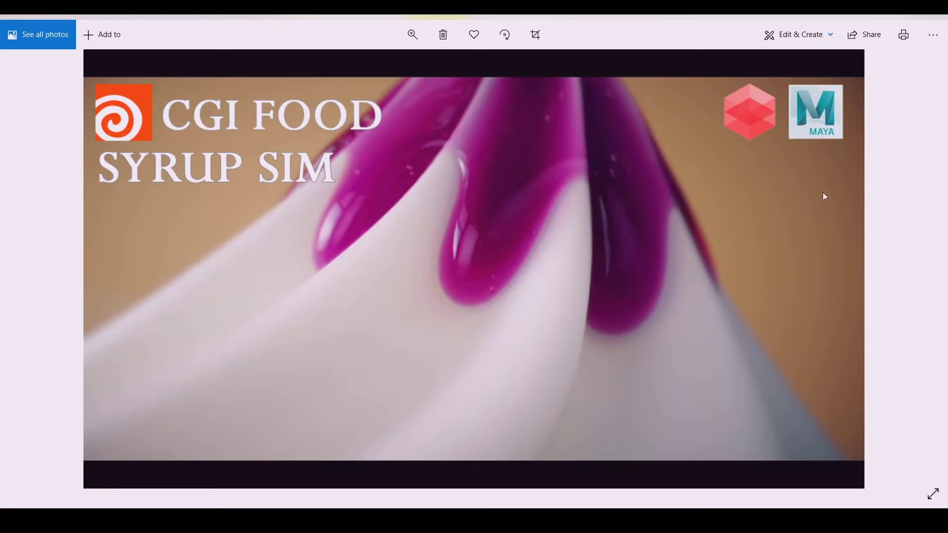
Step: Minimize the syrup-sim title image and the file browser to reveal the Houdini scene
click(878, 16)
click(834, 17)
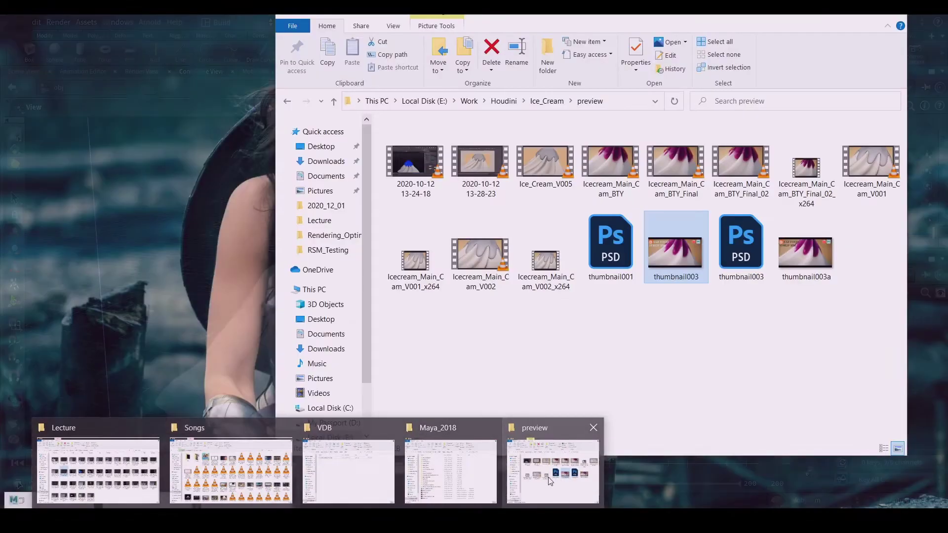
click(549, 479)
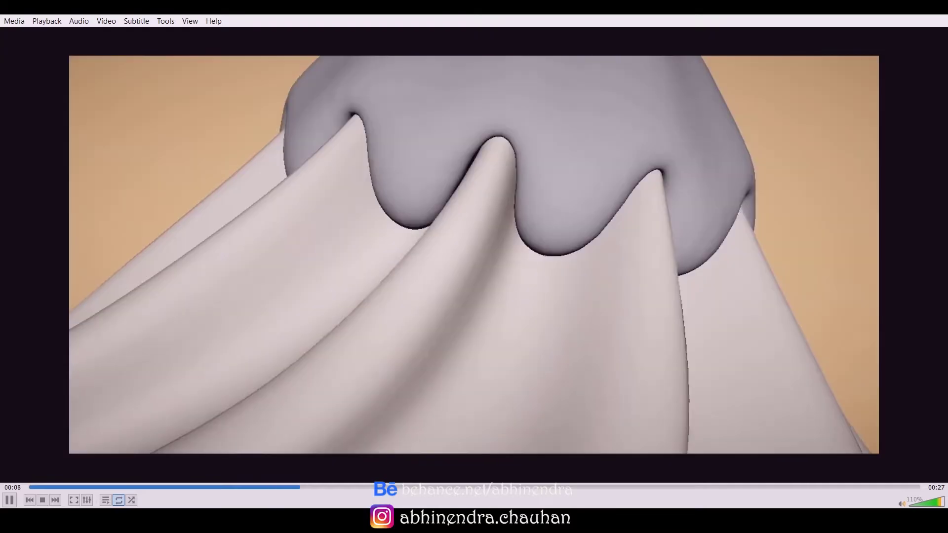
key(space)
key(ctrl+q)
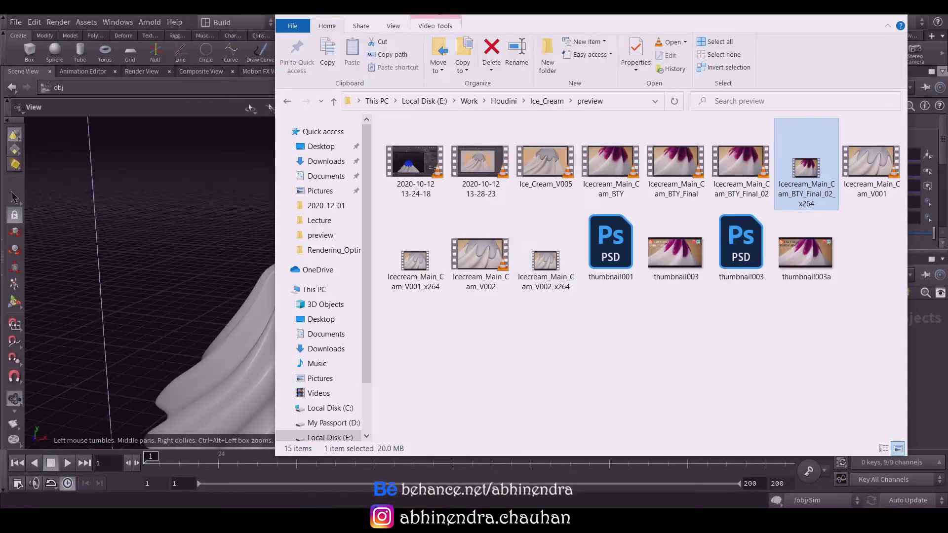
click(833, 14)
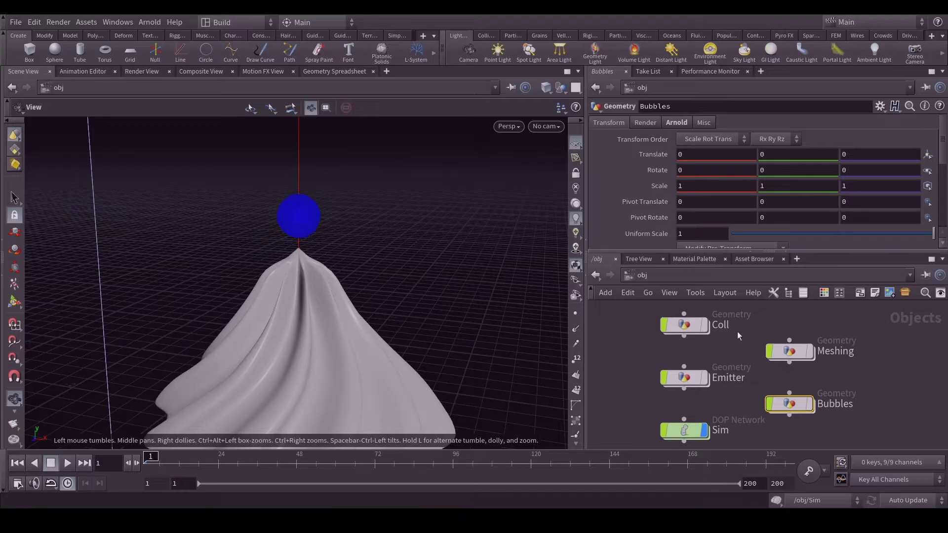
Step: Bring the Coll node into view and step inside its network
middle_drag(766, 325, 791, 325)
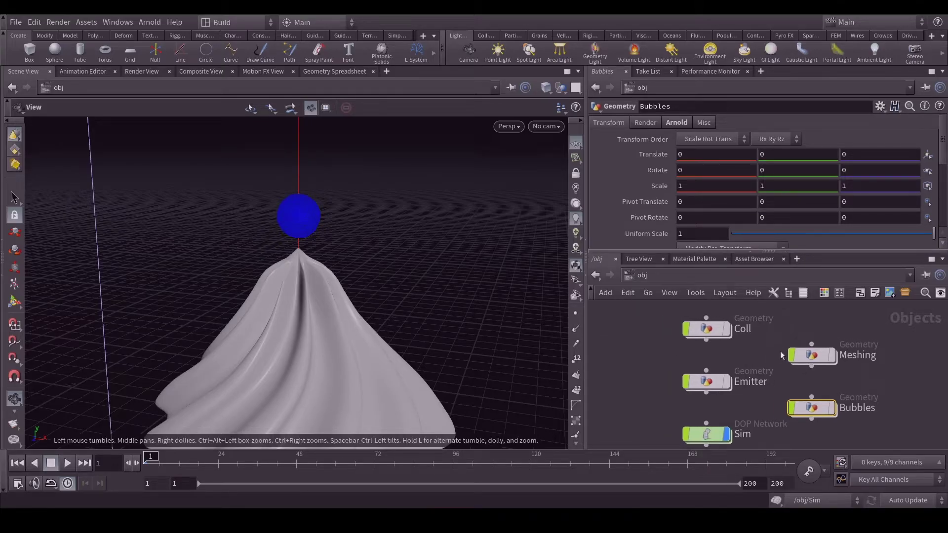
scroll(780, 351, up, 2)
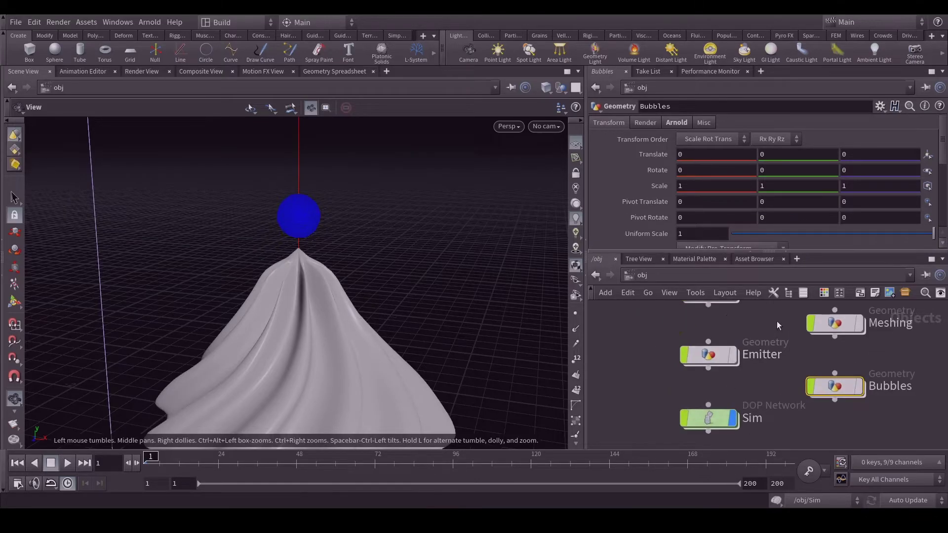
middle_drag(777, 321, 780, 355)
double_click(718, 334)
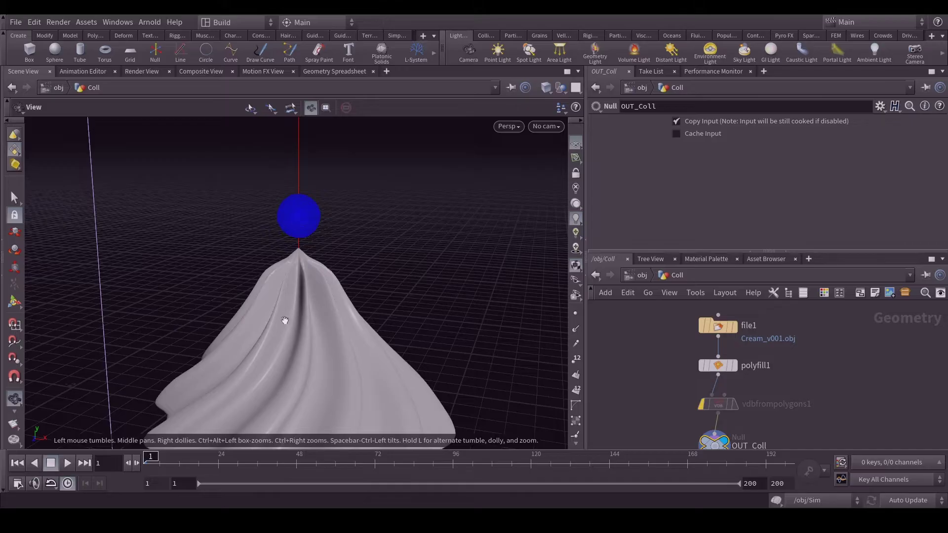
mouse_move(705, 324)
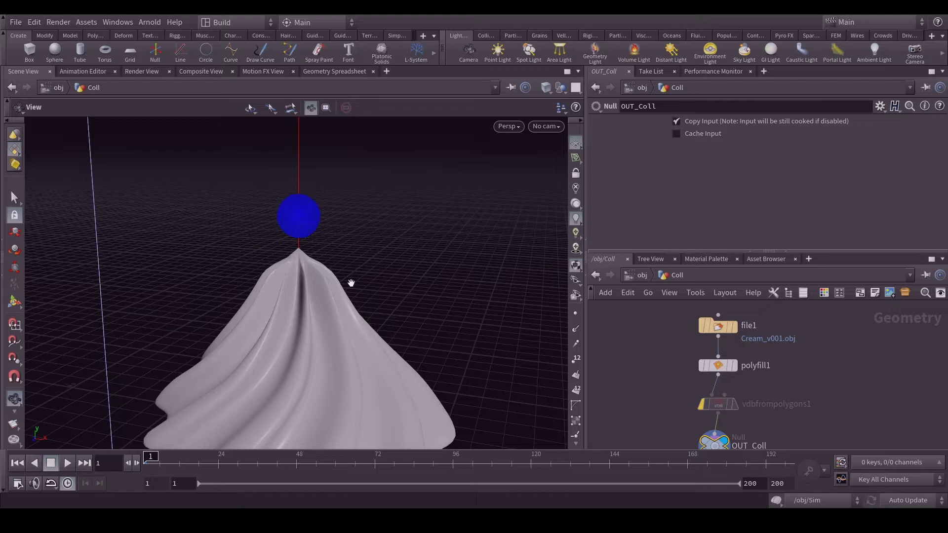
Step: Orbit around the cream swirl, toggling wireframe on and back to shaded
drag(271, 334, 332, 322)
key(w)
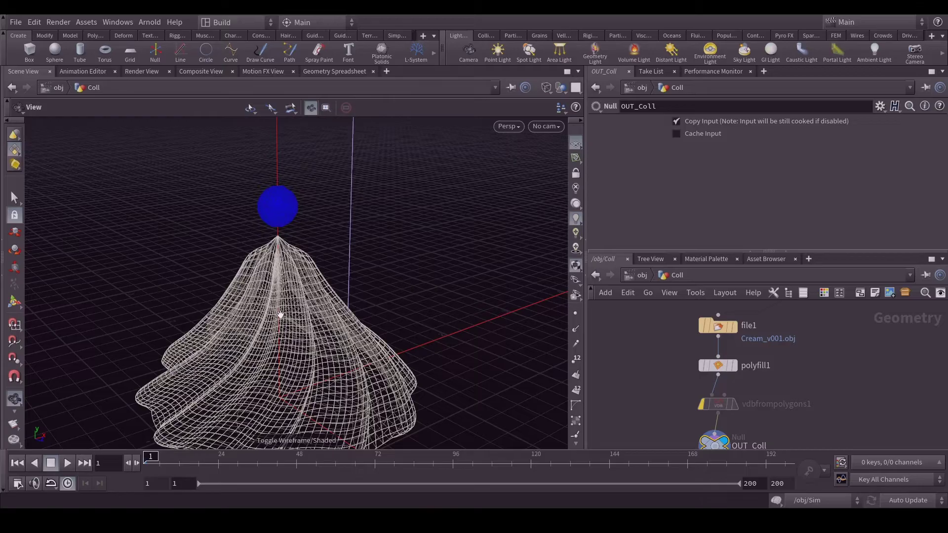
key(w)
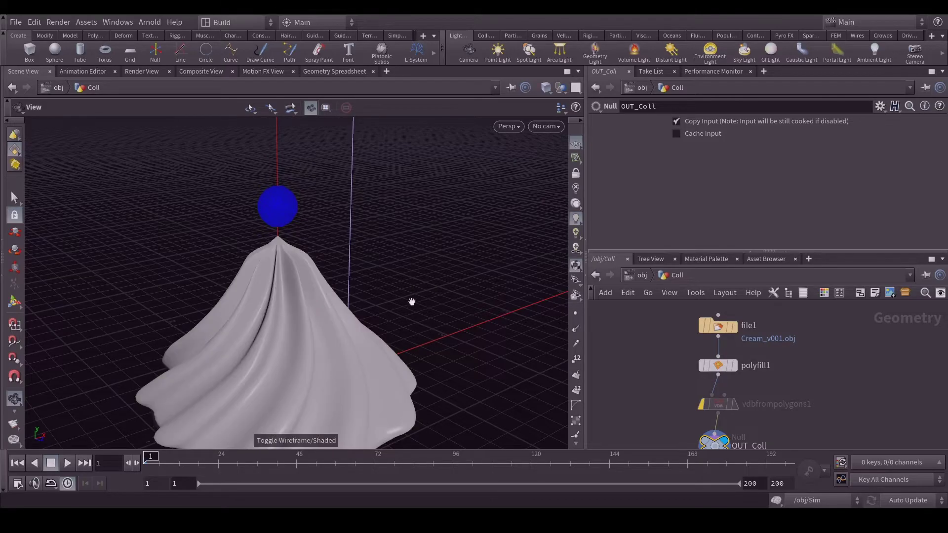
drag(412, 303, 367, 299)
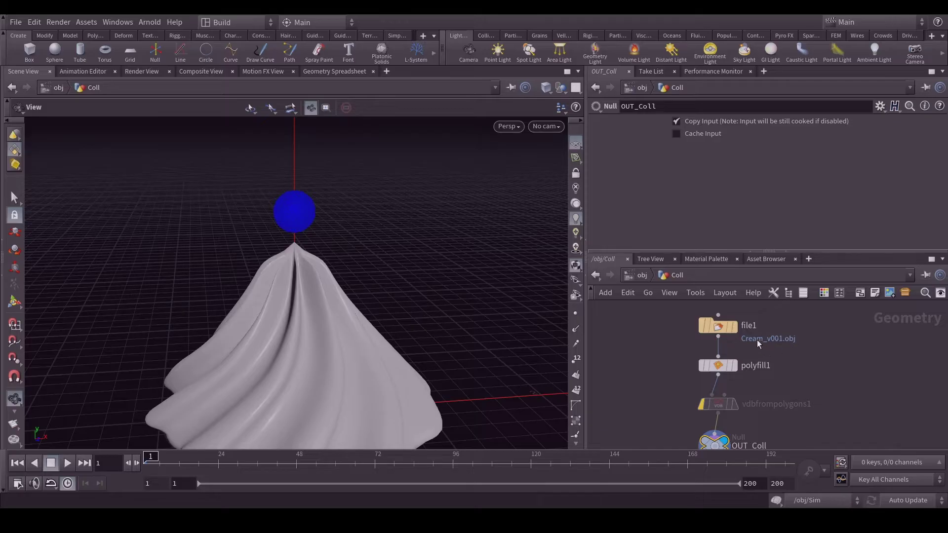
mouse_move(739, 374)
drag(356, 318, 336, 269)
Step: Cycle the display flag through file1, polyfill1 and back to OUT_Coll while orbiting
click(735, 332)
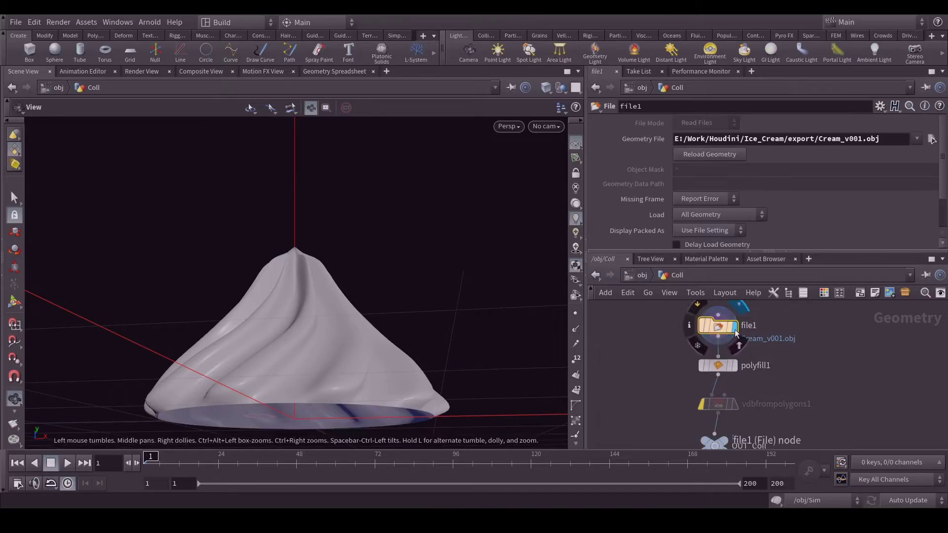
drag(375, 311, 274, 295)
click(734, 365)
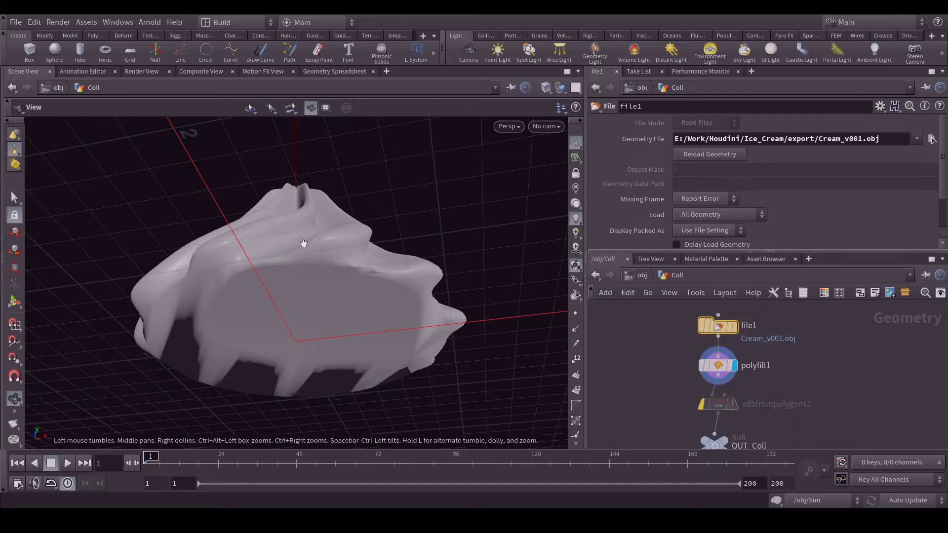
drag(310, 235, 315, 266)
click(738, 437)
scroll(746, 429, down, 3)
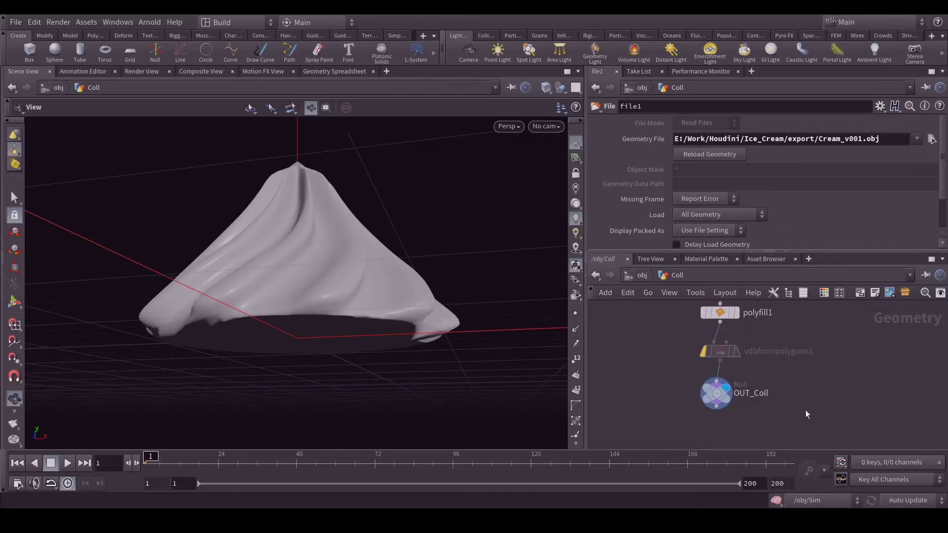
drag(346, 257, 349, 301)
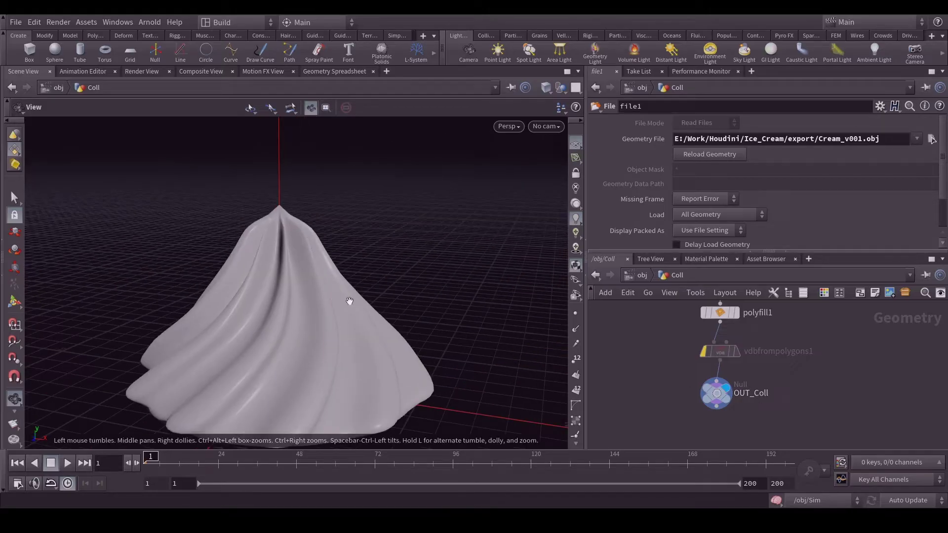
Step: Go up to object level, enter the Emitter network and display sphere1
click(637, 276)
click(720, 375)
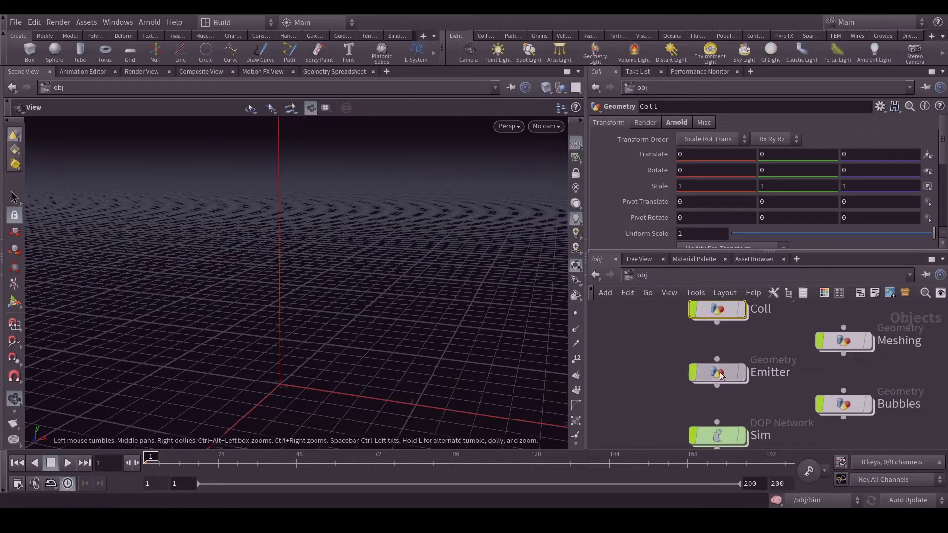
double_click(720, 375)
scroll(750, 357, up, 3)
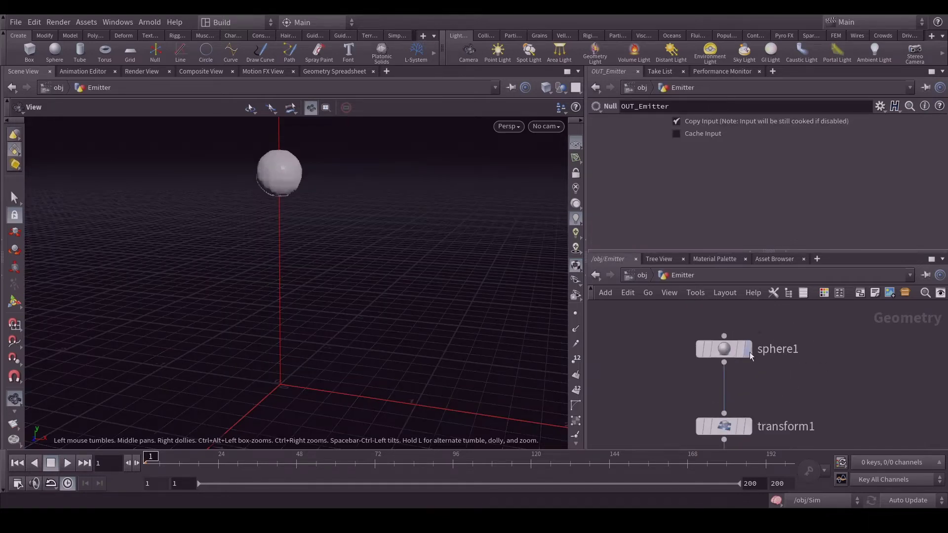
click(749, 351)
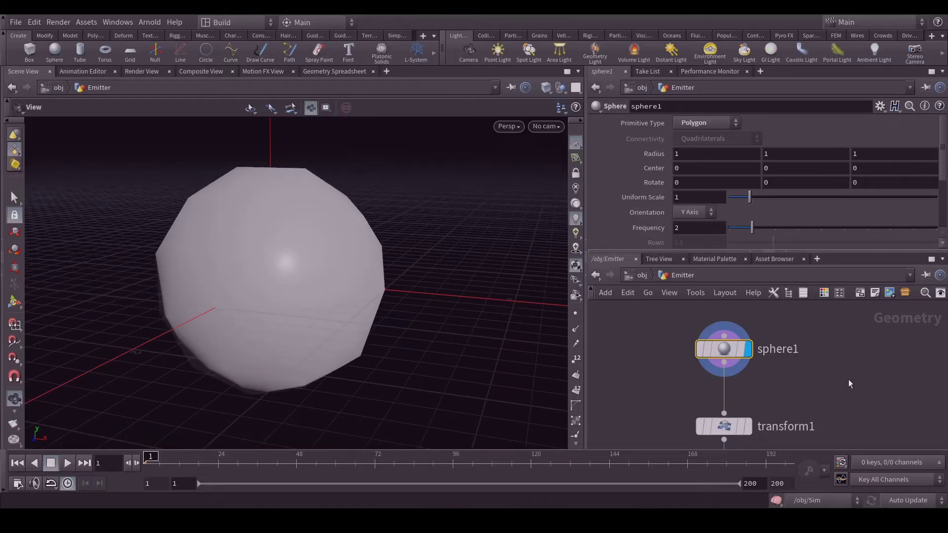
Step: Display transform1's small raised sphere and view its parameters
middle_drag(827, 417, 825, 358)
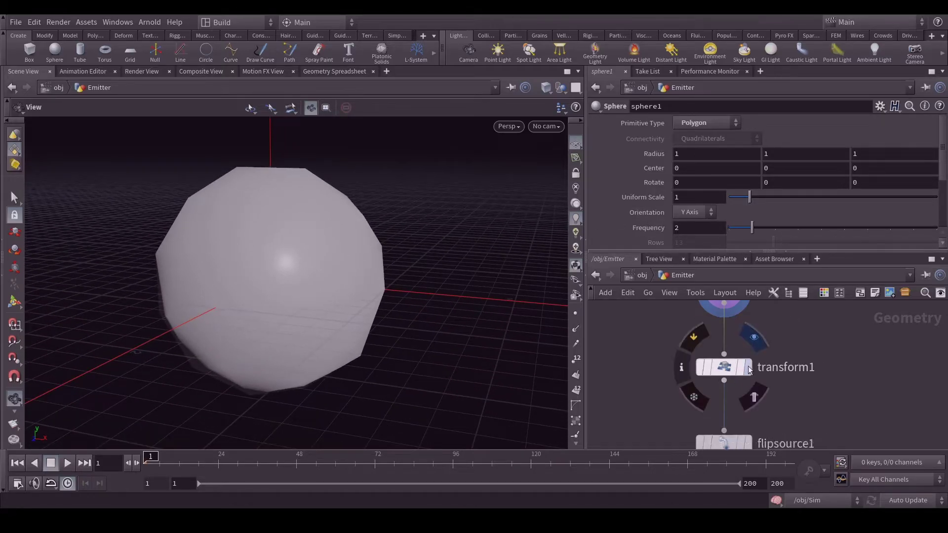
click(749, 370)
click(724, 367)
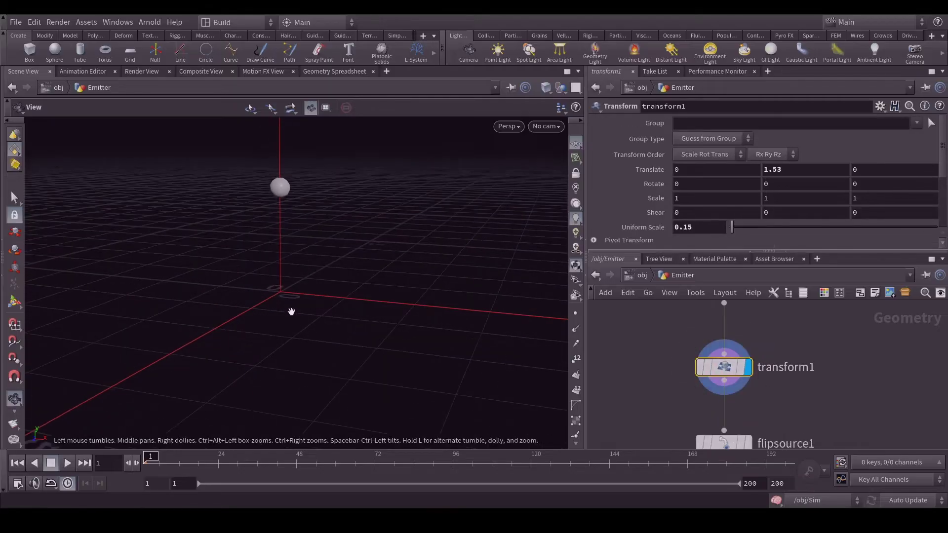
drag(292, 312, 292, 249)
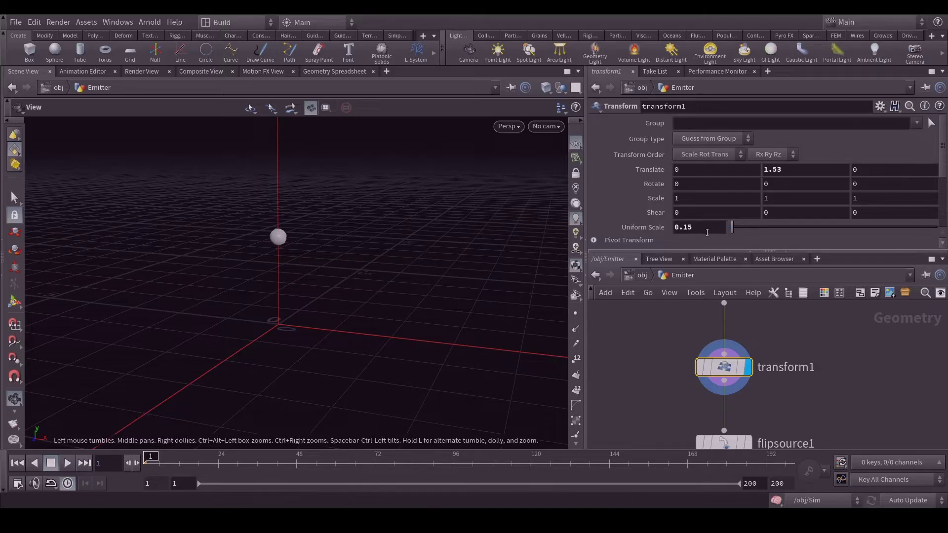
Step: Select and display flipsource1 to see its particle result
middle_drag(849, 395, 851, 332)
click(745, 355)
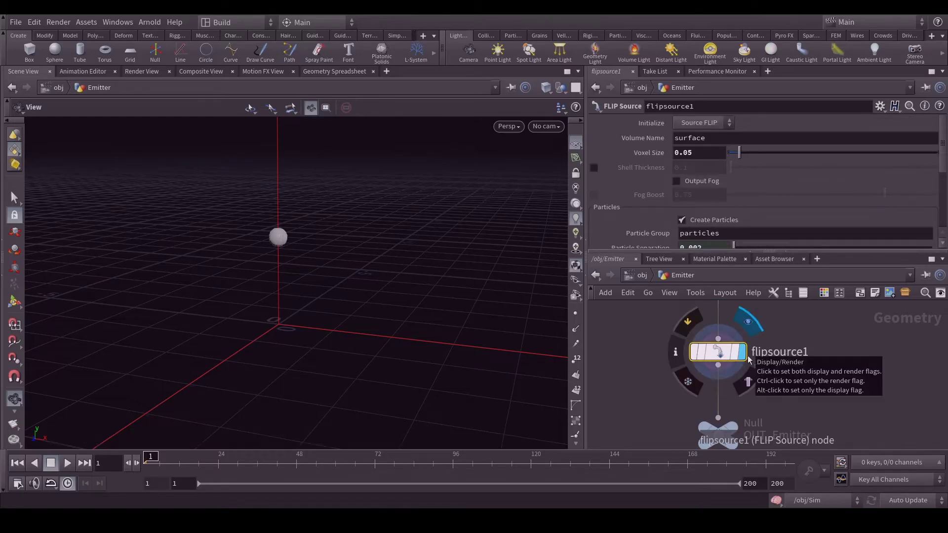
click(744, 354)
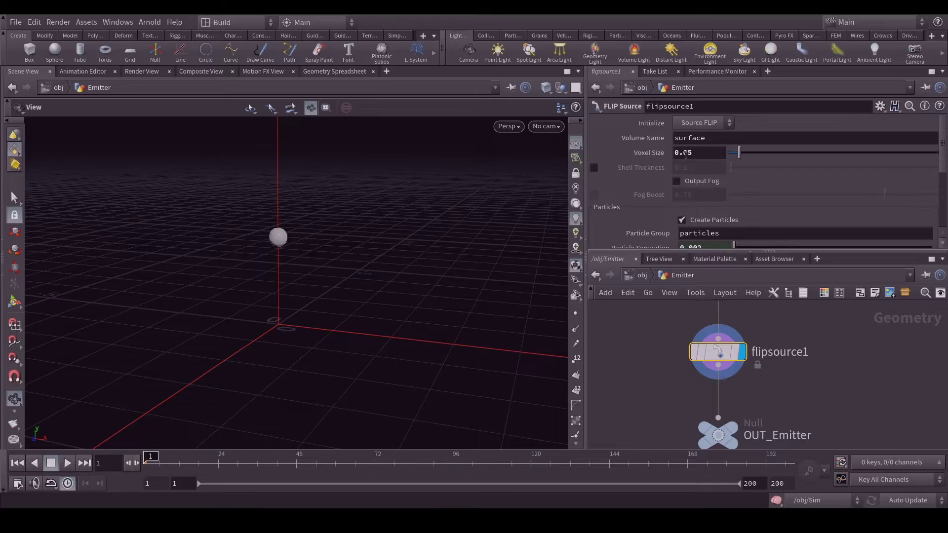
scroll(769, 180, down, 5)
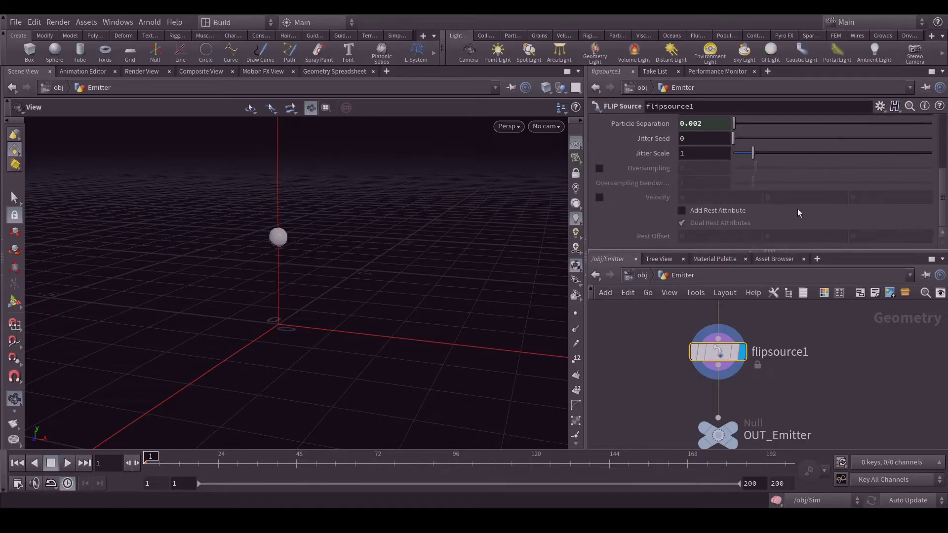
scroll(798, 209, up, 5)
Step: Check OUT_Emitter, then revisit flipsource1's Particle Separation of 0.002
middle_drag(797, 426, 797, 356)
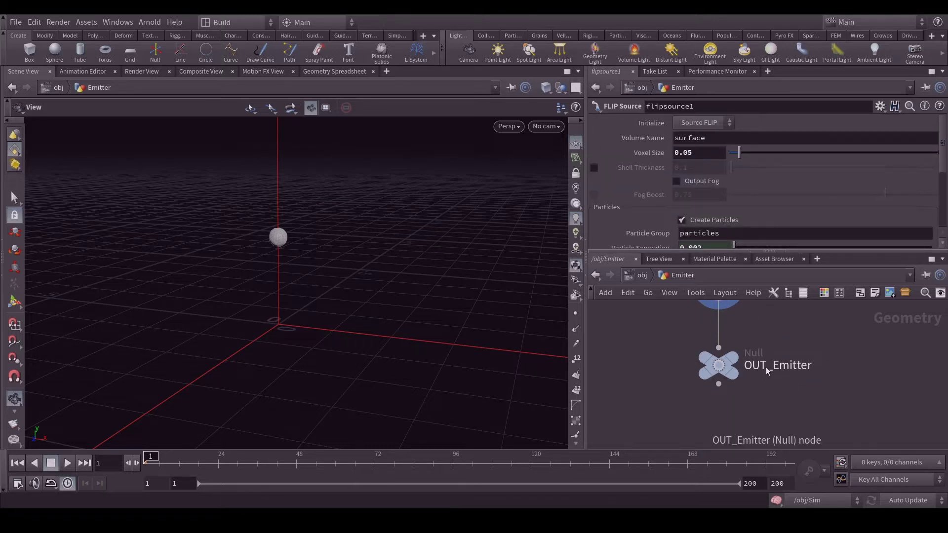
click(718, 366)
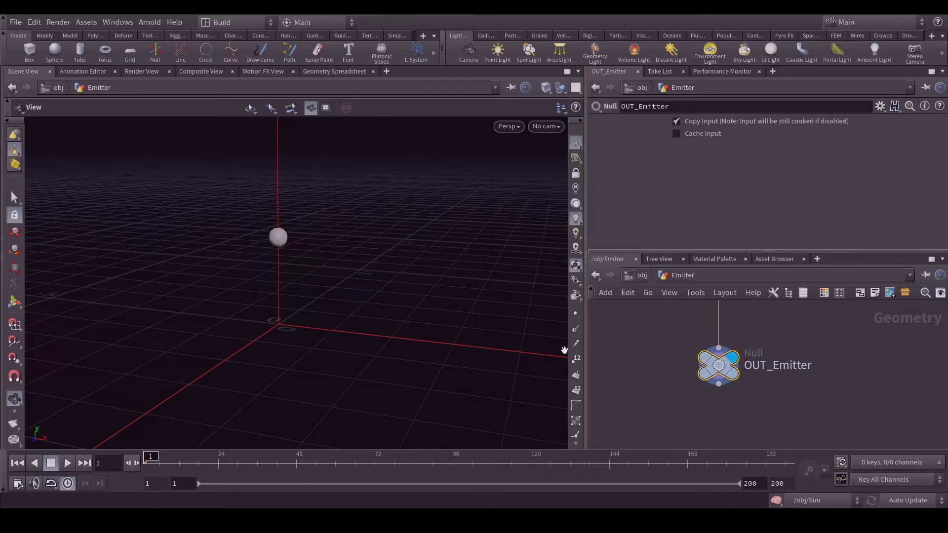
scroll(244, 258, up, 4)
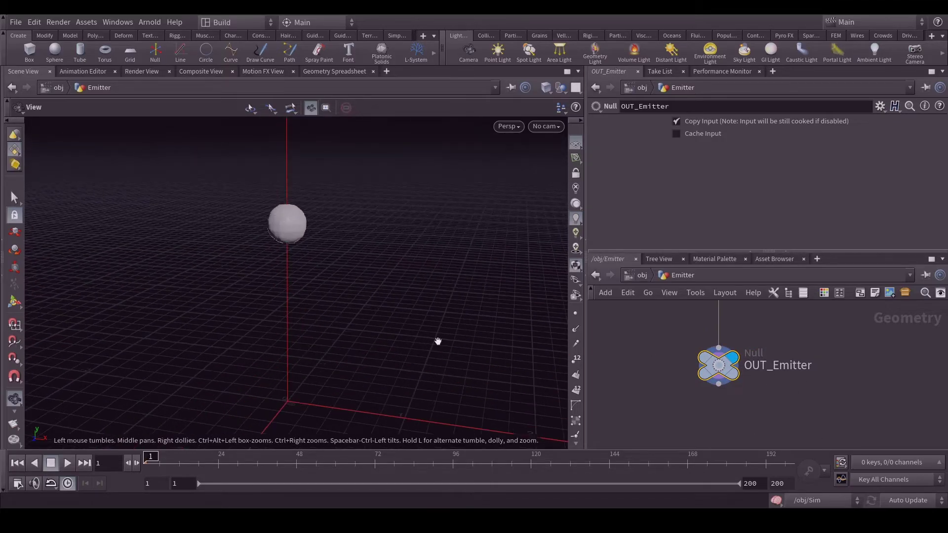
middle_drag(853, 345, 842, 398)
click(729, 394)
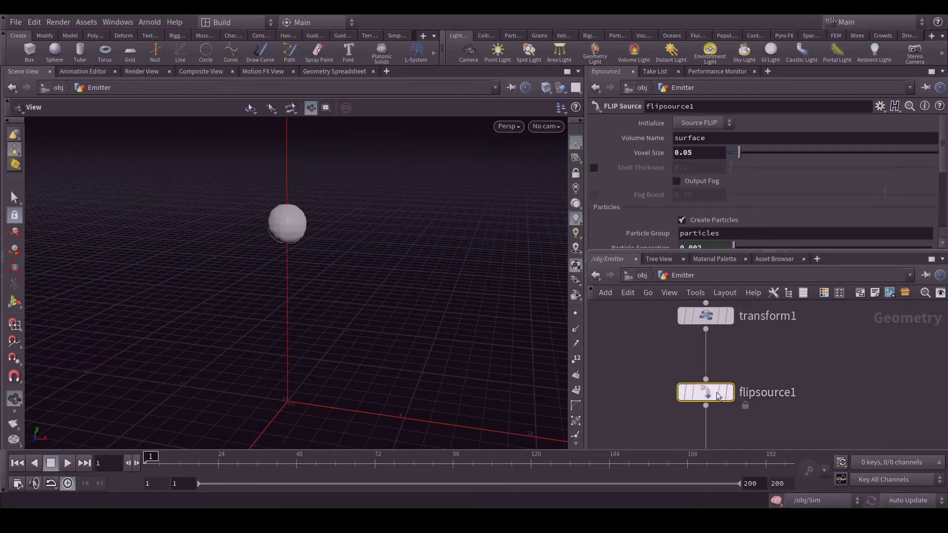
scroll(636, 212, down, 3)
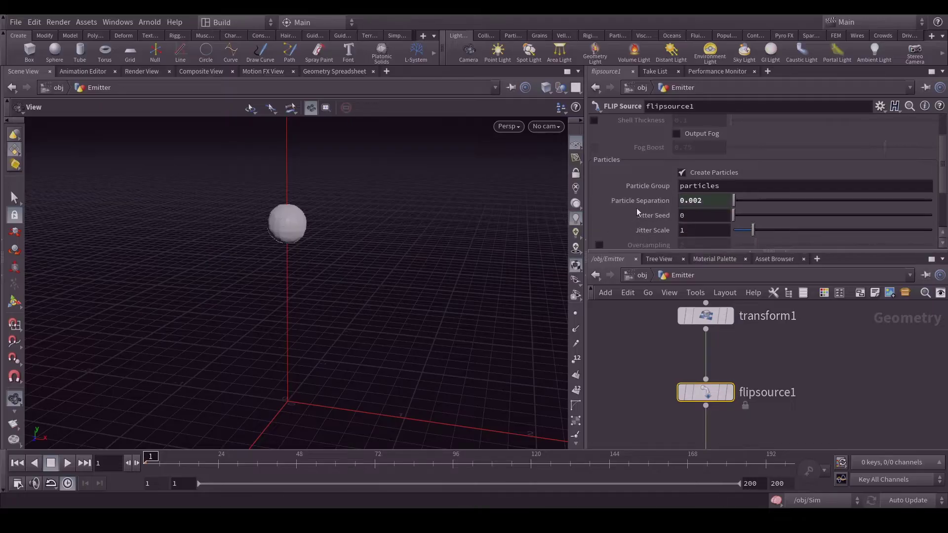
right_click(647, 203)
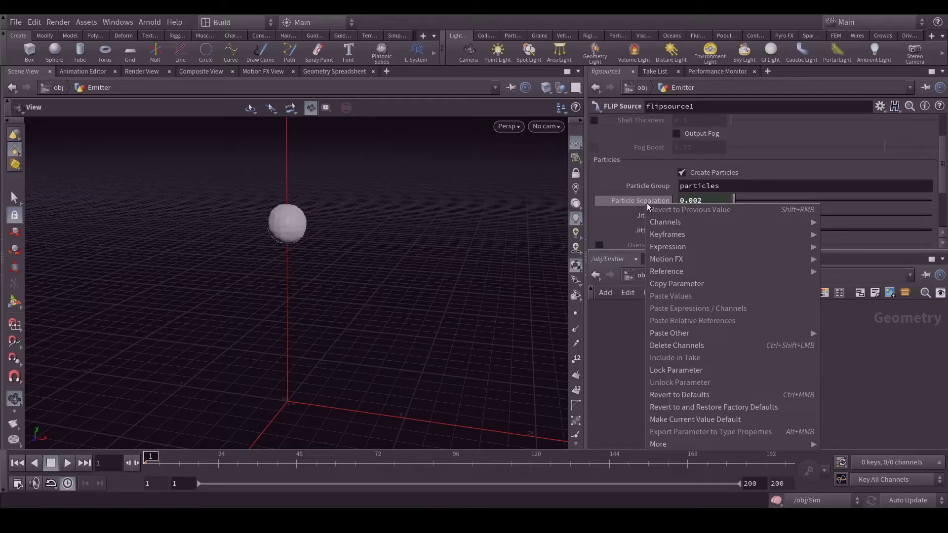
click(627, 358)
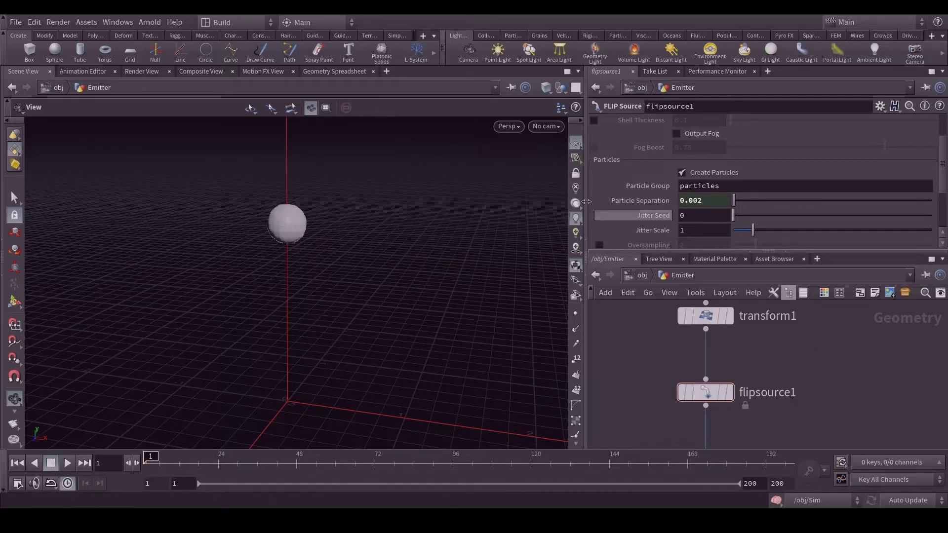
scroll(738, 354, down, 5)
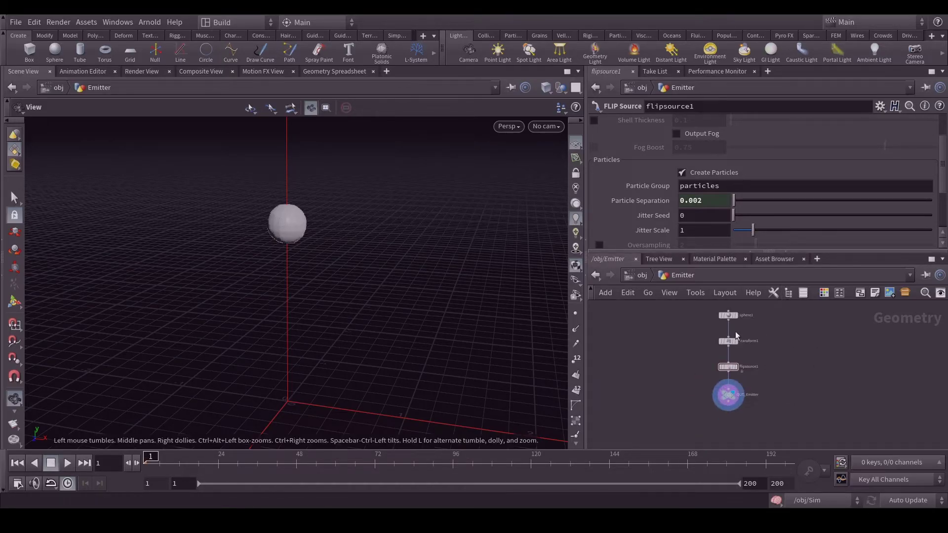
Step: Return to object level and enter the Sim dynamics network
click(641, 275)
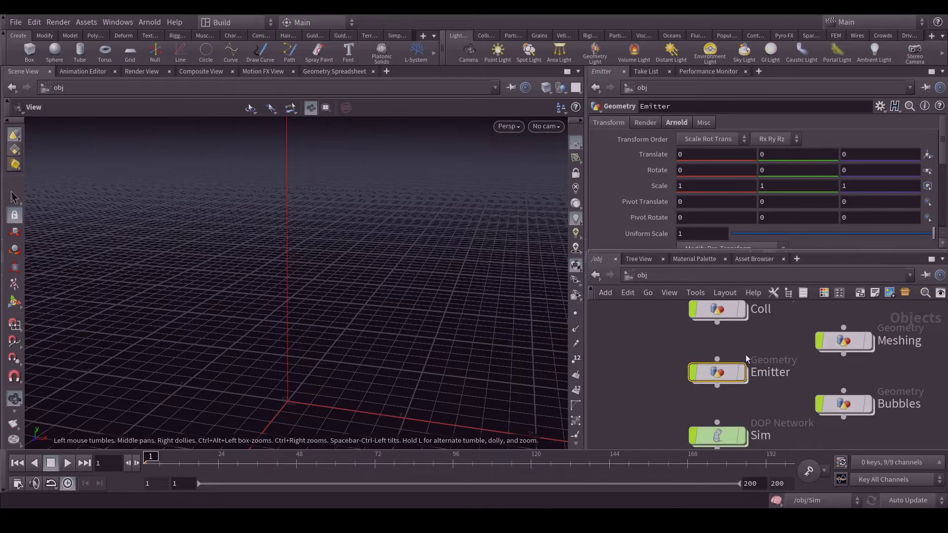
scroll(741, 351, down, 2)
scroll(745, 390, up, 2)
middle_drag(745, 390, 741, 359)
mouse_move(715, 391)
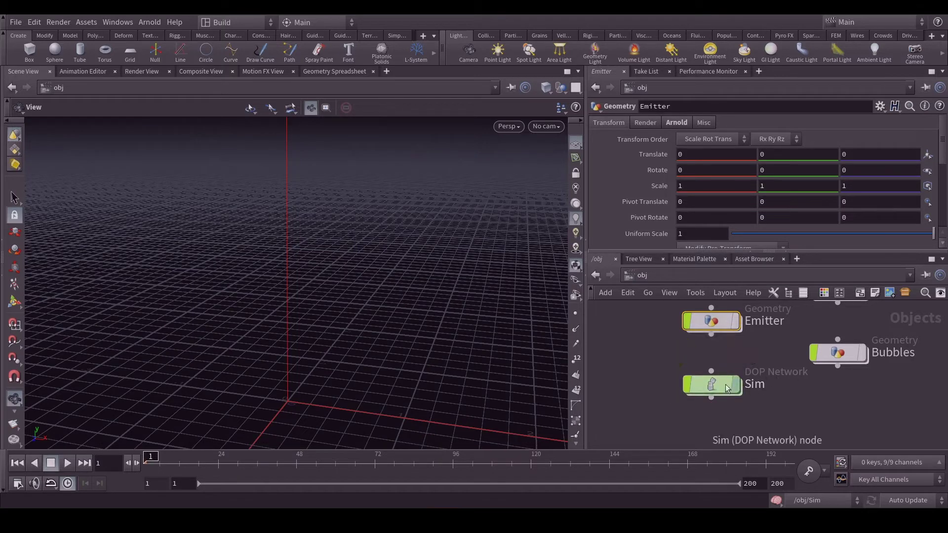
double_click(714, 386)
scroll(688, 333, down, 4)
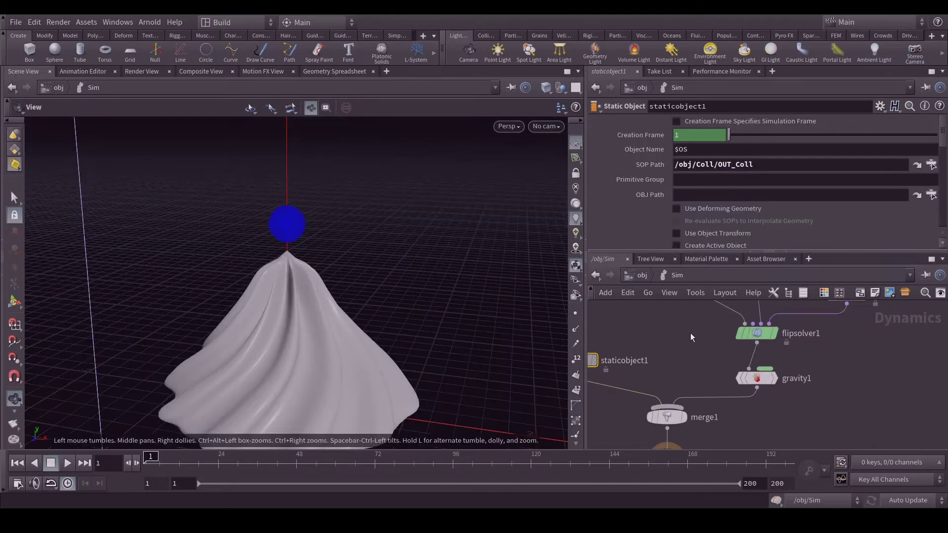
middle_drag(740, 368, 729, 392)
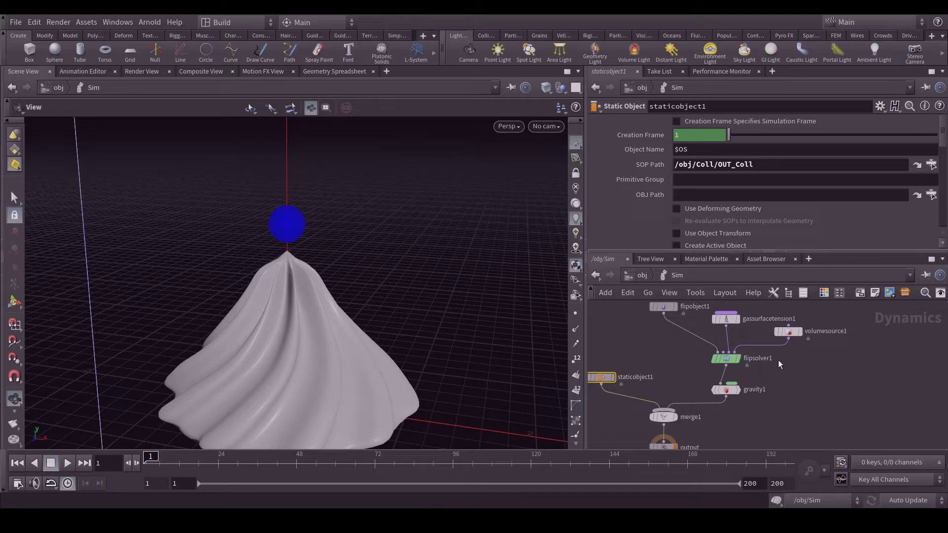
scroll(774, 360, up, 2)
scroll(810, 372, up, 3)
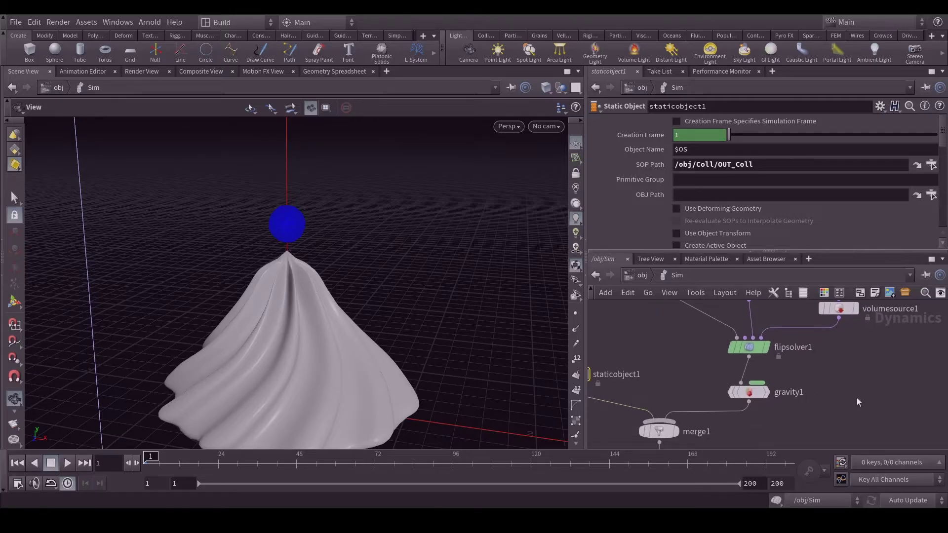
Step: Inspect the flipsolver1, gravity1, merge1 and staticobject1 settings
click(749, 347)
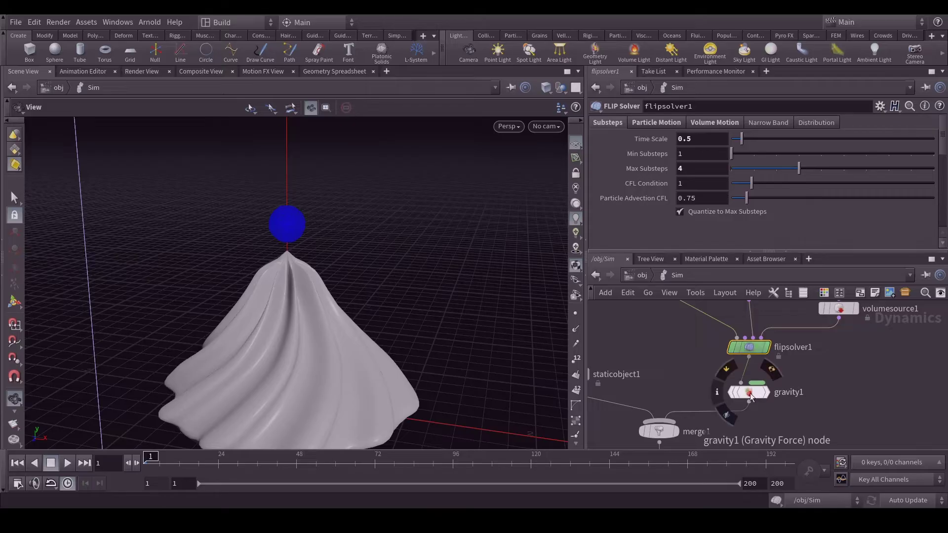
click(750, 394)
click(659, 432)
middle_drag(842, 380, 905, 383)
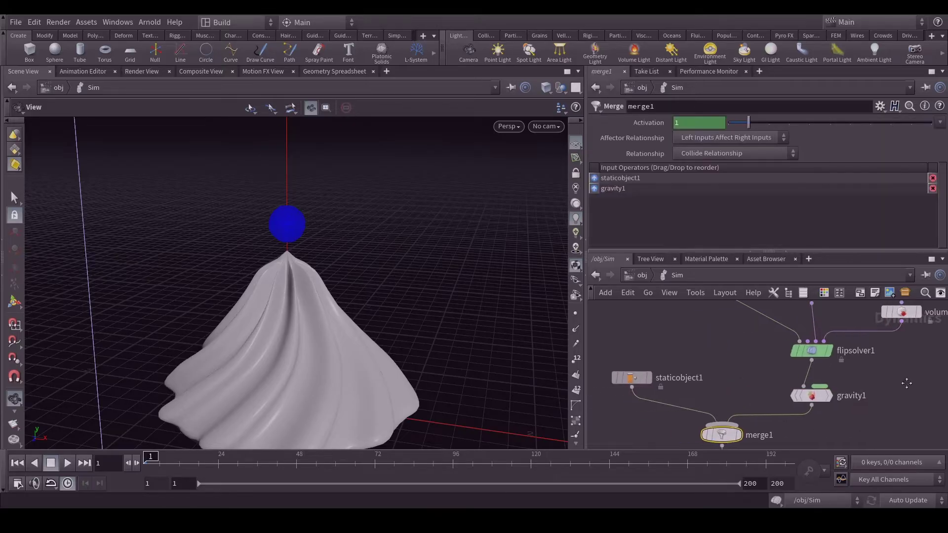
click(616, 377)
middle_drag(918, 344, 804, 382)
Step: Inspect volumesource1, gassurfacetension1 and flipobject1 (density 1000, viscosity 150), then view the output node
click(788, 350)
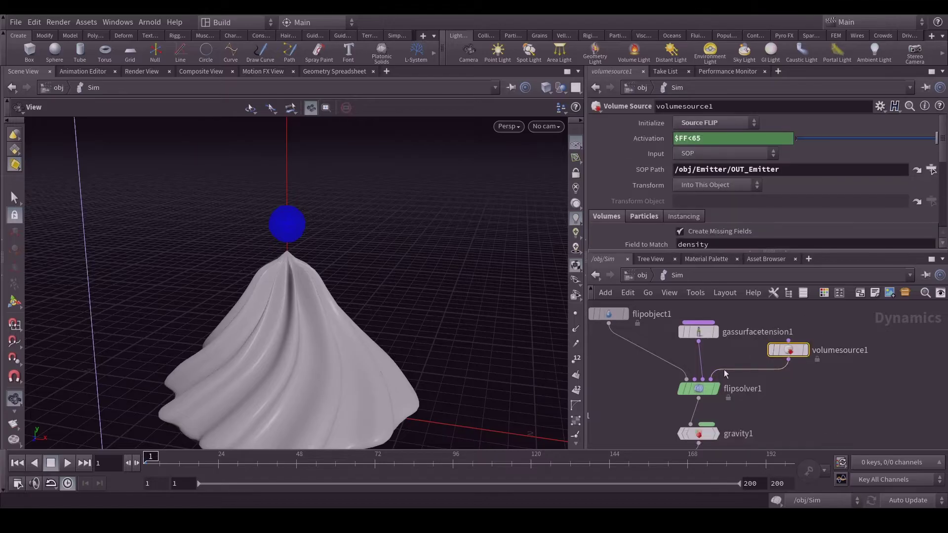
click(697, 330)
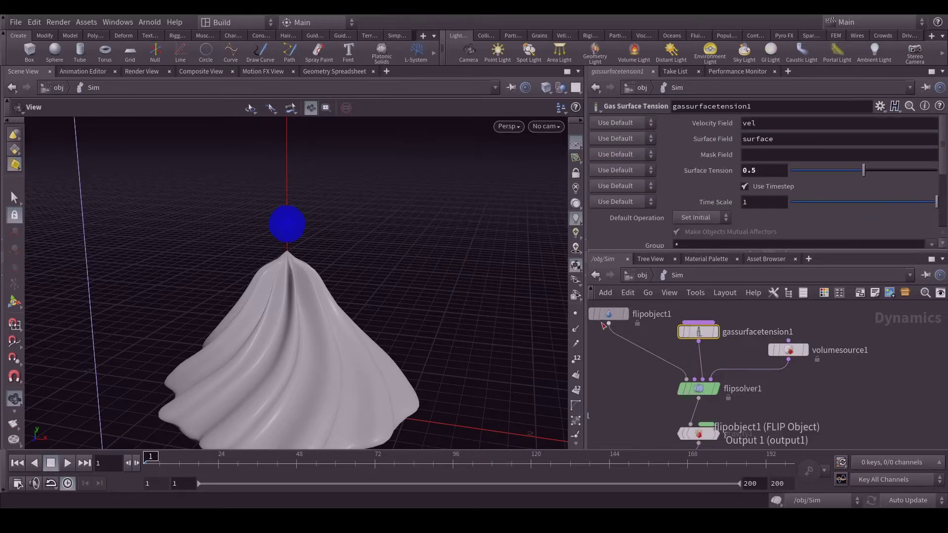
click(608, 316)
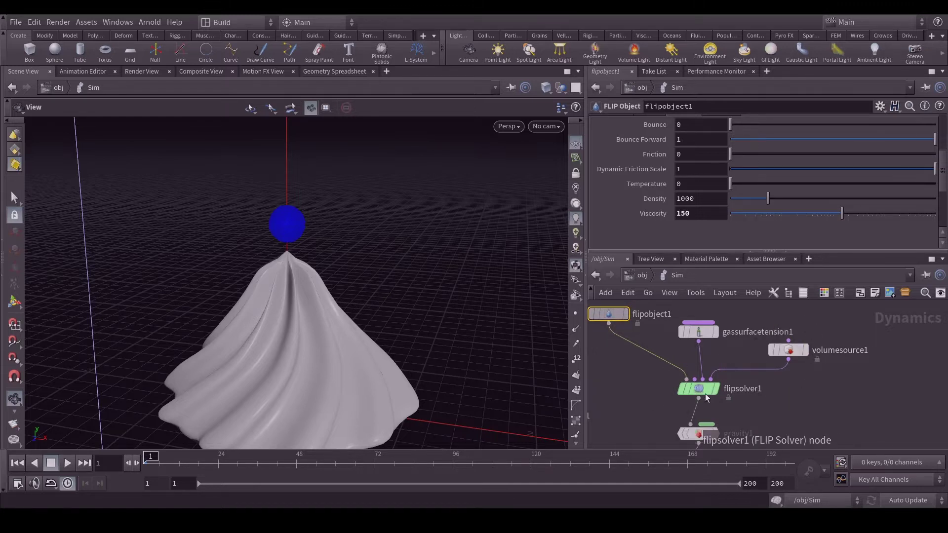
mouse_move(703, 389)
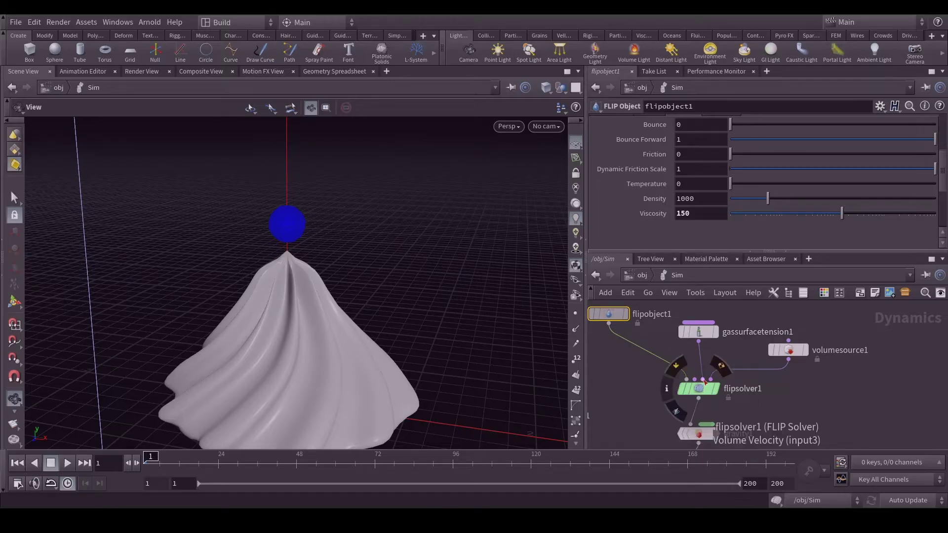
middle_drag(800, 409, 804, 348)
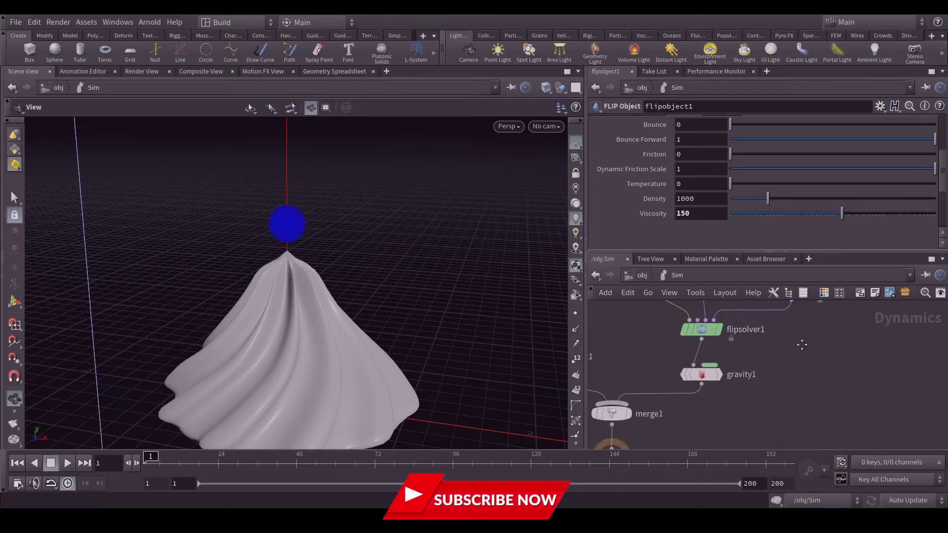
mouse_move(712, 366)
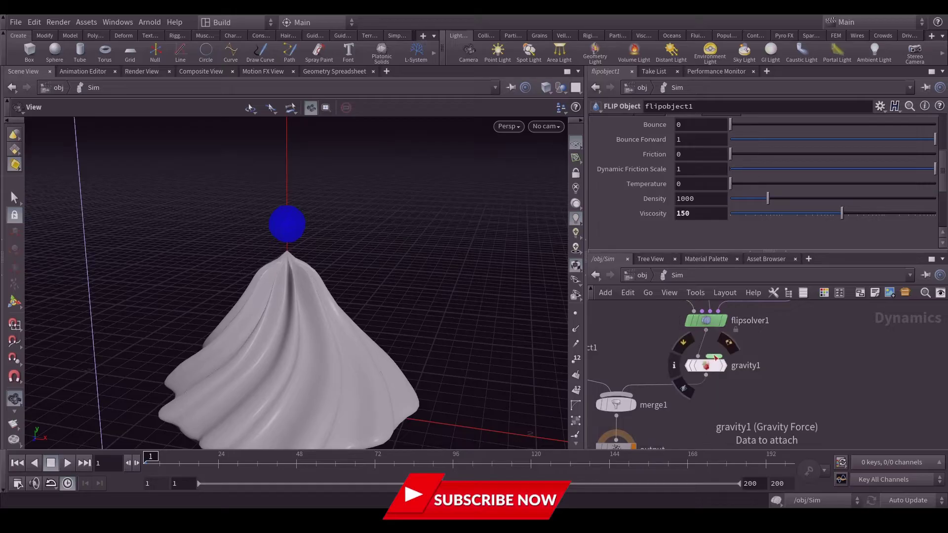
middle_drag(617, 417, 670, 374)
mouse_move(676, 409)
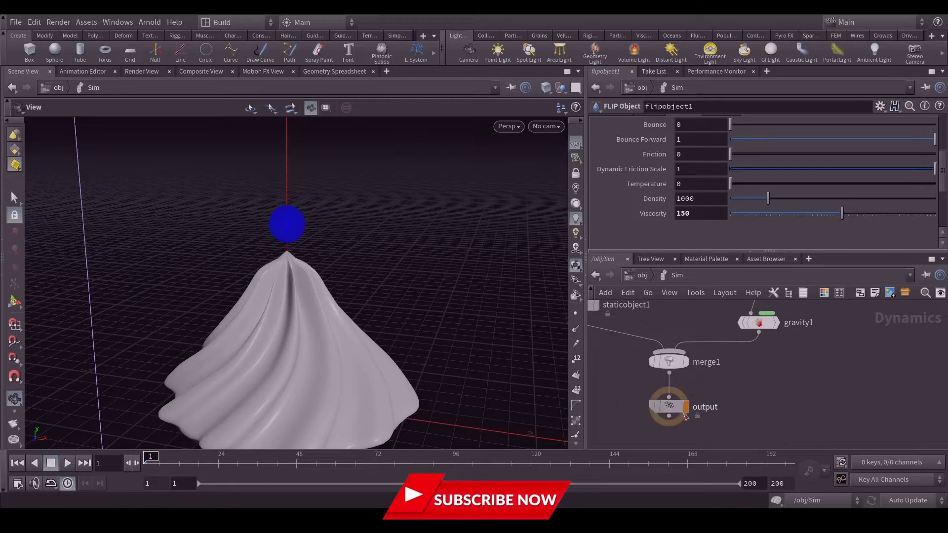
Step: Confirm staticobject1 collides with /obj/Coll/OUT_Coll
middle_drag(805, 360, 796, 396)
middle_drag(642, 378, 692, 375)
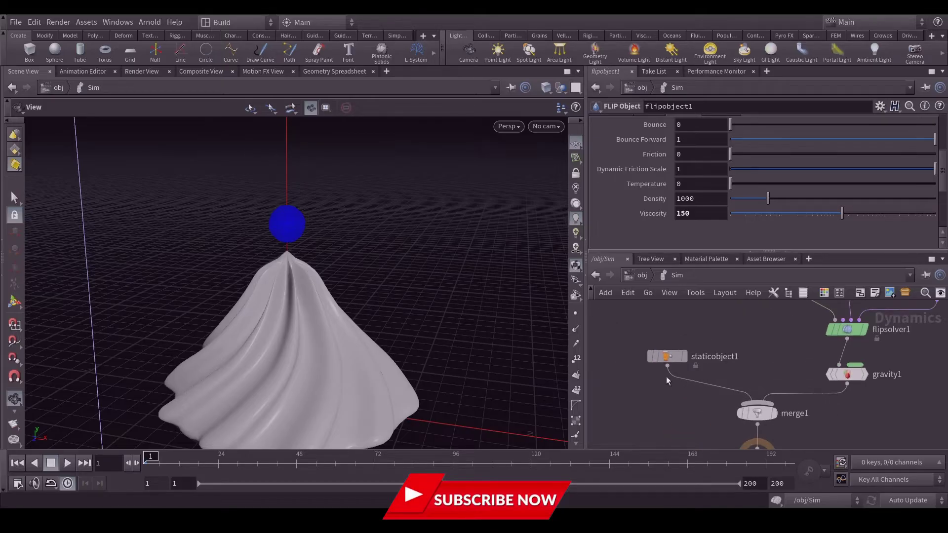
click(661, 360)
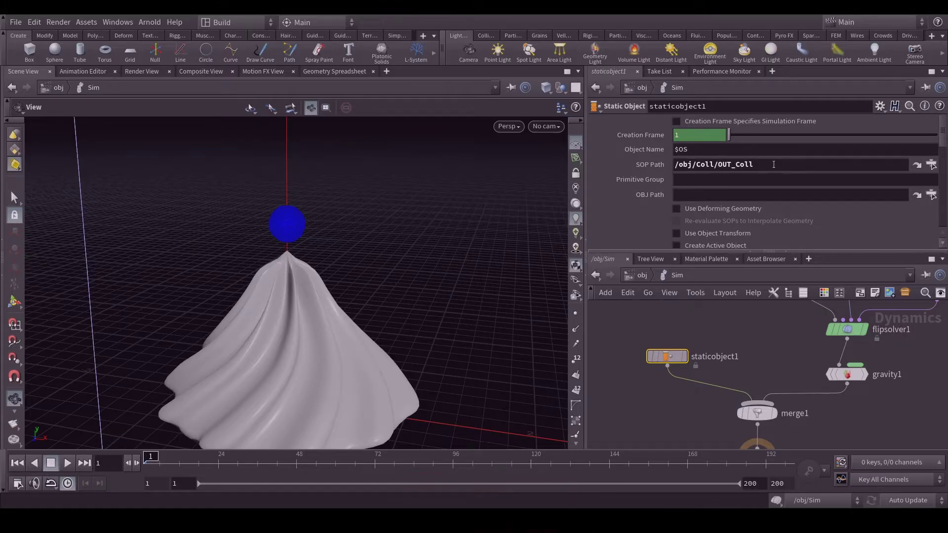
drag(309, 275, 298, 269)
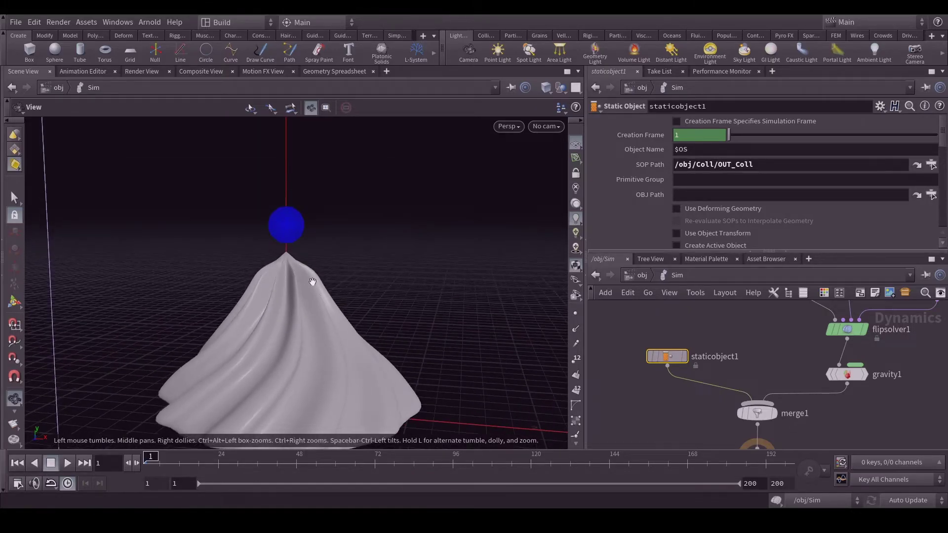
Step: Select volumesource1 to show its /obj/Emitter/OUT_Emitter source and $FF<65 activation
middle_drag(796, 335, 676, 375)
middle_drag(801, 393, 785, 380)
click(775, 350)
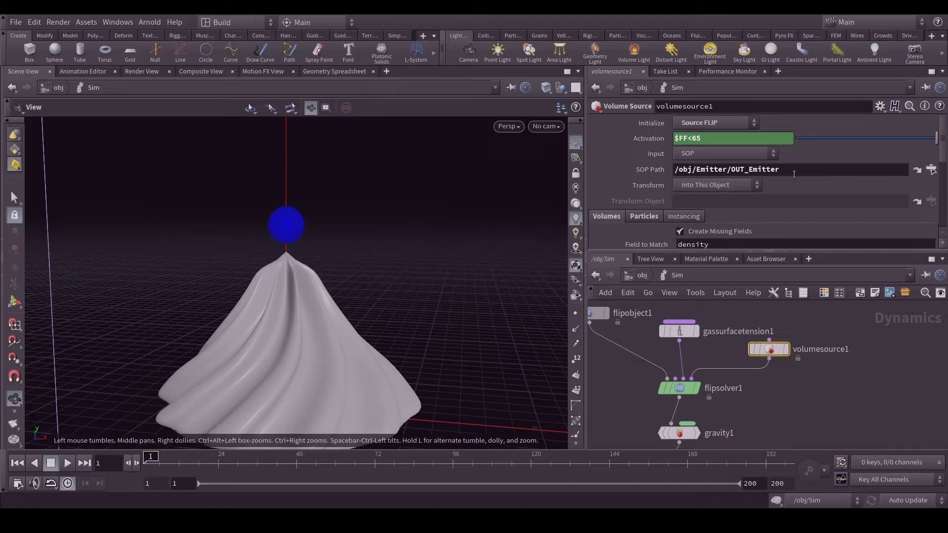
Step: Check volumesource1's SOP Path without changes and keep Initialize as Source FLIP
click(931, 170)
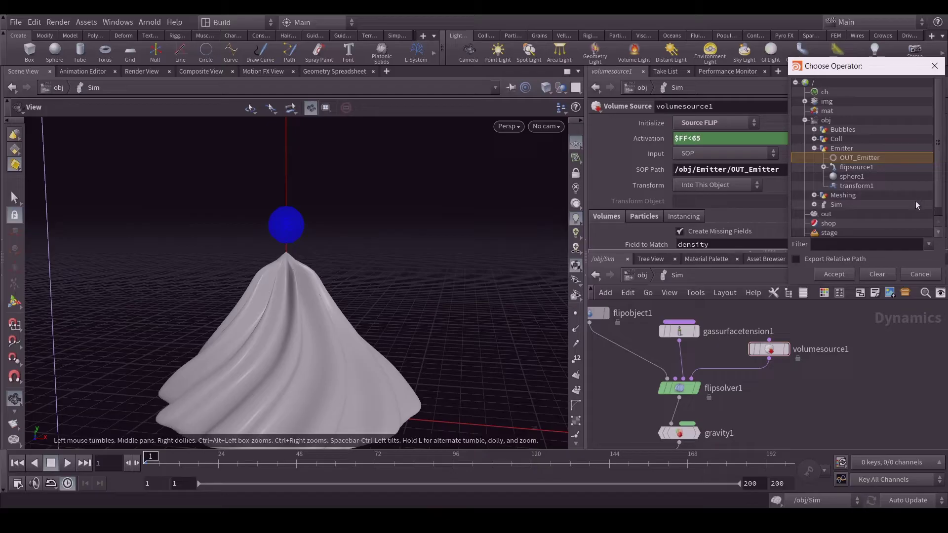
click(920, 275)
scroll(656, 168, down, 2)
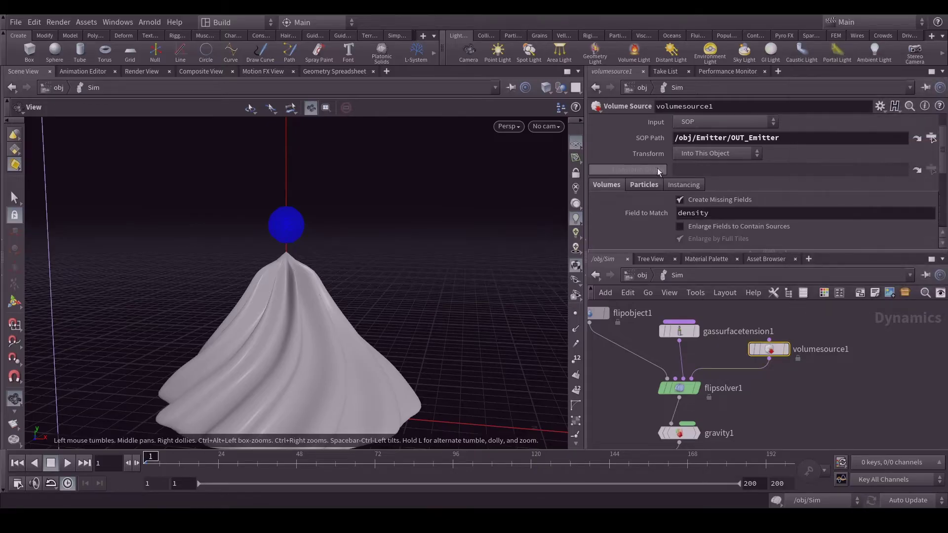
scroll(642, 180, up, 2)
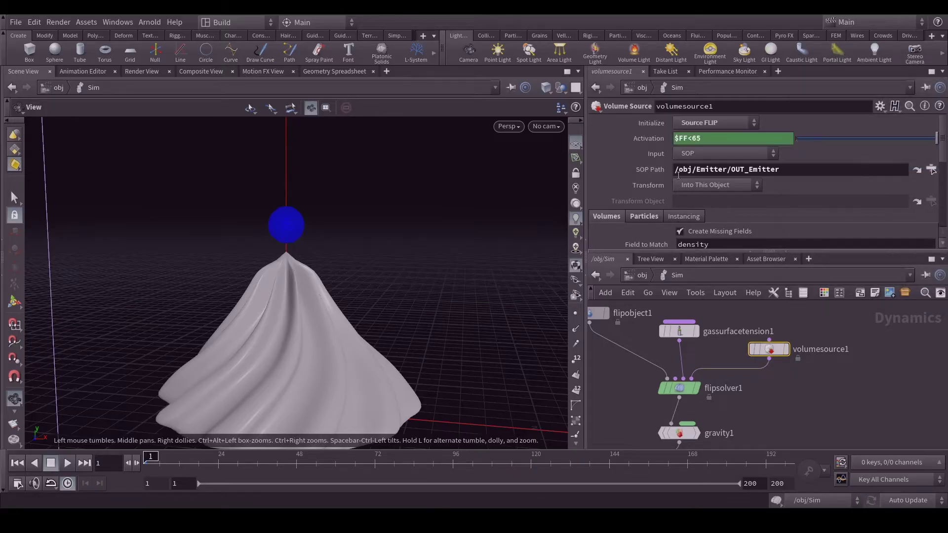
click(706, 123)
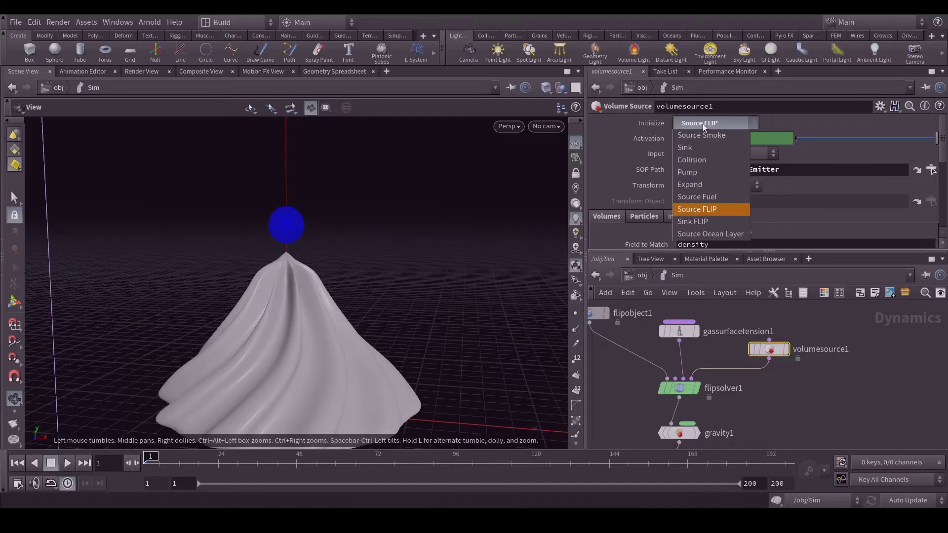
click(716, 210)
Step: Browse volumesource1's Particles, Instancing and Volumes settings
click(644, 216)
scroll(641, 194, down, 6)
scroll(646, 178, down, 3)
scroll(644, 181, up, 6)
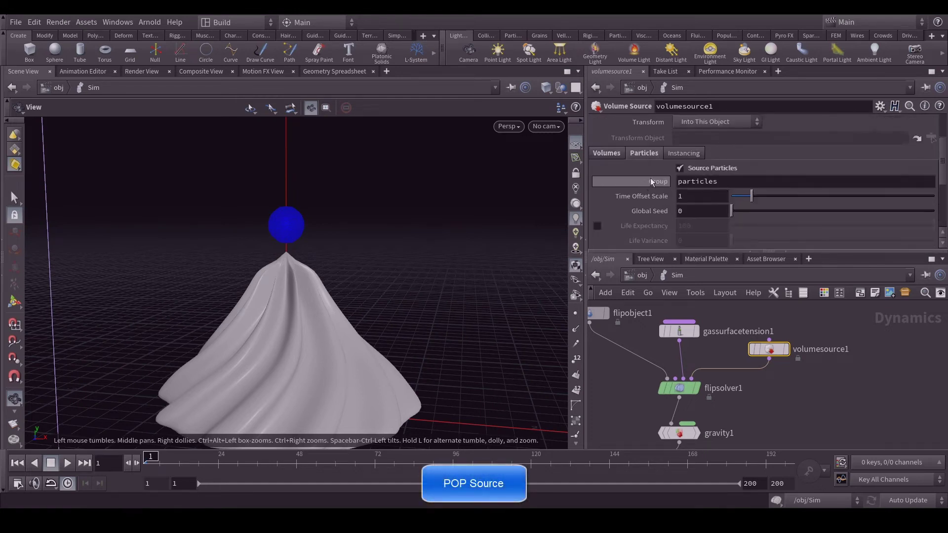
click(676, 154)
click(608, 153)
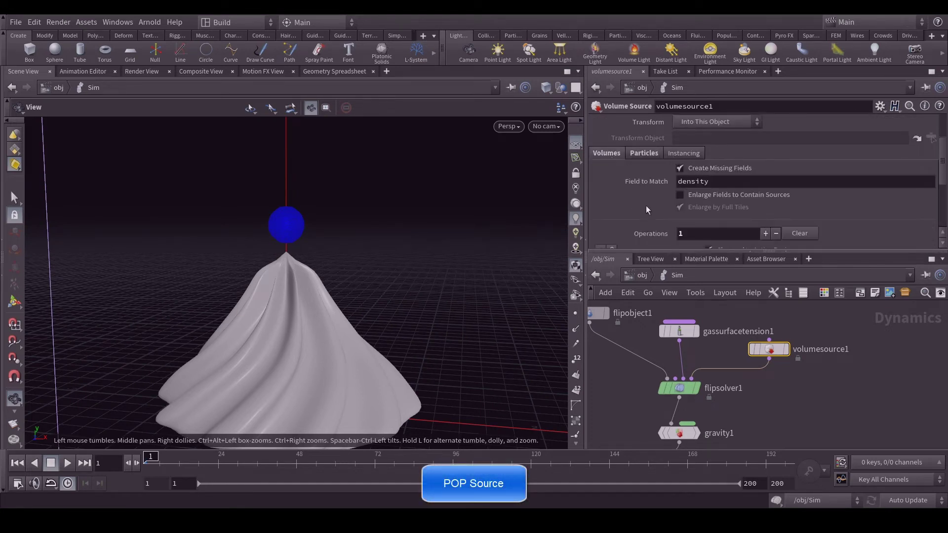
scroll(646, 205, down, 4)
scroll(645, 206, up, 2)
scroll(646, 205, up, 2)
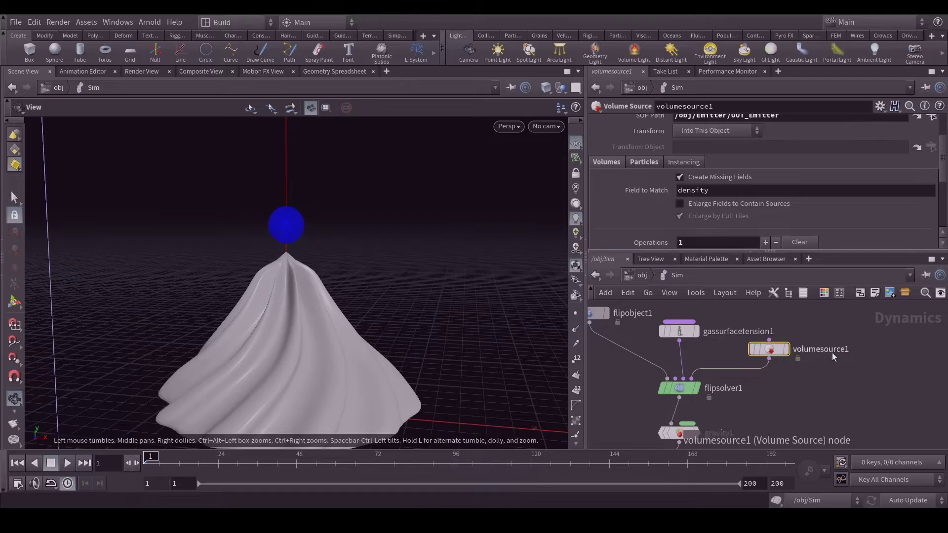
Step: Select flipobject1: particle separation 0.002, radius scale 1.2, grid scale 2
middle_drag(748, 409, 780, 390)
scroll(779, 391, up, 1)
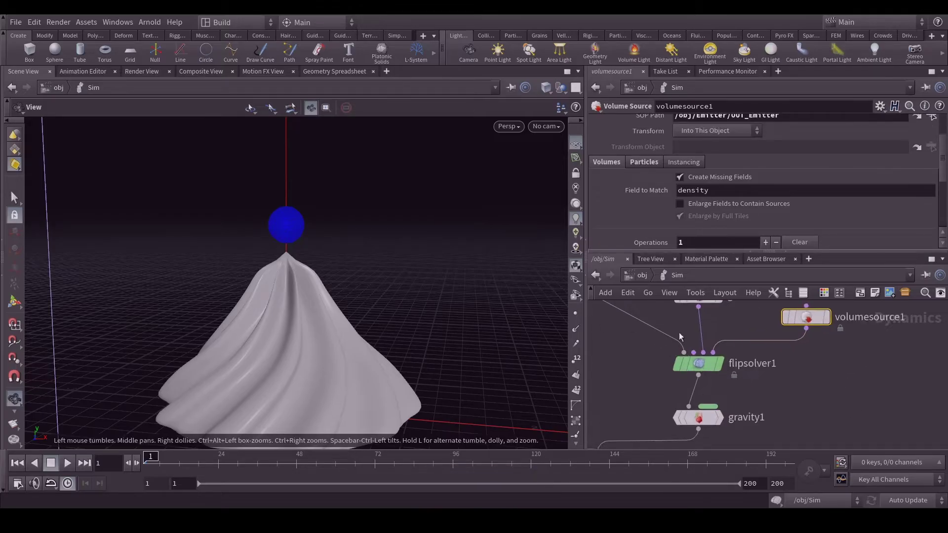
middle_drag(649, 310, 735, 375)
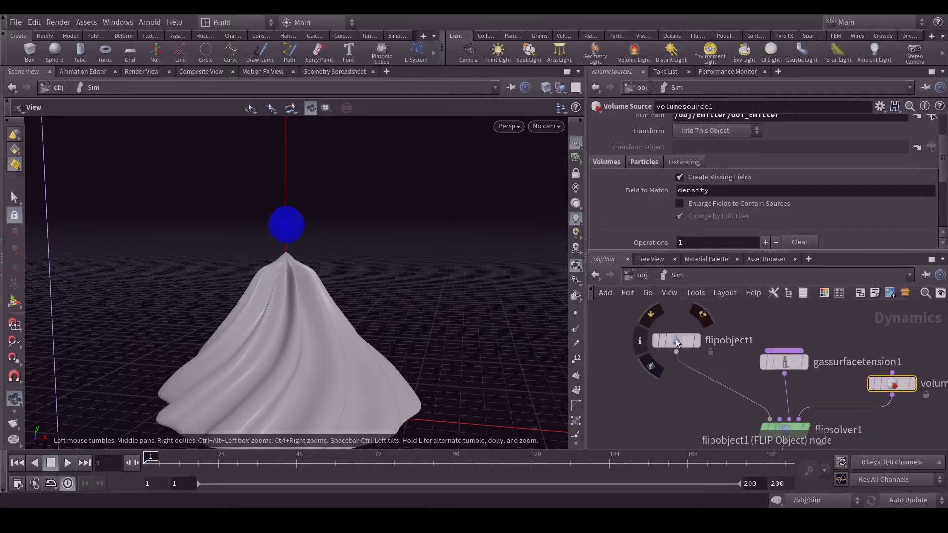
click(676, 339)
Step: Copy flipobject1's Particle Separation parameter
scroll(654, 195, up, 4)
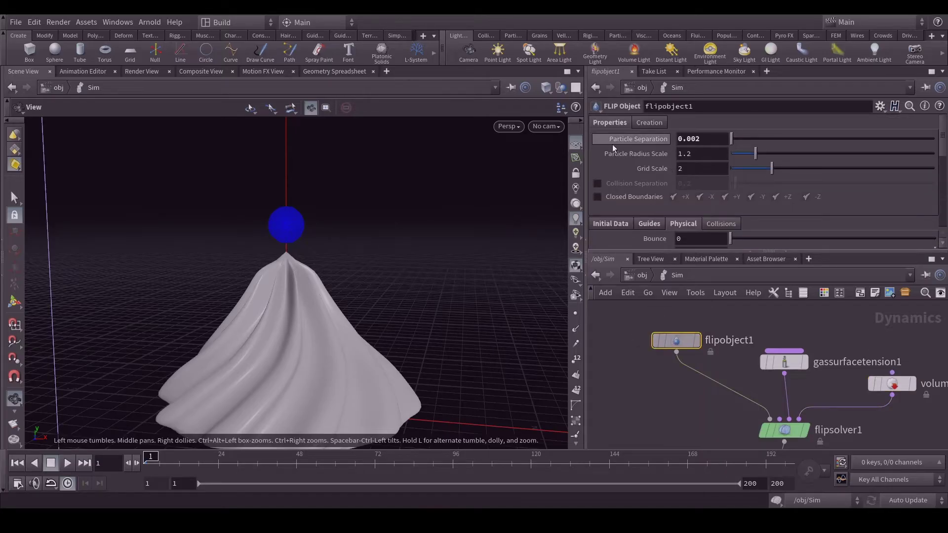
mouse_move(613, 147)
right_click(650, 141)
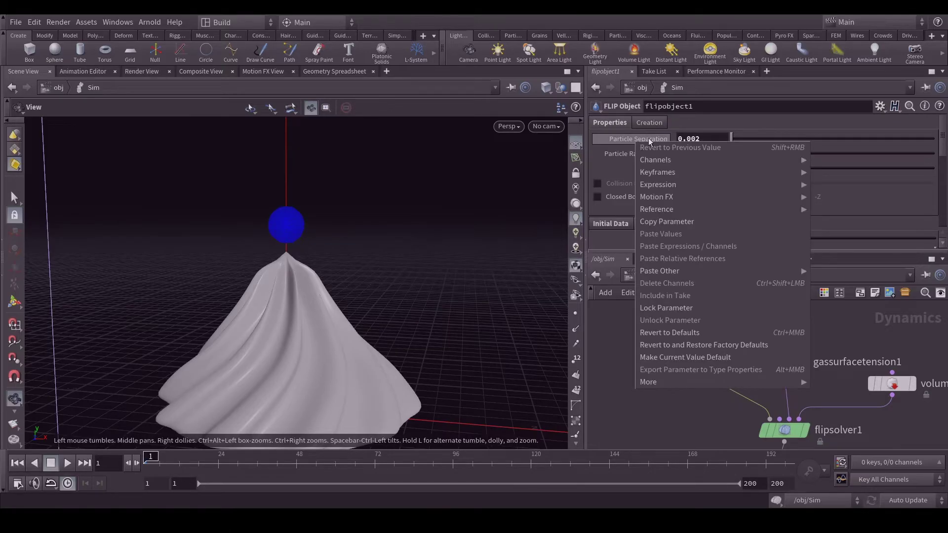
click(670, 223)
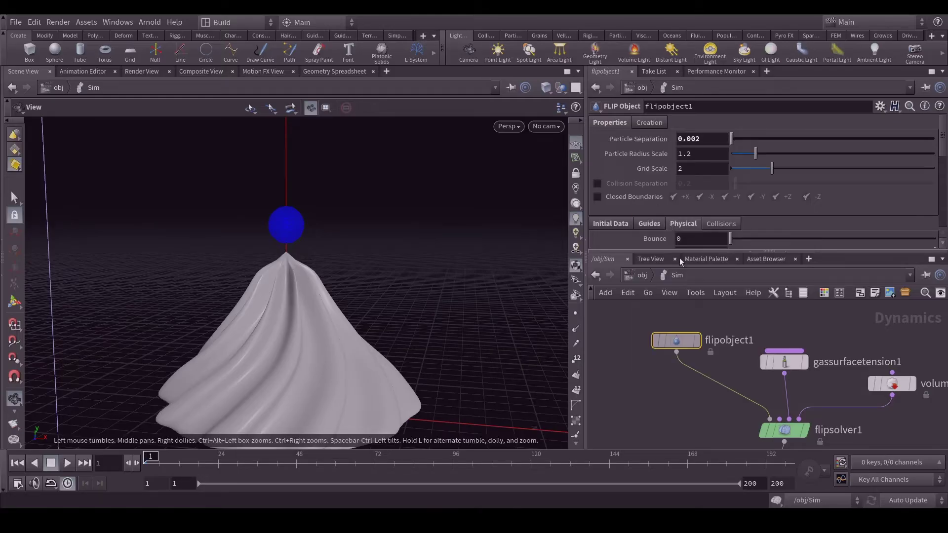
Step: Inside Emitter, look at paste options for flipsource1's Particle Separation, then return to object level
click(640, 275)
middle_drag(803, 336, 792, 381)
double_click(716, 376)
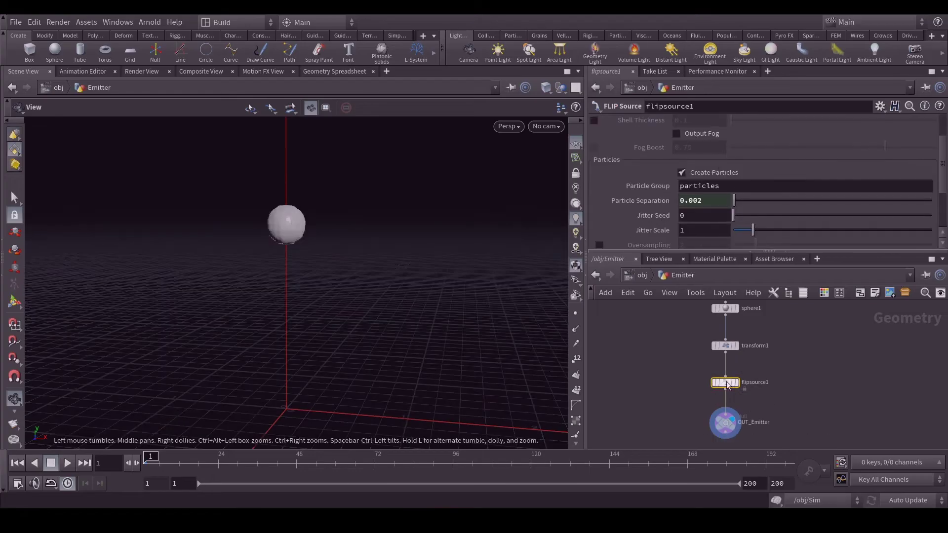
right_click(641, 201)
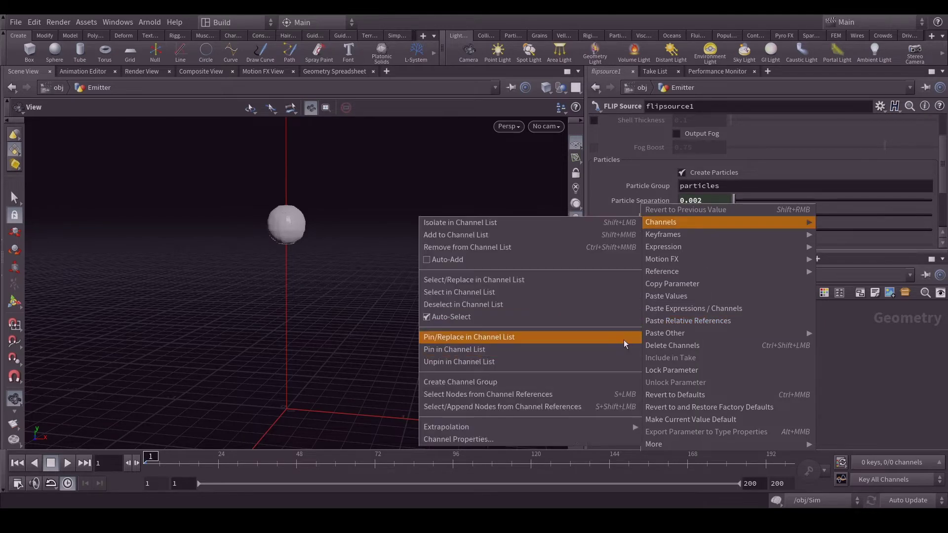
click(901, 363)
click(641, 275)
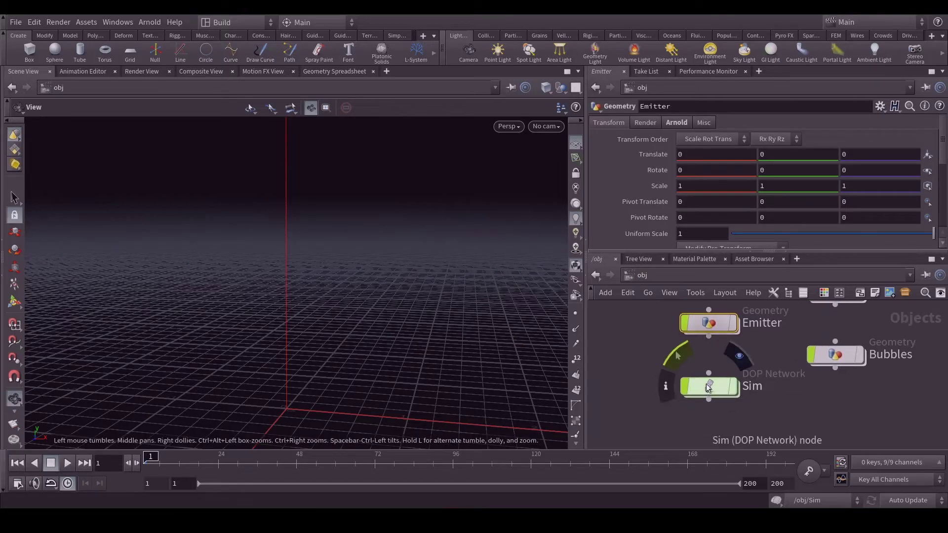
Step: Enter Sim, review FLIP object Density 1000 and Viscosity 150, and show flipsolver1's settings
double_click(706, 384)
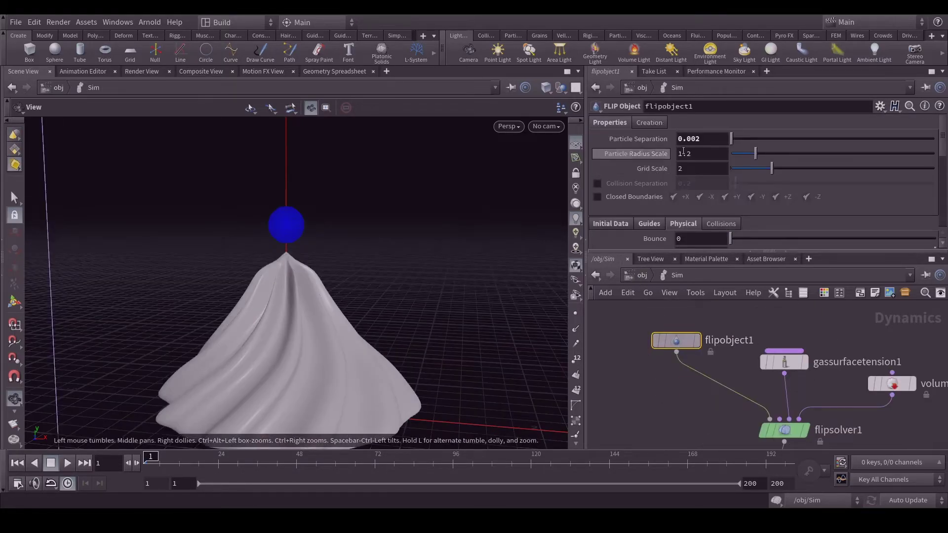
scroll(650, 159, down, 3)
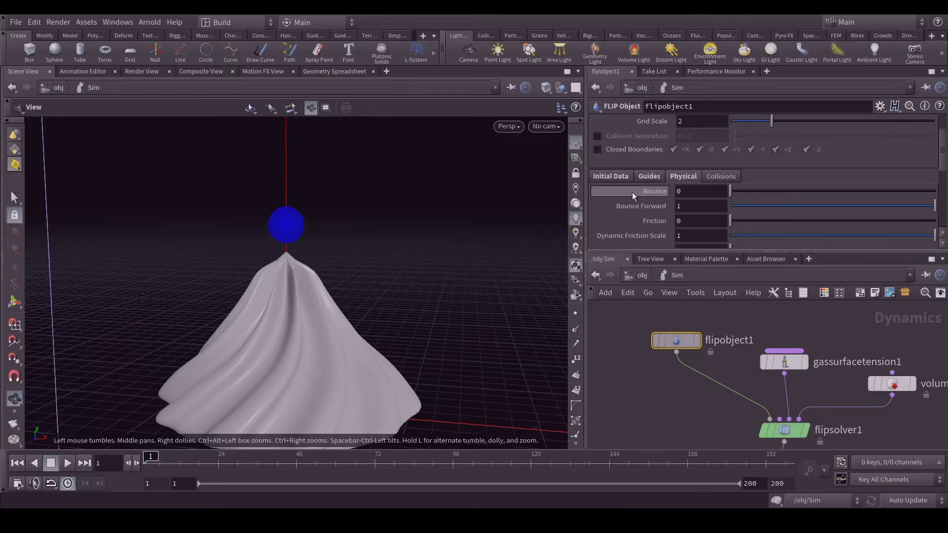
scroll(658, 195, down, 4)
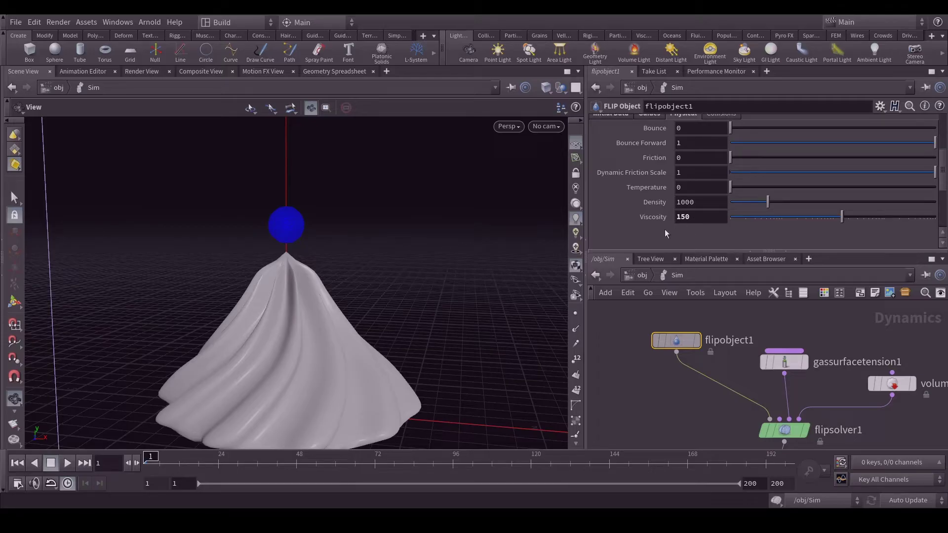
scroll(664, 233, up, 2)
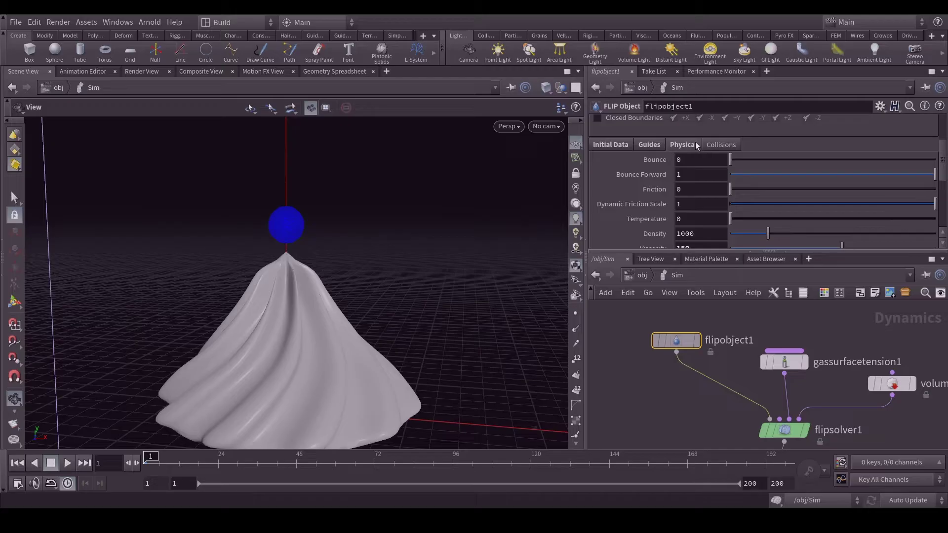
click(784, 430)
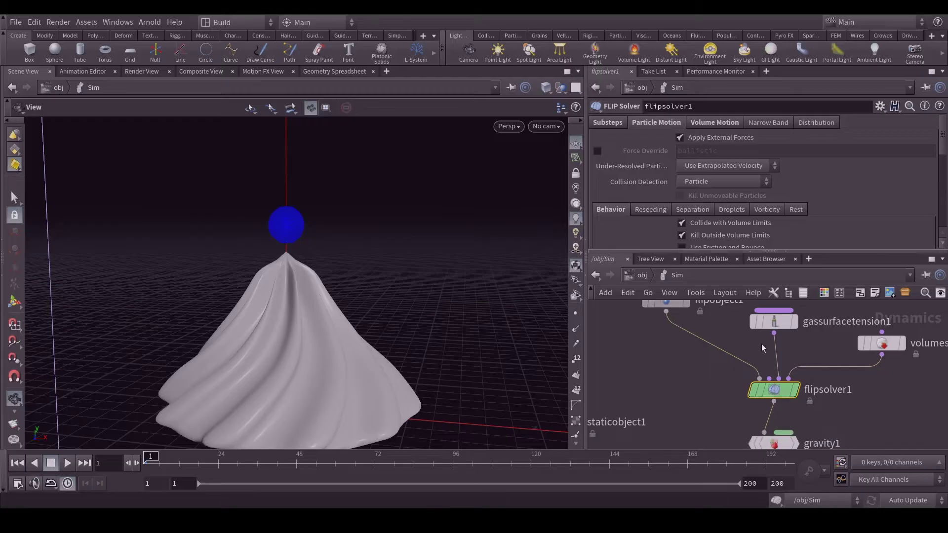
Step: Confirm viscosity is enabled under flipsolver1's Volume Motion settings
click(710, 123)
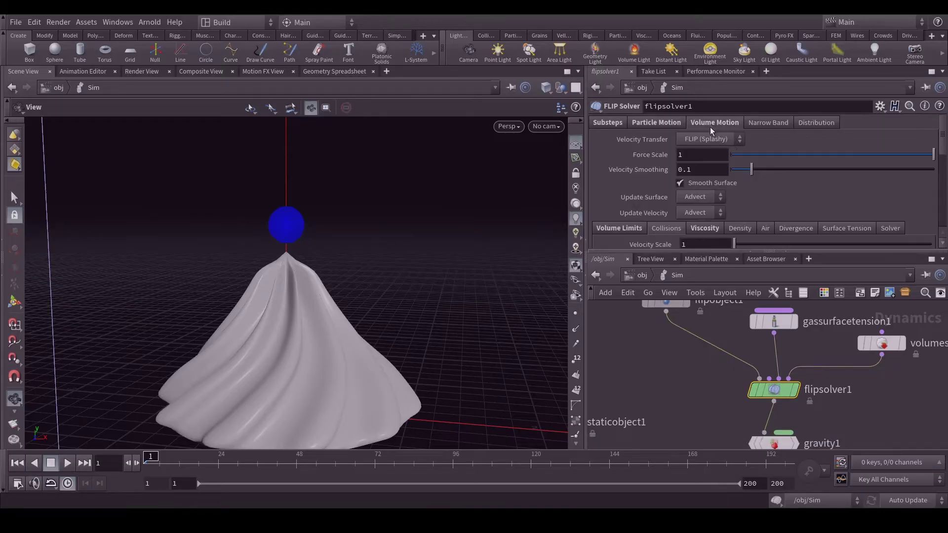
click(700, 227)
scroll(700, 227, down, 2)
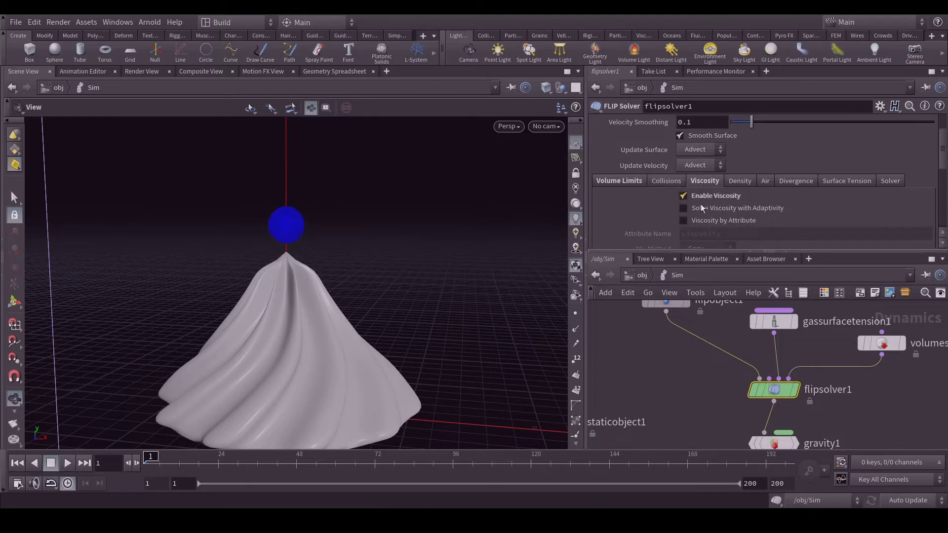
scroll(697, 206, down, 3)
scroll(695, 205, up, 2)
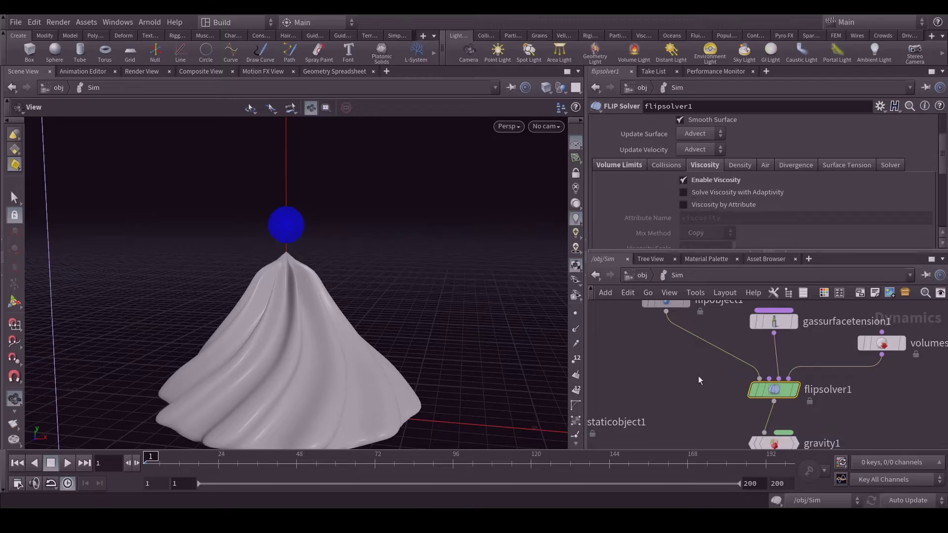
scroll(642, 206, up, 3)
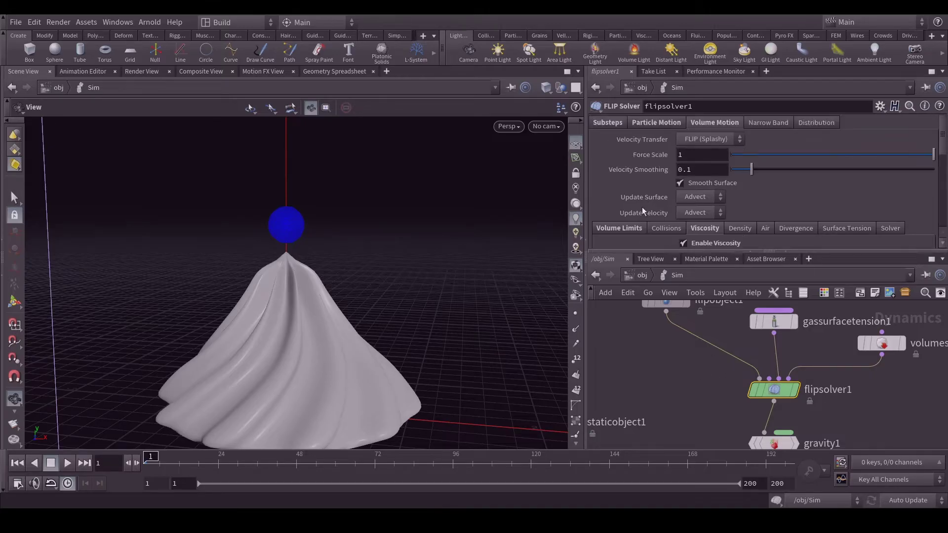
Step: Bring flipobject1 into view and show its settings
middle_drag(704, 360, 721, 385)
click(683, 327)
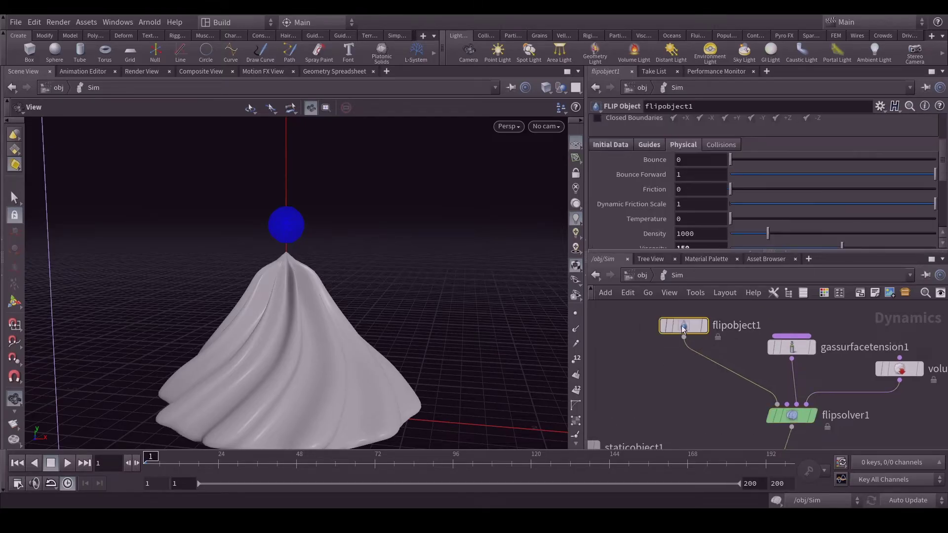
scroll(650, 198, down, 3)
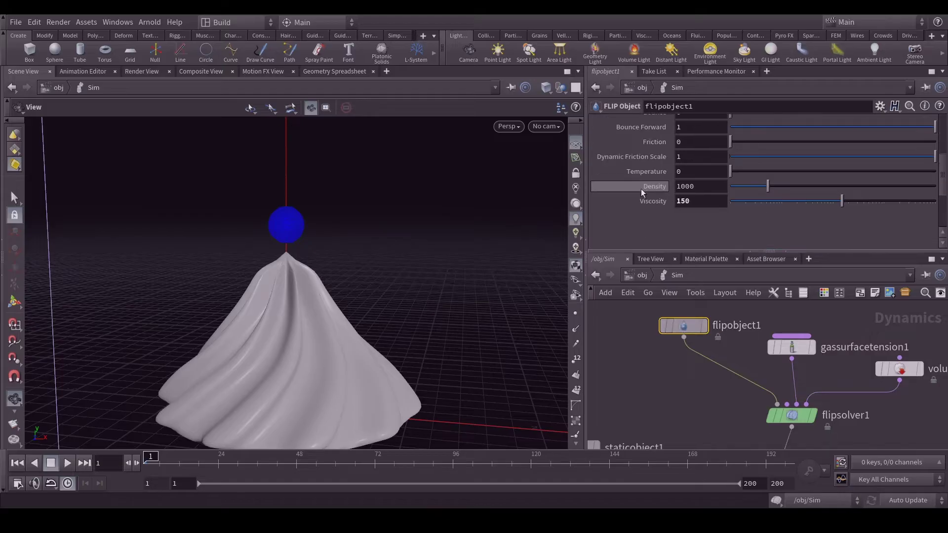
scroll(666, 209, up, 3)
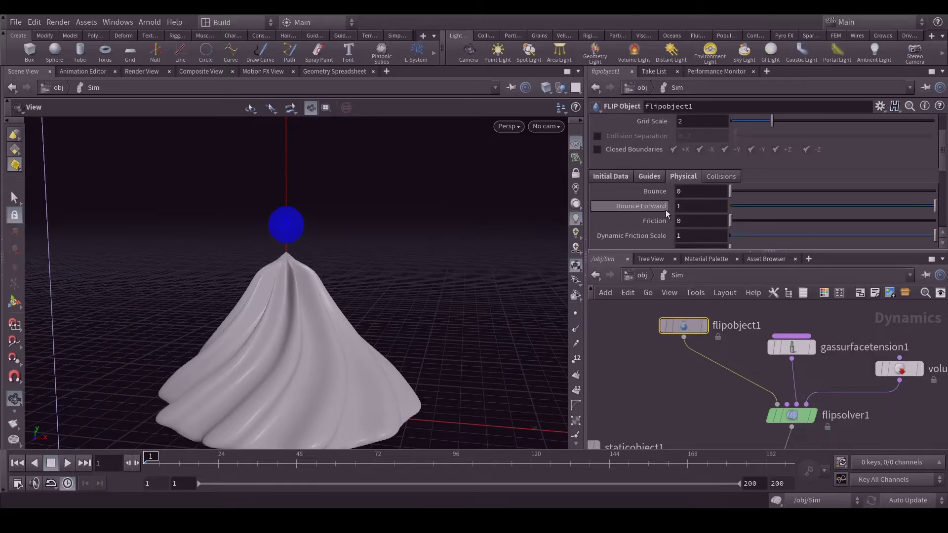
Step: Browse flipobject1's Guides, Initial Data and Collisions: volume offset 0, point-velocity collisions on
click(649, 176)
click(608, 177)
scroll(635, 205, down, 8)
scroll(635, 204, up, 7)
scroll(635, 204, up, 4)
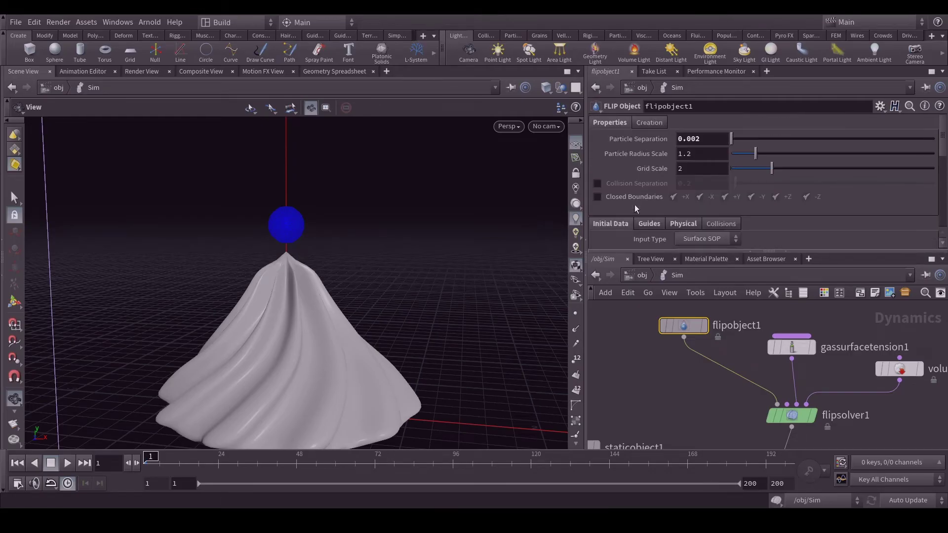
click(722, 223)
scroll(646, 202, down, 4)
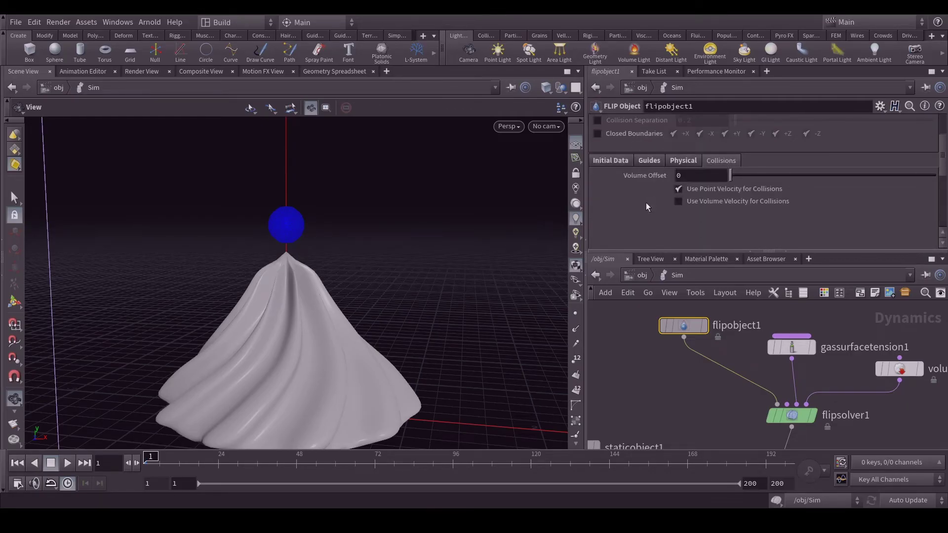
scroll(645, 203, up, 2)
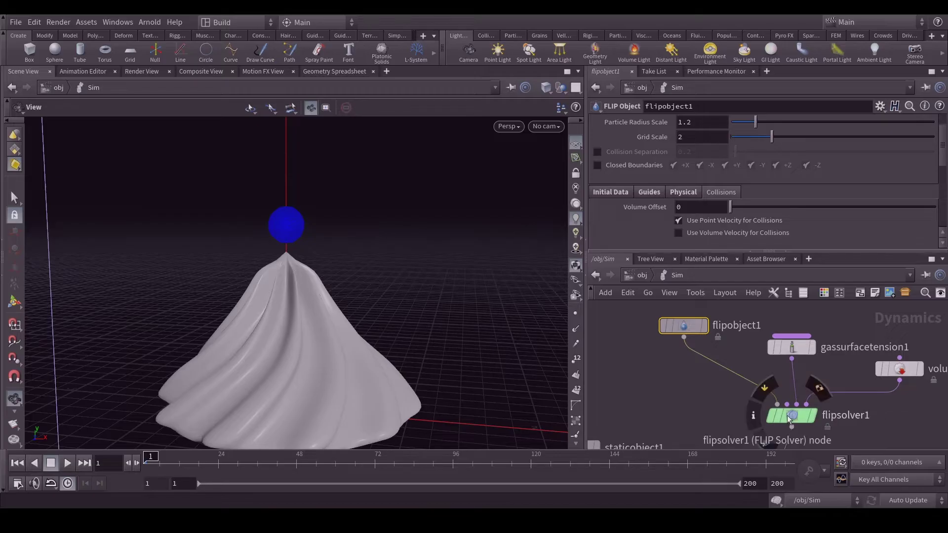
Step: Review flipsolver1's substeps (Time Scale 0.5, Max Substeps 4) and its Reseeding and Separation settings
click(799, 415)
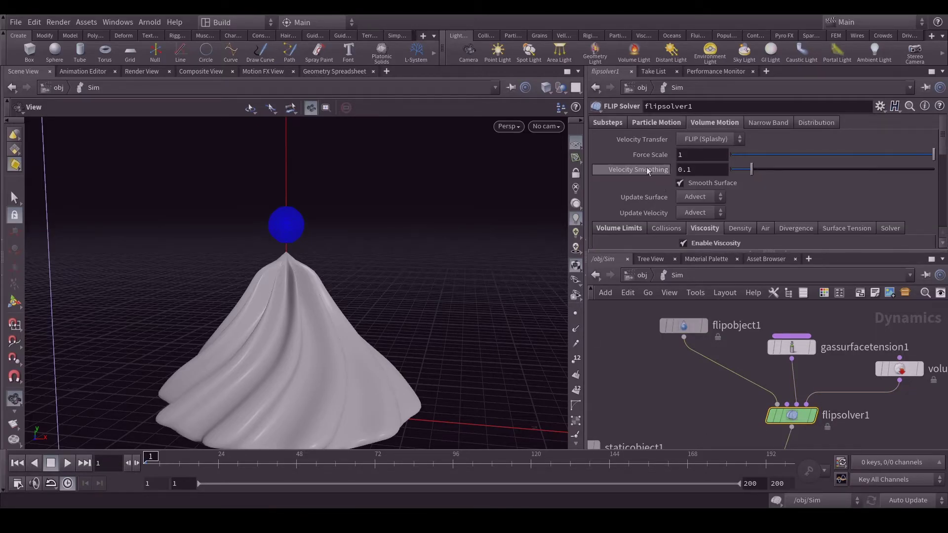
click(619, 124)
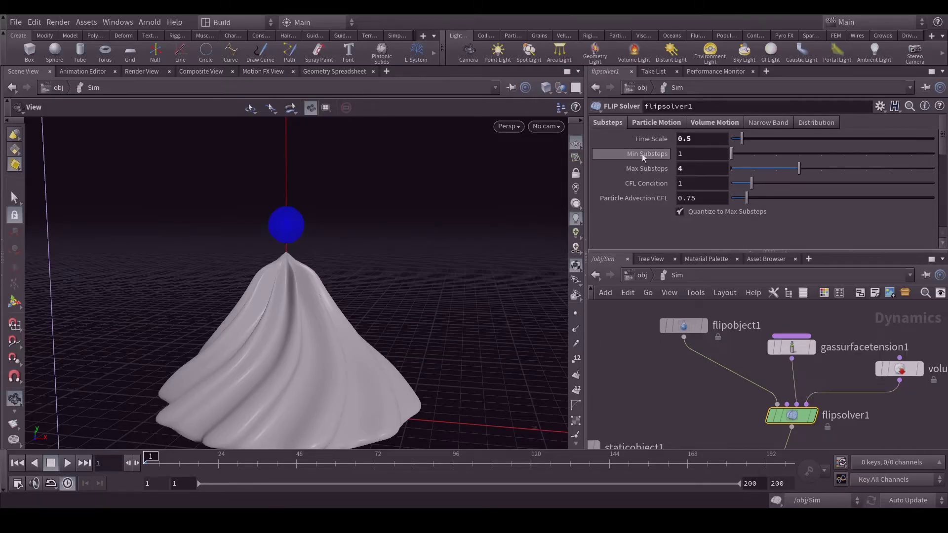
click(648, 122)
scroll(648, 206, down, 1)
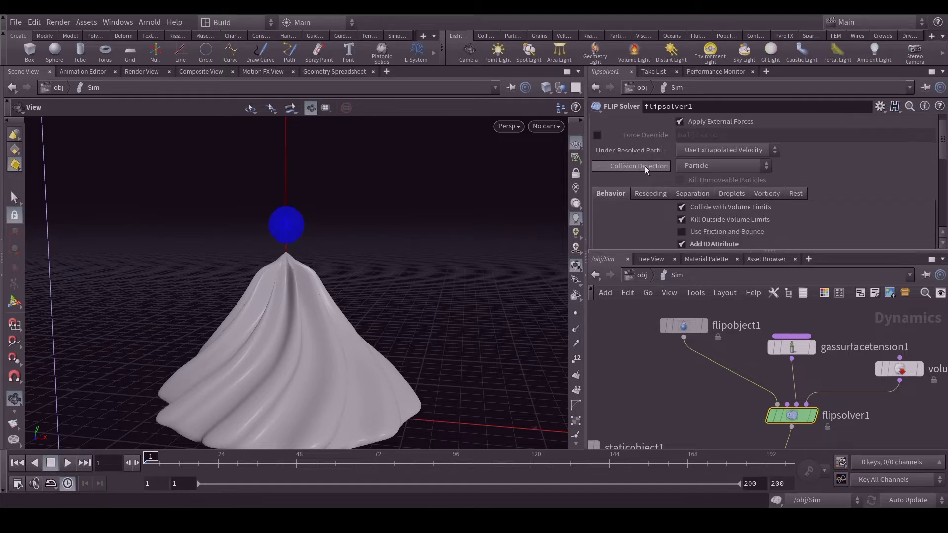
click(650, 194)
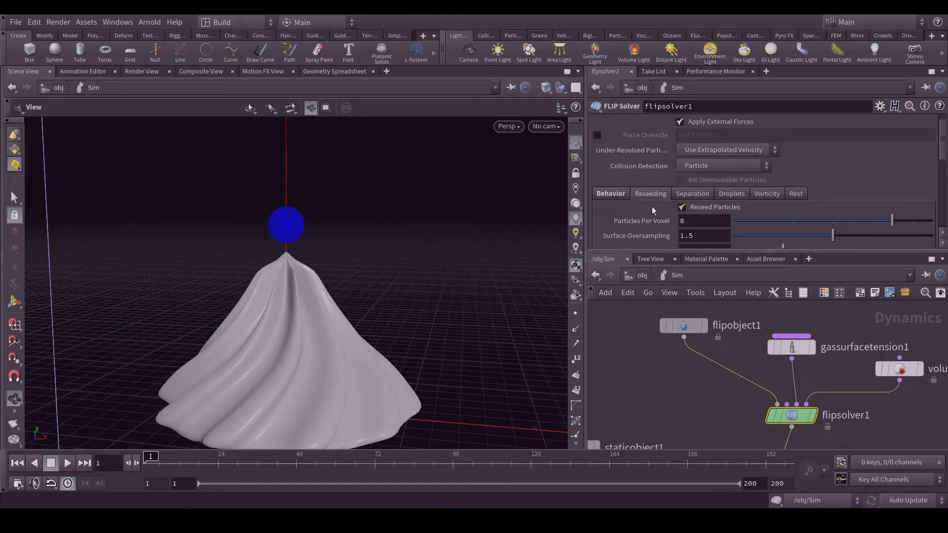
click(686, 193)
scroll(645, 213, down, 1)
scroll(645, 214, up, 1)
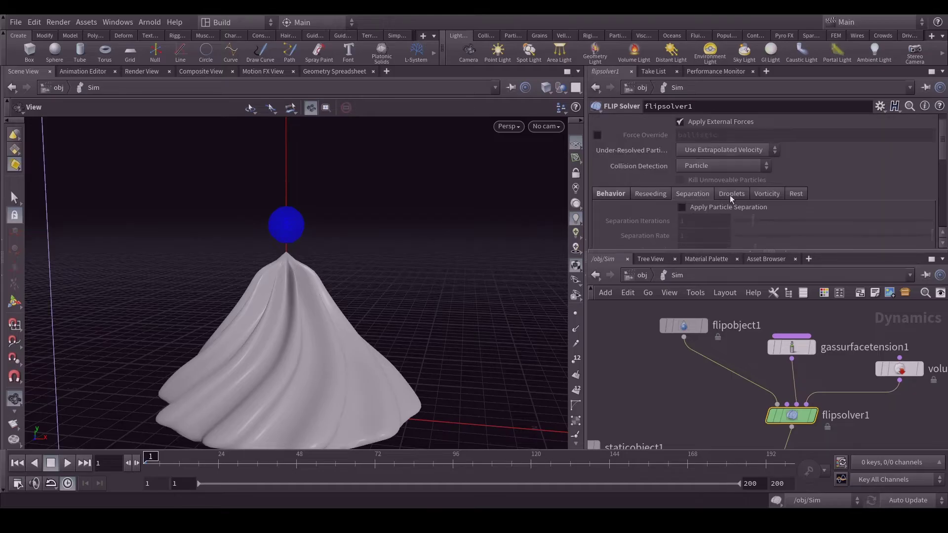
Step: Check the Droplets and Vorticity particle motion settings, then return to Reseeding
click(729, 194)
click(766, 194)
click(648, 189)
scroll(648, 188, up, 1)
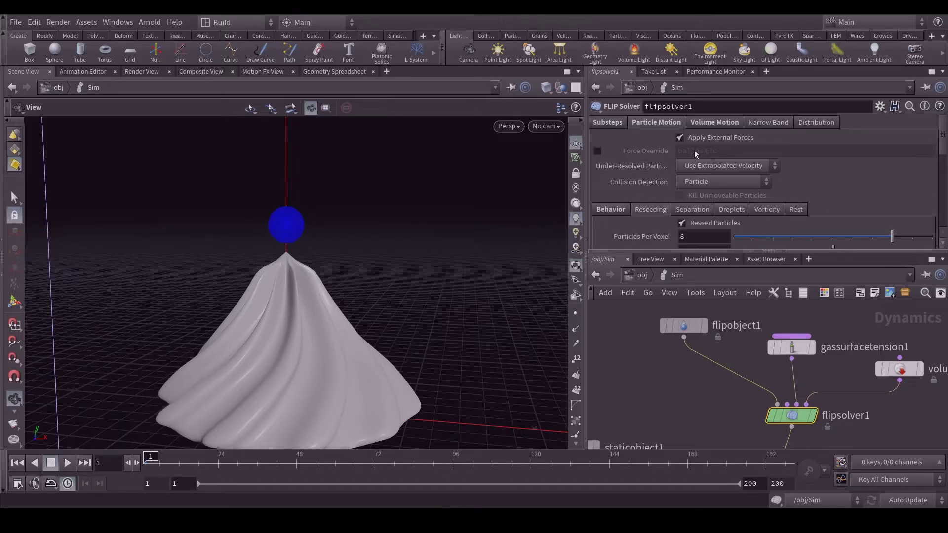
Step: Review the Volume Motion viscosity settings, confirming viscosity is enabled
click(713, 122)
scroll(637, 201, down, 5)
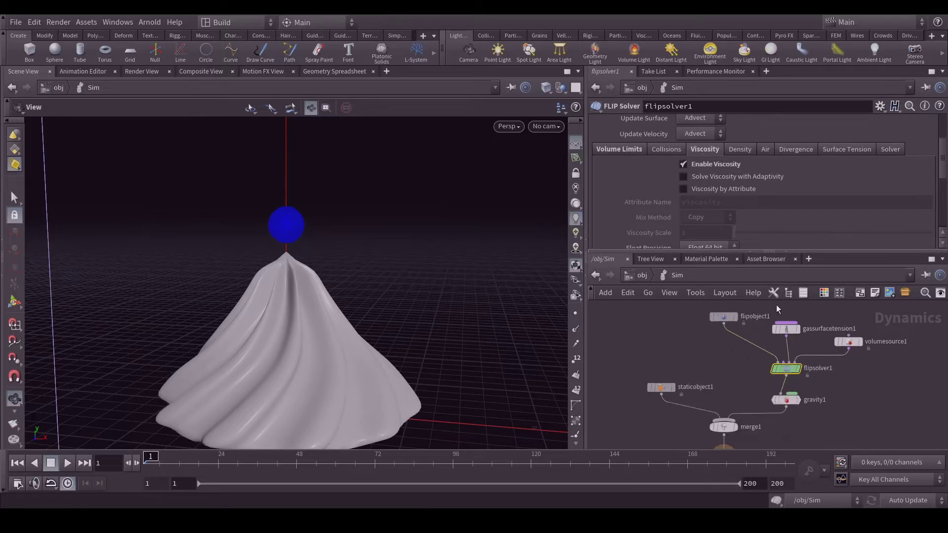
scroll(830, 430, up, 3)
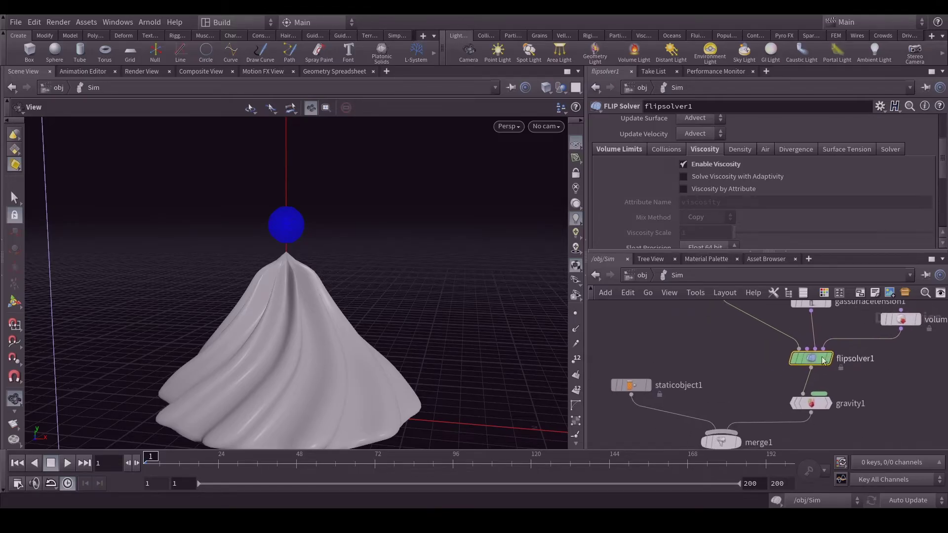
scroll(742, 341, down, 2)
scroll(839, 349, up, 2)
scroll(872, 346, down, 3)
Step: Inspect gravity1's force (0, -9.80665, 0) and bring flipobject1 and gassurfacetension1 into view
click(766, 387)
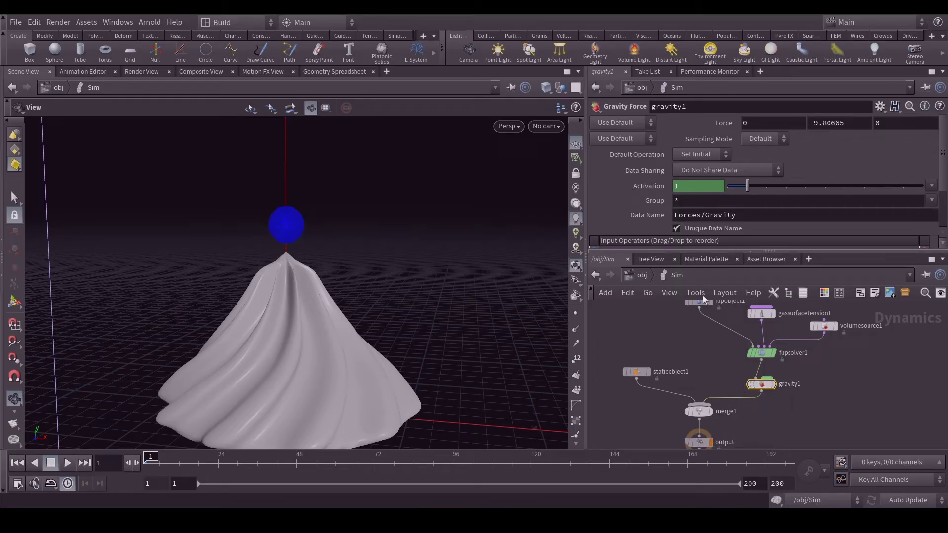
scroll(808, 367, down, 2)
scroll(823, 384, up, 2)
middle_drag(822, 344, 850, 369)
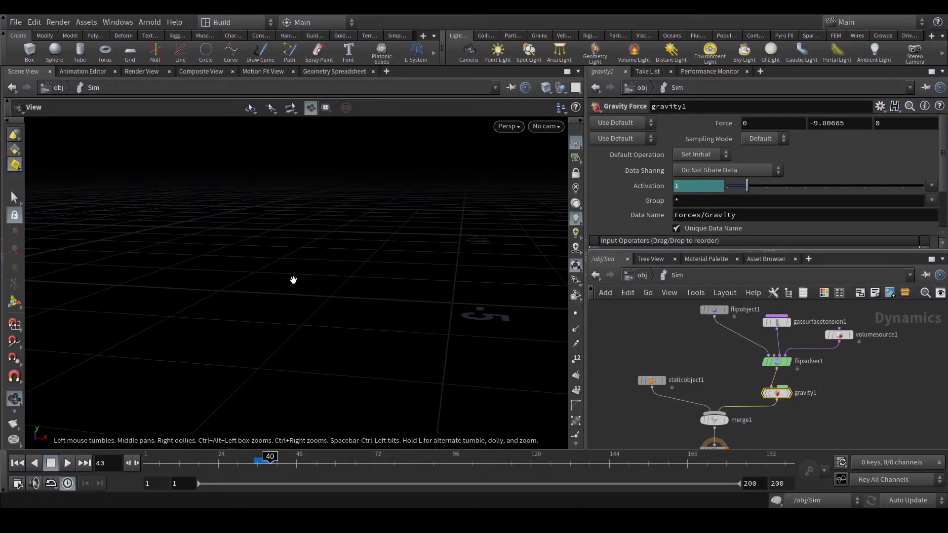
Step: Dolly in on the fluid sim at frame 40, then return to the top-level objects
scroll(296, 278, up, 5)
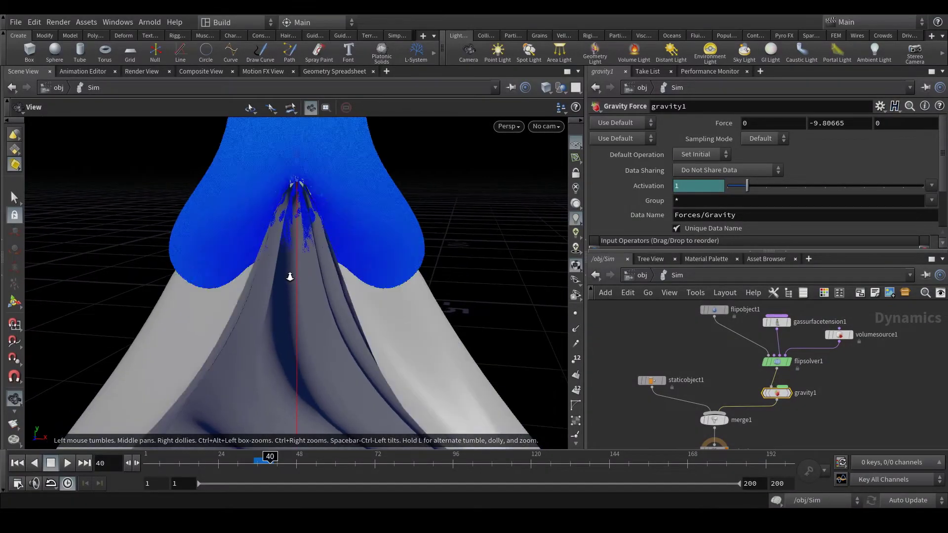
scroll(289, 277, down, 5)
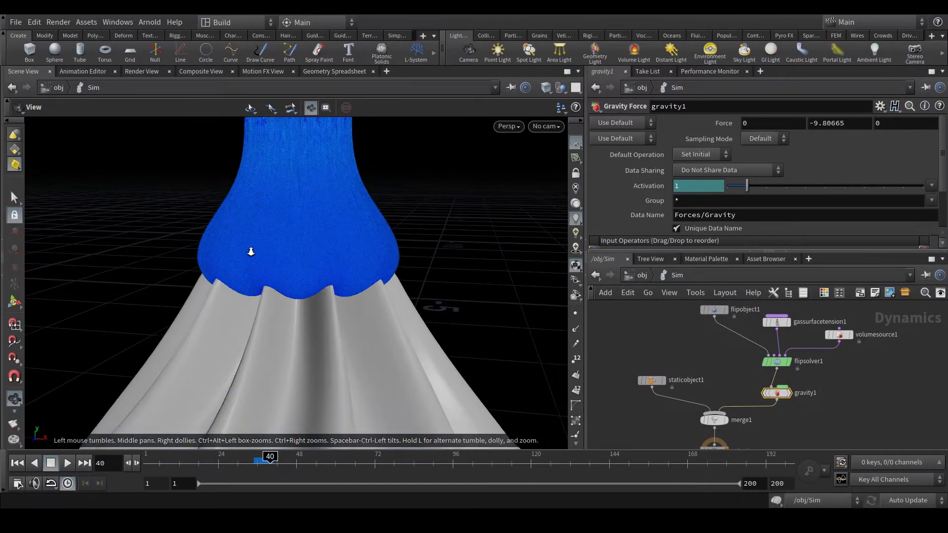
scroll(269, 256, up, 3)
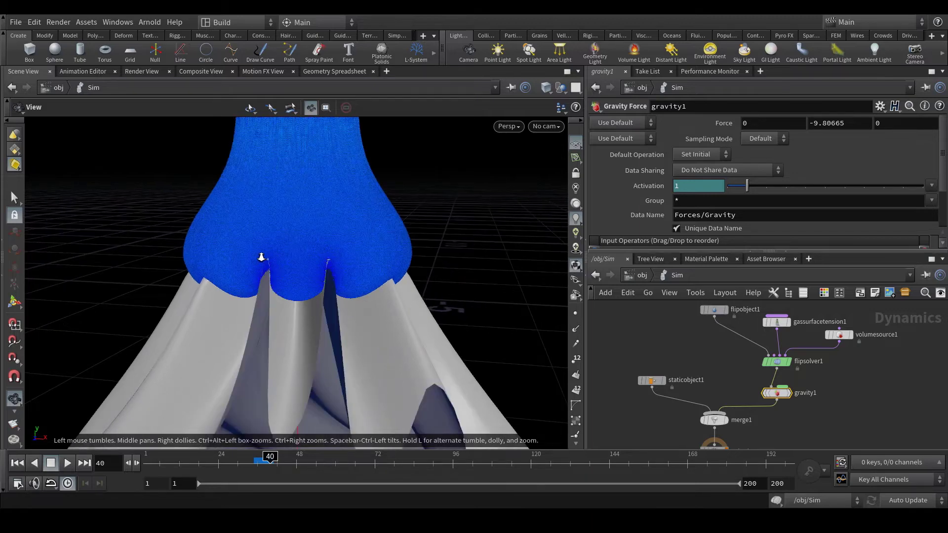
scroll(258, 255, down, 2)
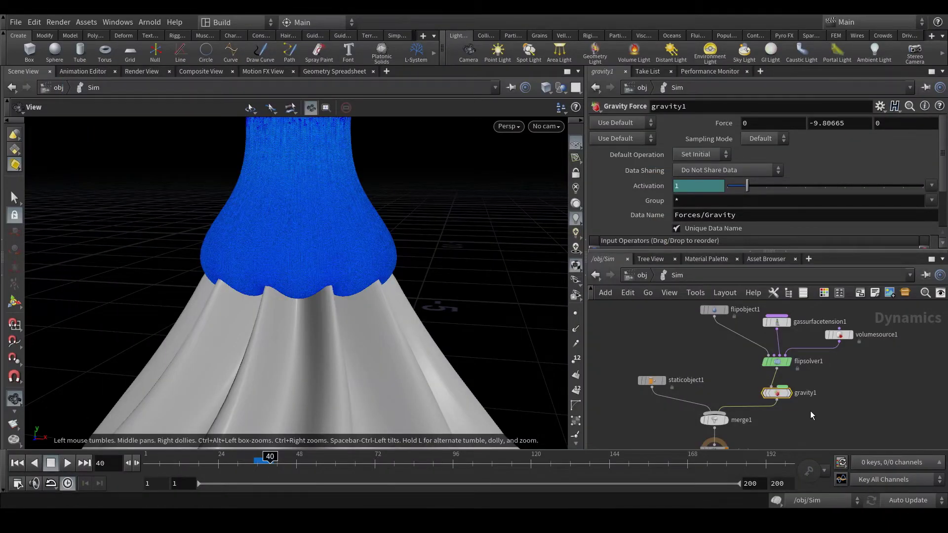
click(643, 277)
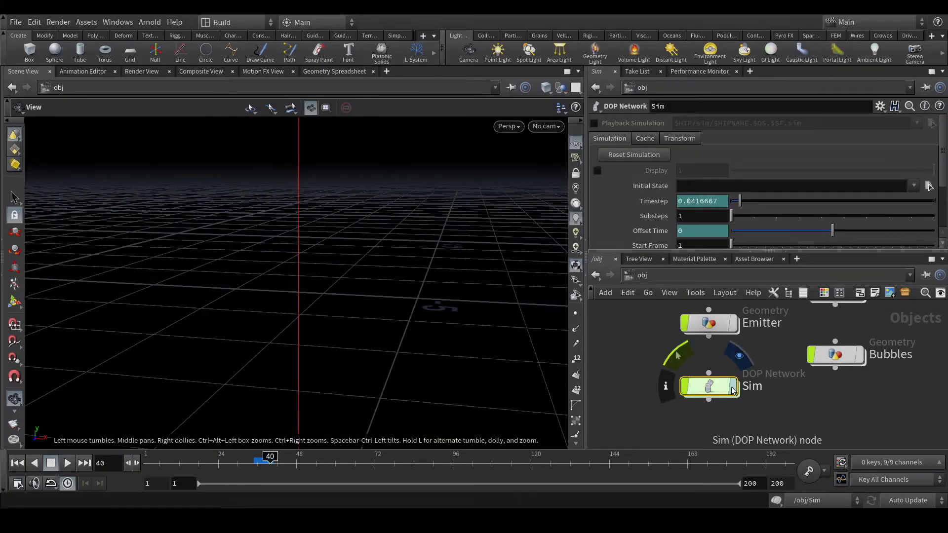
Step: Enter Bubbles and read pointwrangle1's VEX culling points and randomizing pscale 0.0005–0.006
double_click(840, 354)
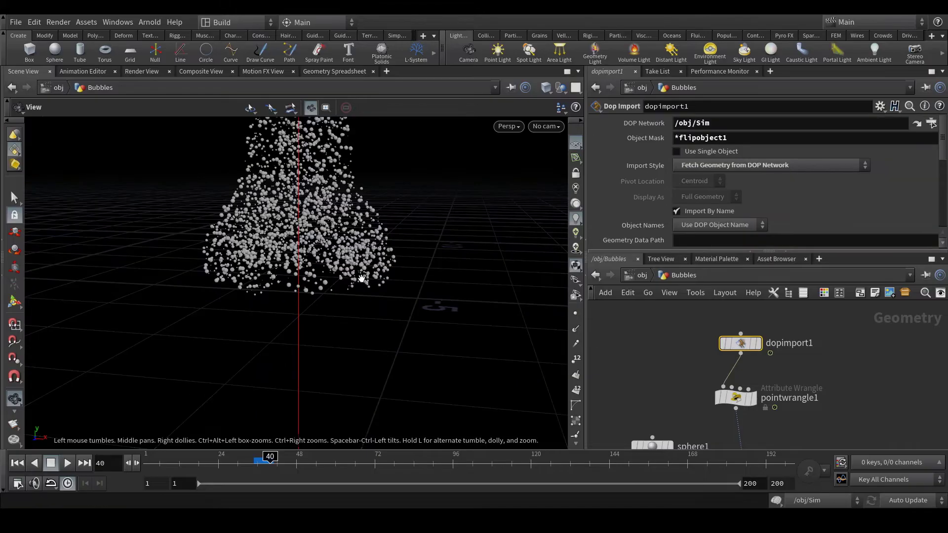
drag(310, 222, 325, 240)
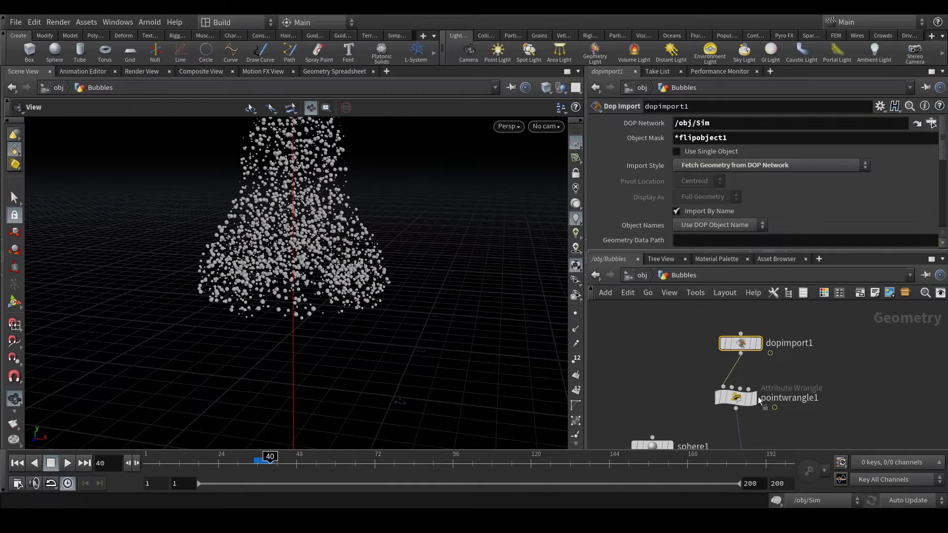
click(740, 402)
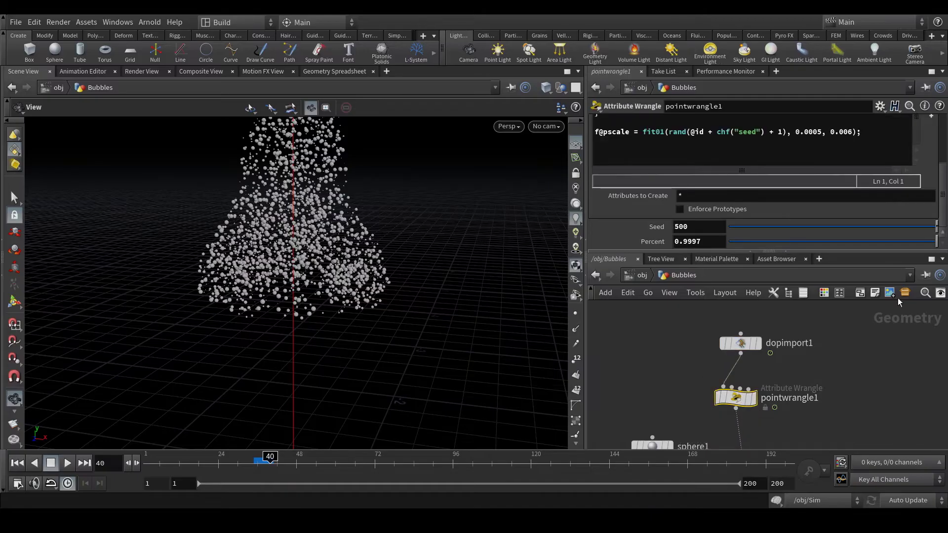
scroll(945, 183, up, 1)
drag(944, 183, 942, 154)
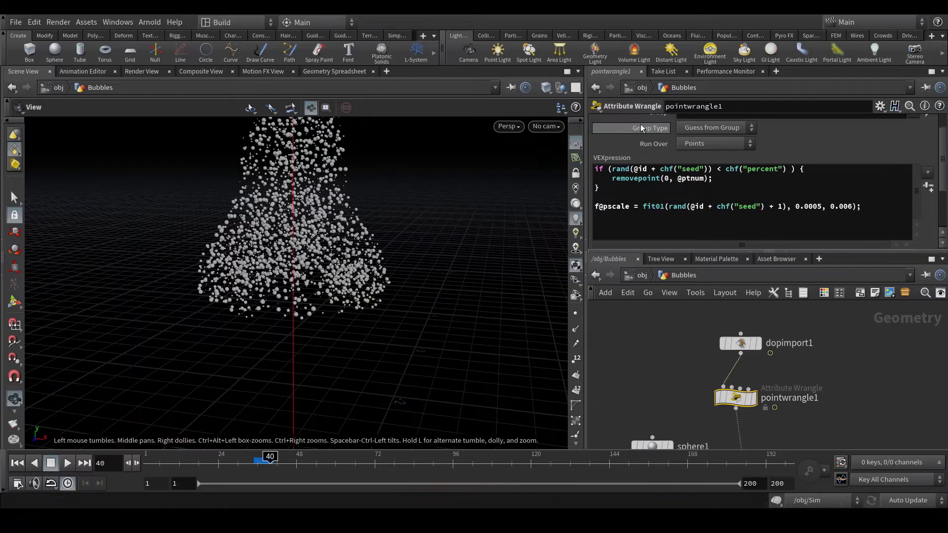
scroll(821, 351, down, 2)
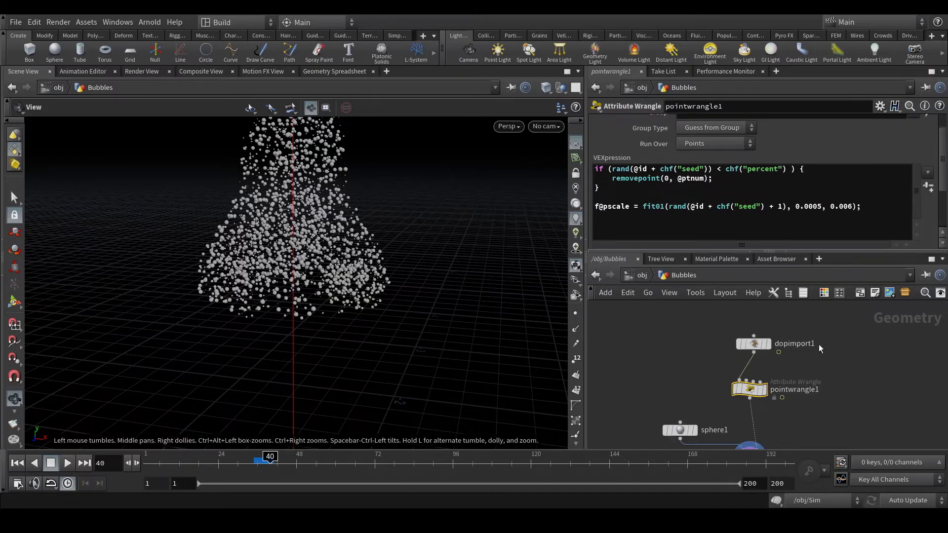
Step: Enter the Meshing object and review particlefluidsurface1's Surfacing settings
click(650, 277)
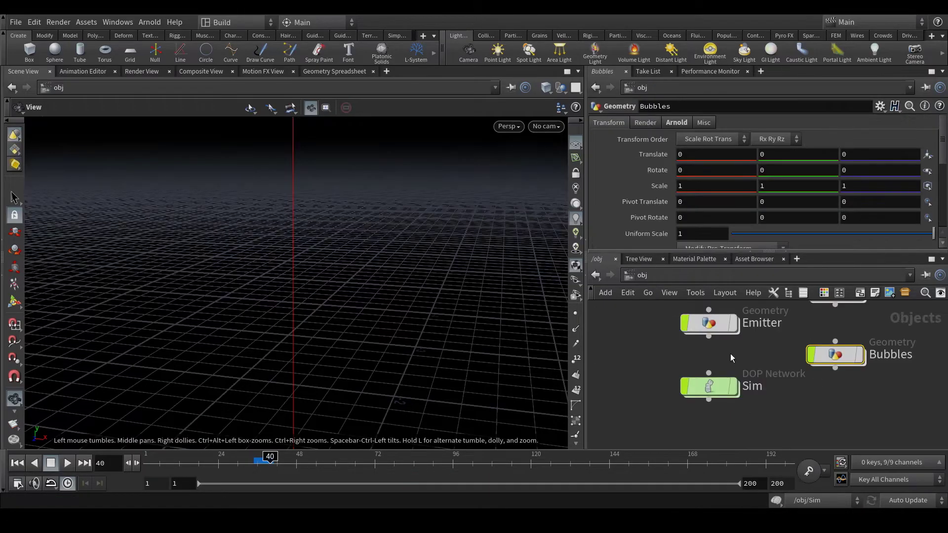
middle_drag(904, 330, 852, 384)
double_click(785, 347)
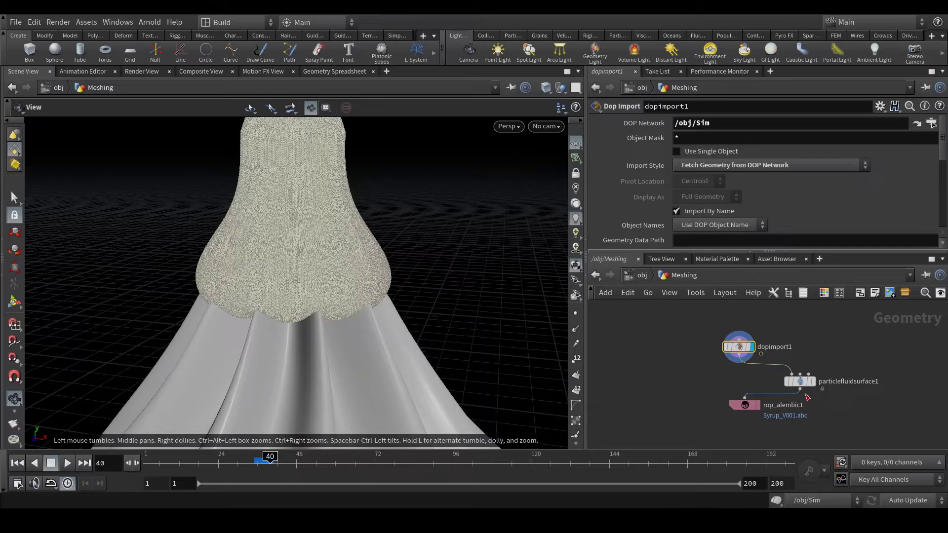
mouse_move(800, 381)
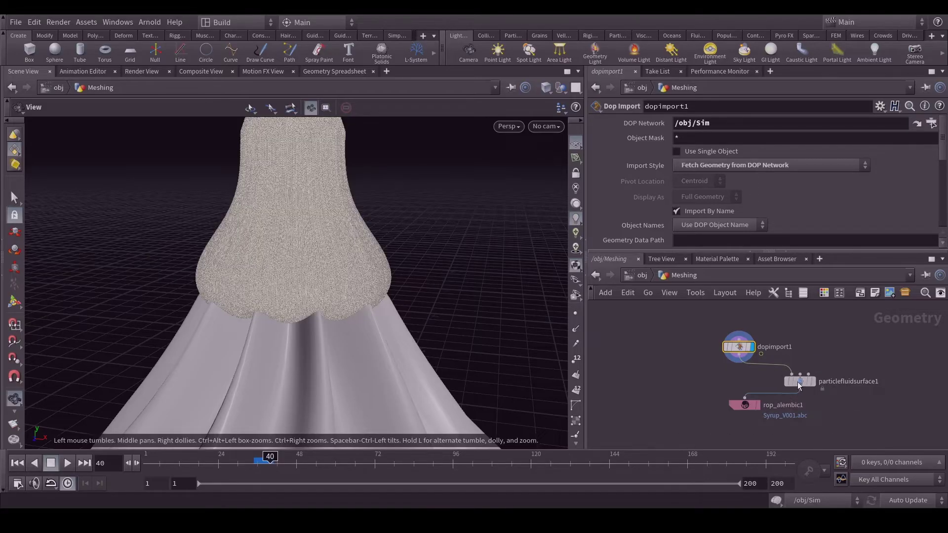
click(799, 382)
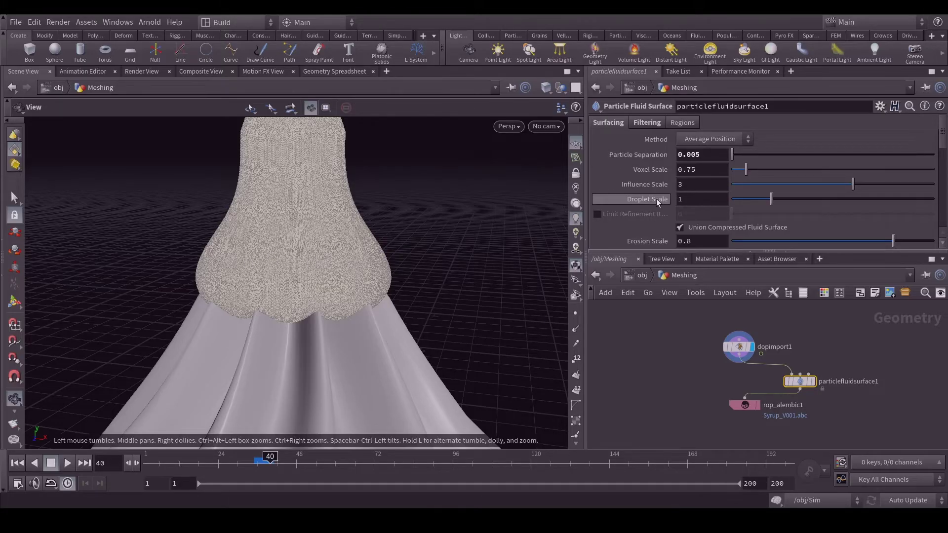
scroll(655, 198, down, 5)
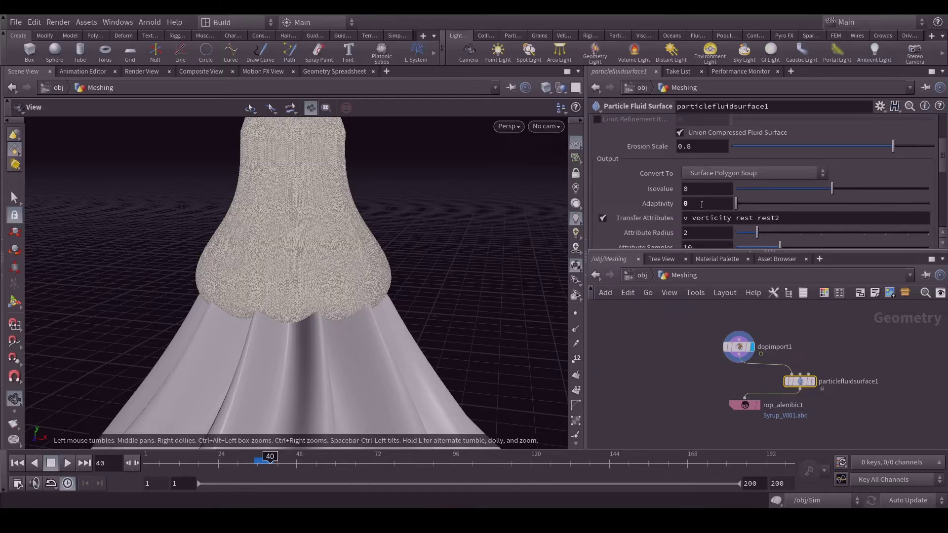
scroll(656, 172, up, 5)
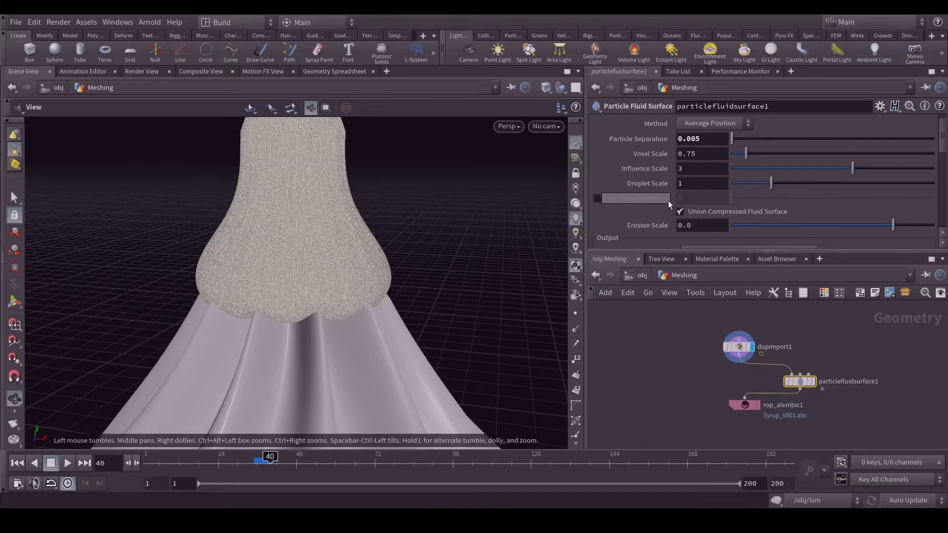
Step: Check the Filtering tab, then inspect rop_alembic1 exporting Syrup_V001.abc for frames 100–200
click(647, 123)
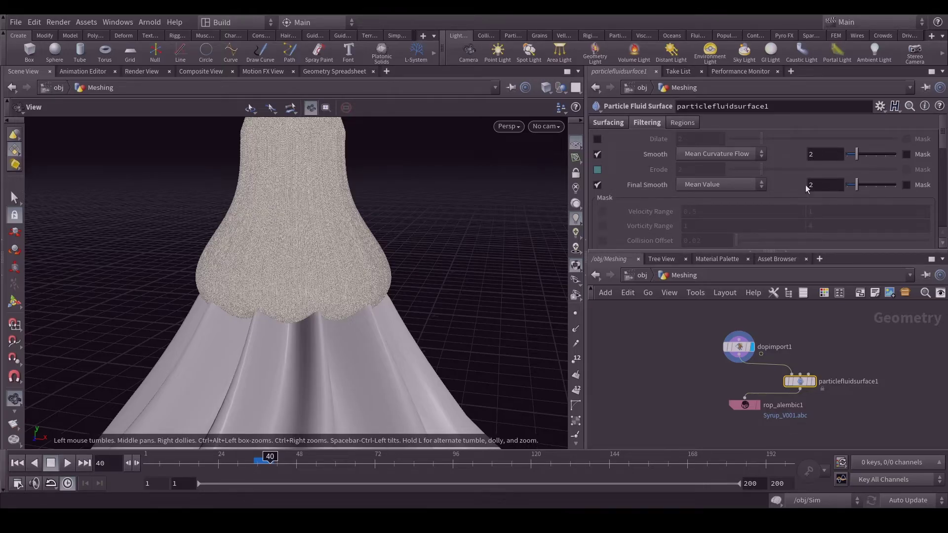
click(612, 123)
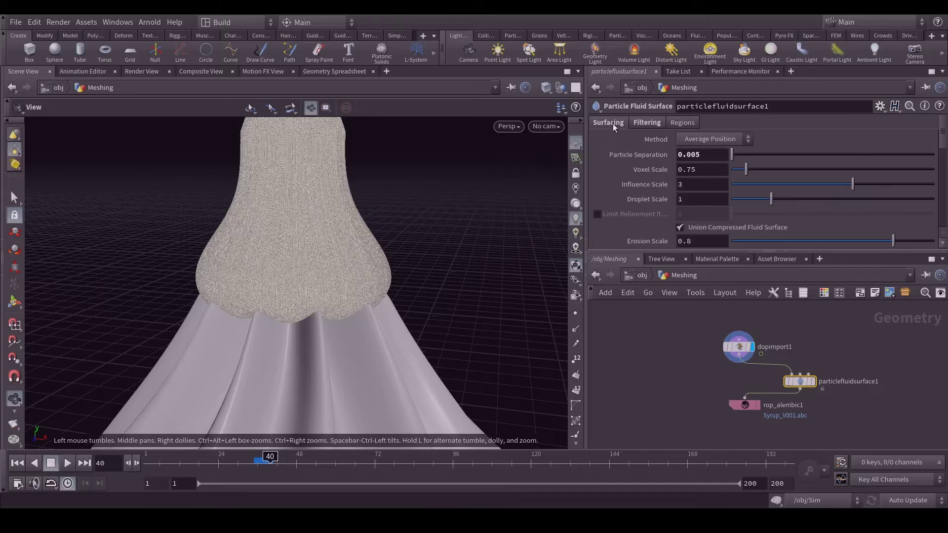
click(746, 405)
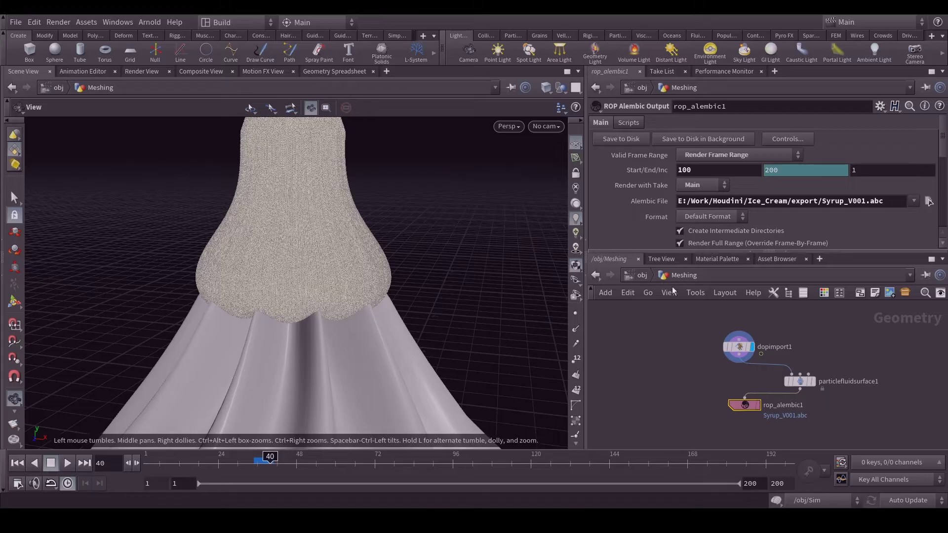
Step: Return to /obj and enter the Sim dynamics network
click(640, 275)
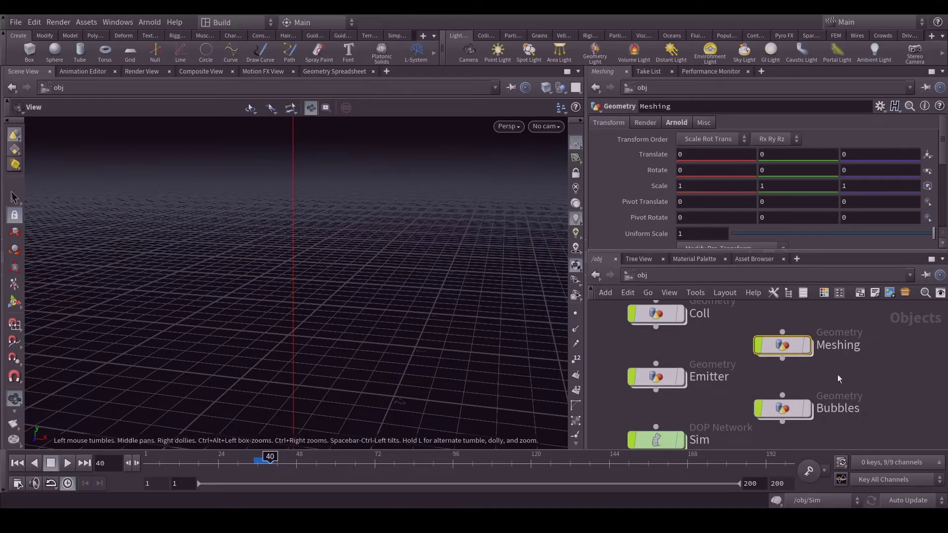
scroll(785, 377, down, 3)
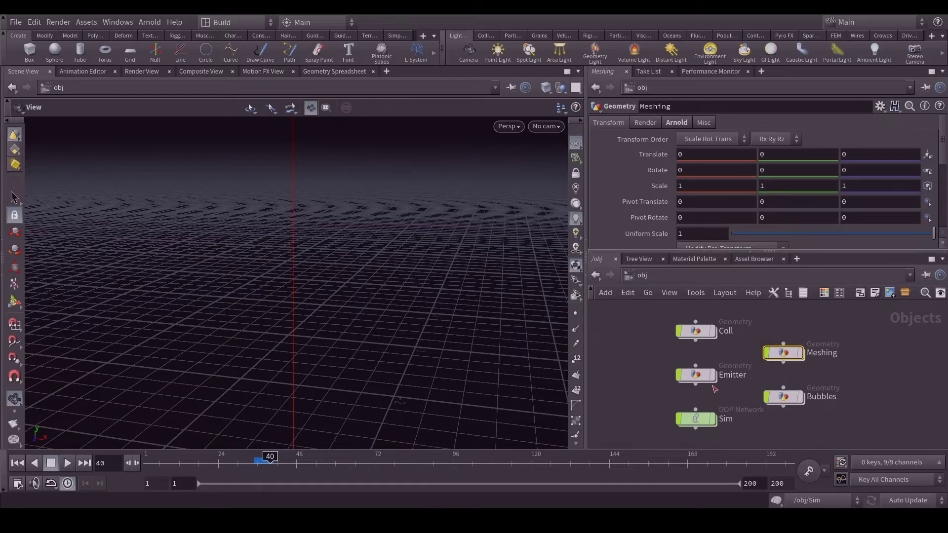
double_click(699, 426)
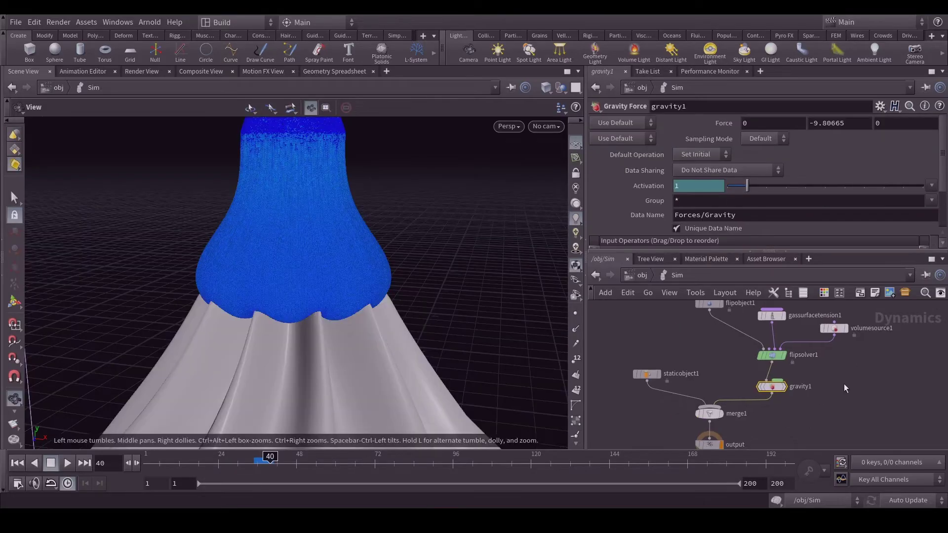
scroll(841, 383, down, 2)
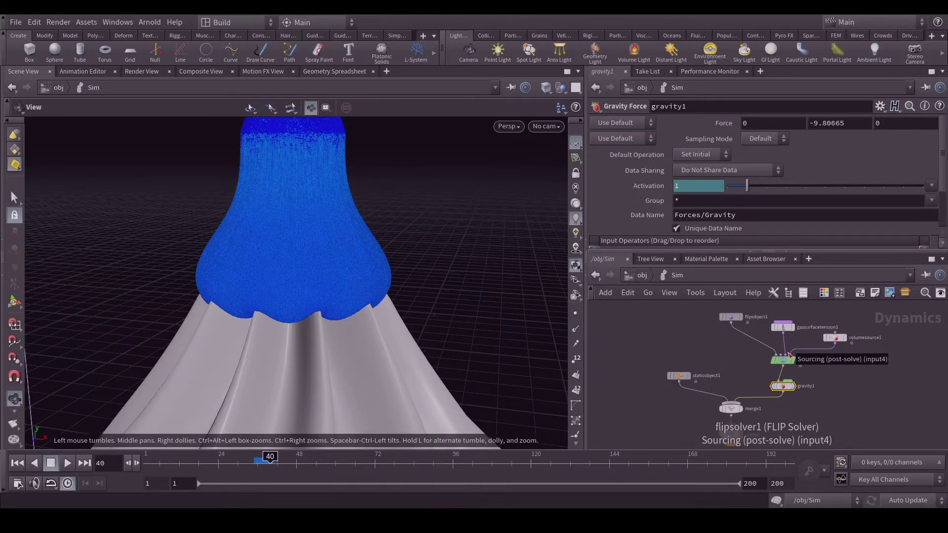
Step: Maximize the network pane, frame all FLIP solver nodes, then restore the viewport layout
key(ctrl+b)
key(p)
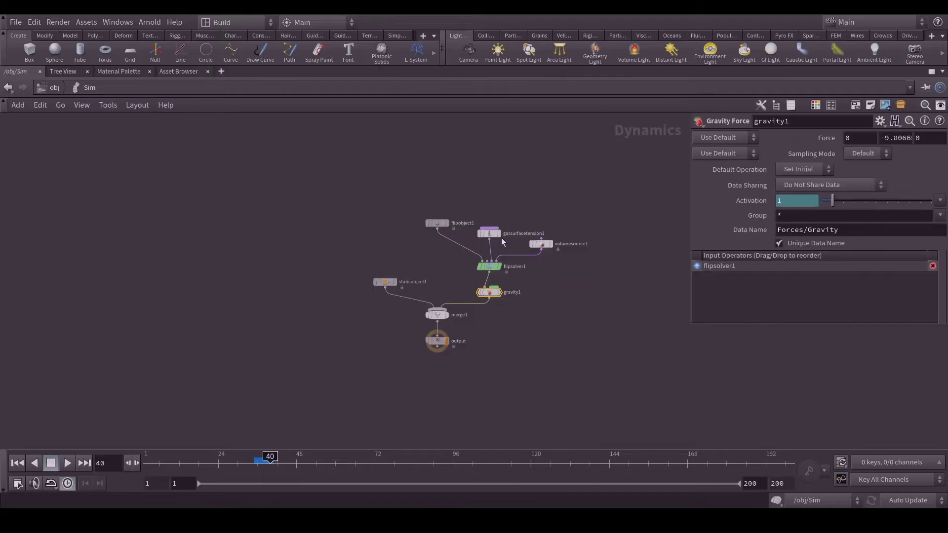
scroll(502, 235, up, 4)
scroll(387, 162, down, 2)
key(h)
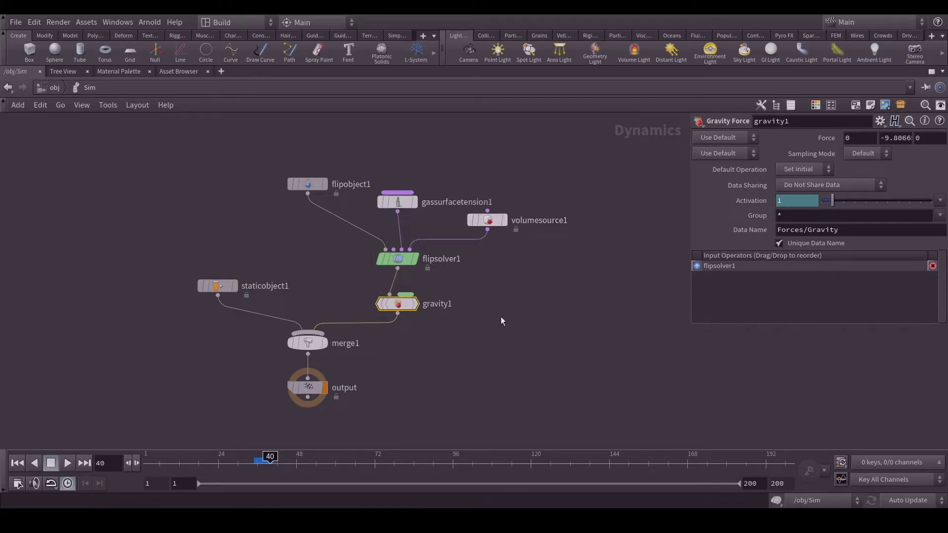
key(ctrl+b)
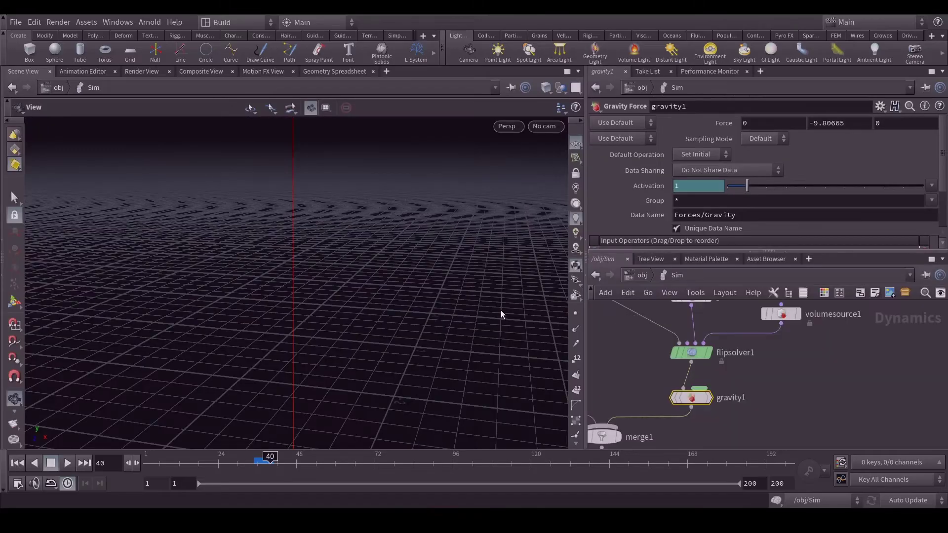
scroll(788, 372, down, 3)
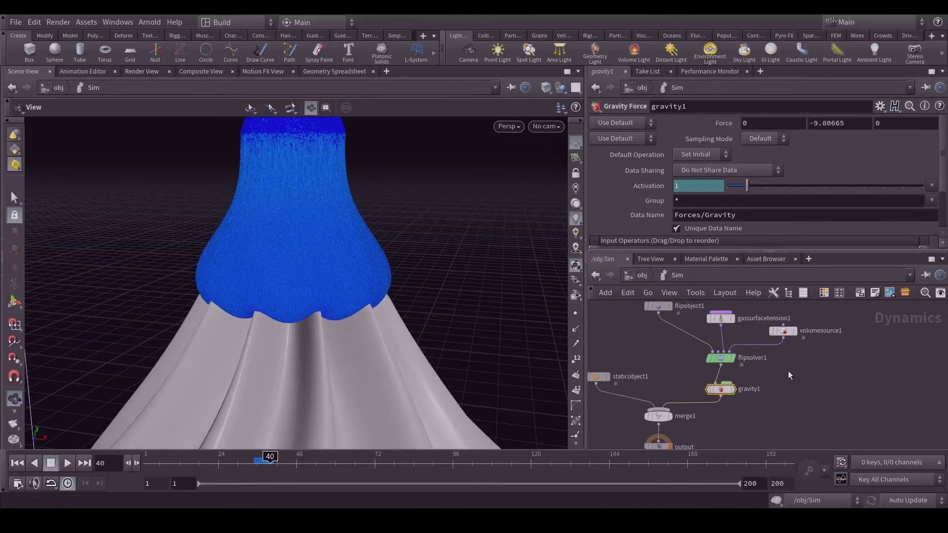
Step: Orbit and dolly the Houdini viewport to inspect the fluid simulation
drag(417, 286, 422, 279)
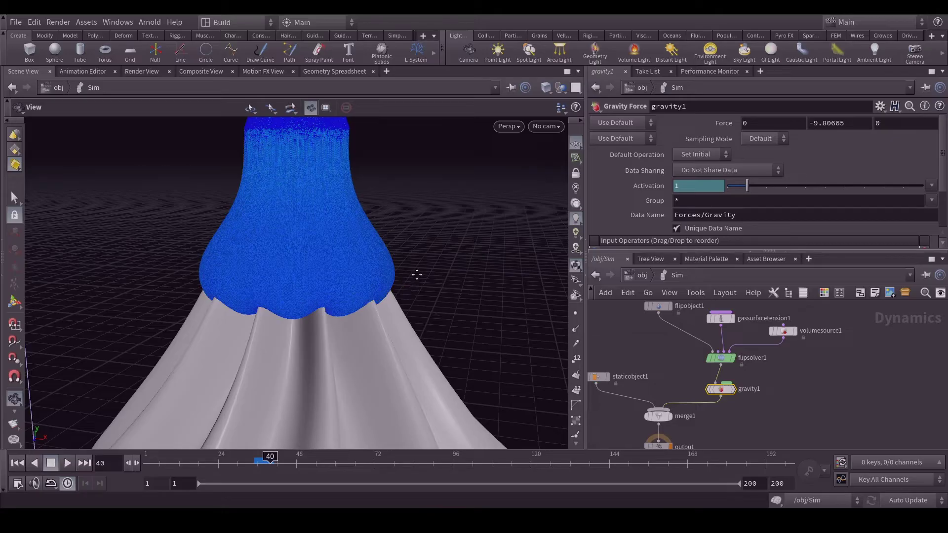
scroll(412, 268, up, 2)
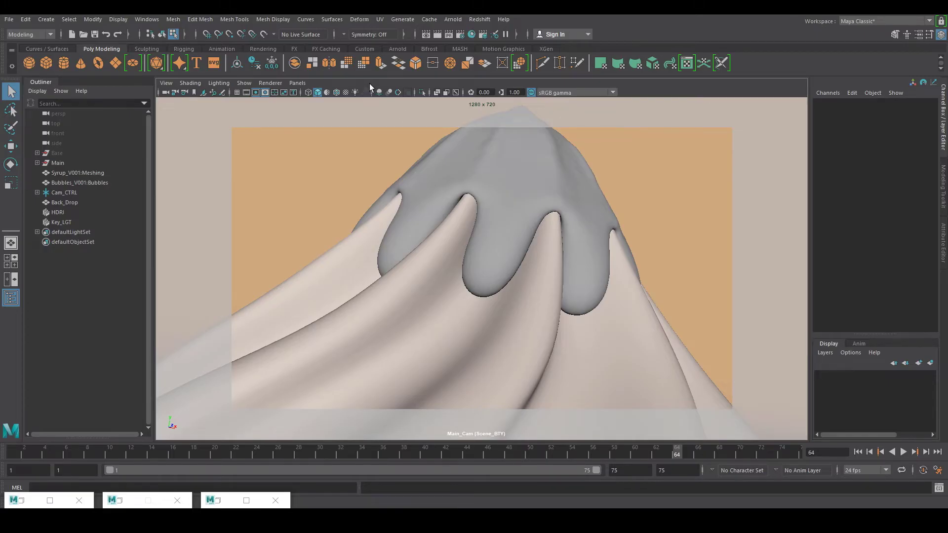
Step: Switch the viewport to the persp camera via Panels and toggle the grid on and off
click(298, 83)
mouse_move(328, 92)
click(444, 105)
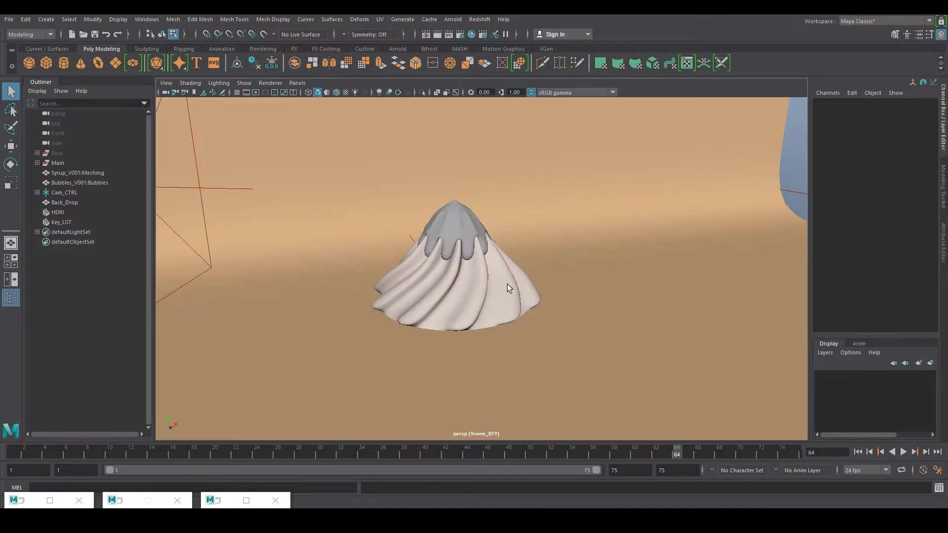
scroll(558, 279, down, 5)
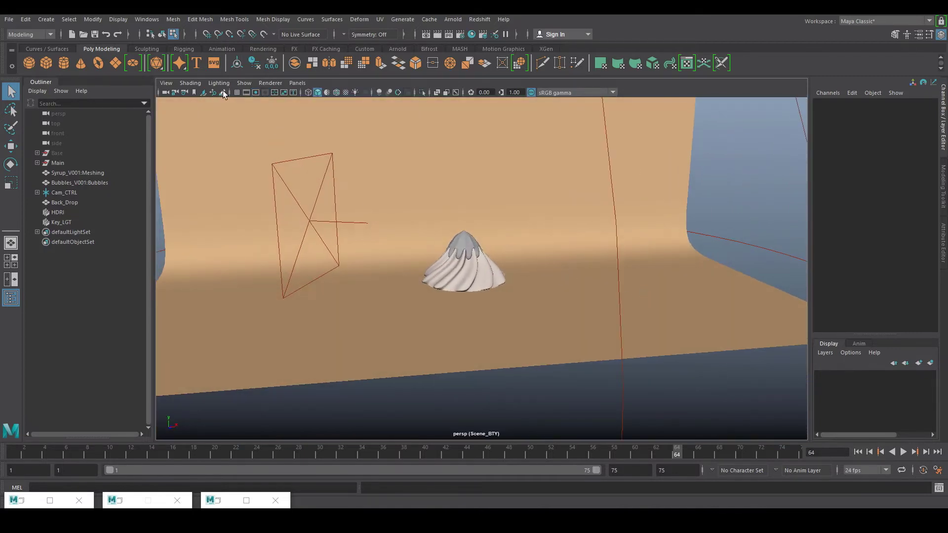
click(236, 92)
click(236, 92)
Step: Select Back_Drop, check its vertices, load its full shape attributes and open Hypershade
alt+drag(434, 170, 488, 173)
click(487, 173)
key(F9)
alt+drag(594, 256, 556, 198)
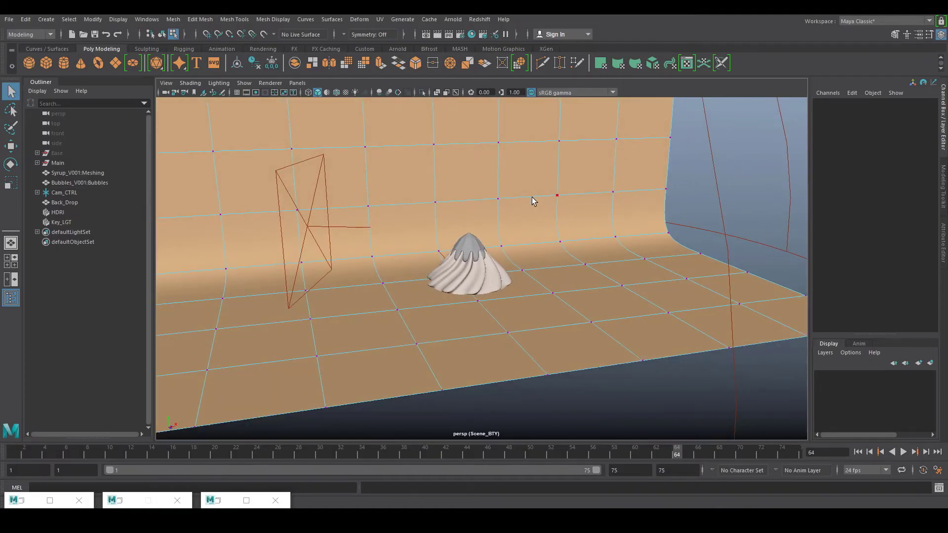
key(F8)
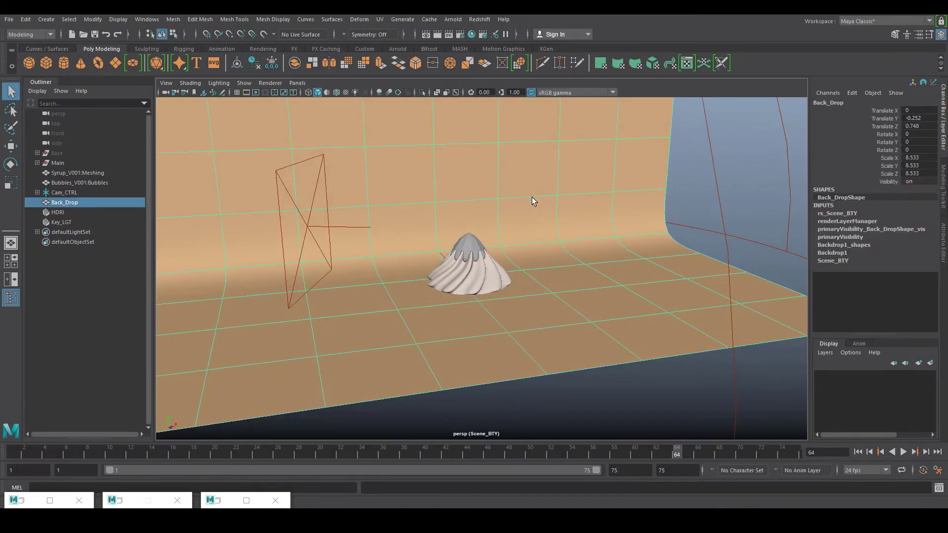
alt+drag(565, 233, 602, 202)
key(ctrl+a)
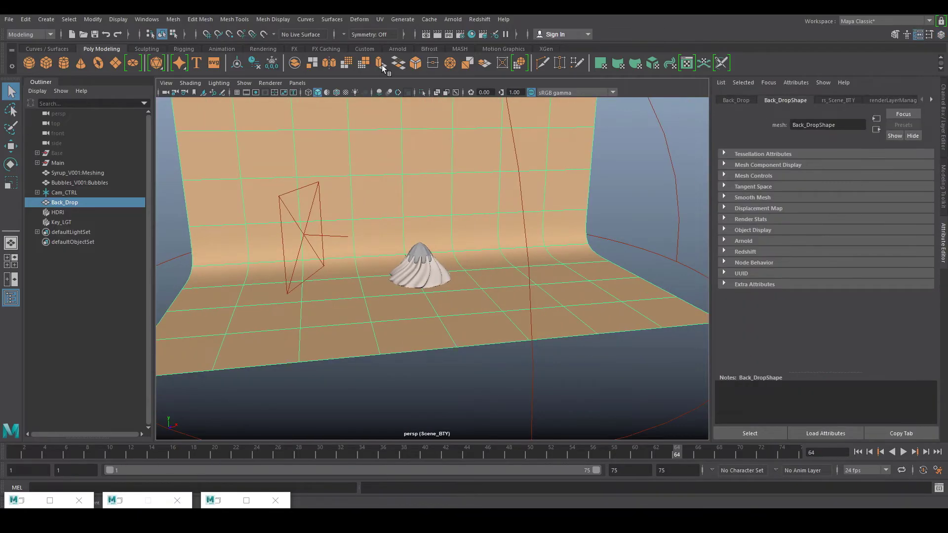
click(472, 34)
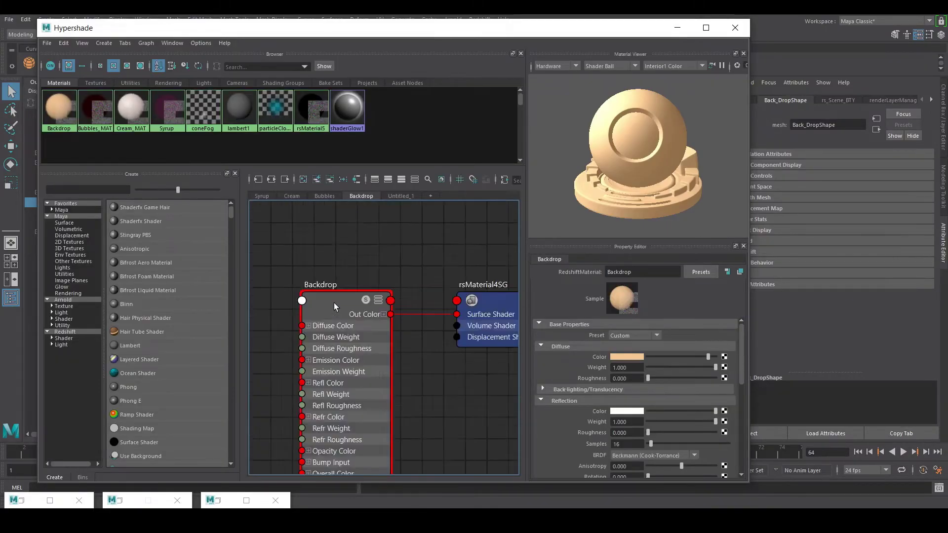
Step: Select the Backdrop material, check its peach diffuse colour, then minimize Hypershade
scroll(333, 303, up, 2)
click(329, 296)
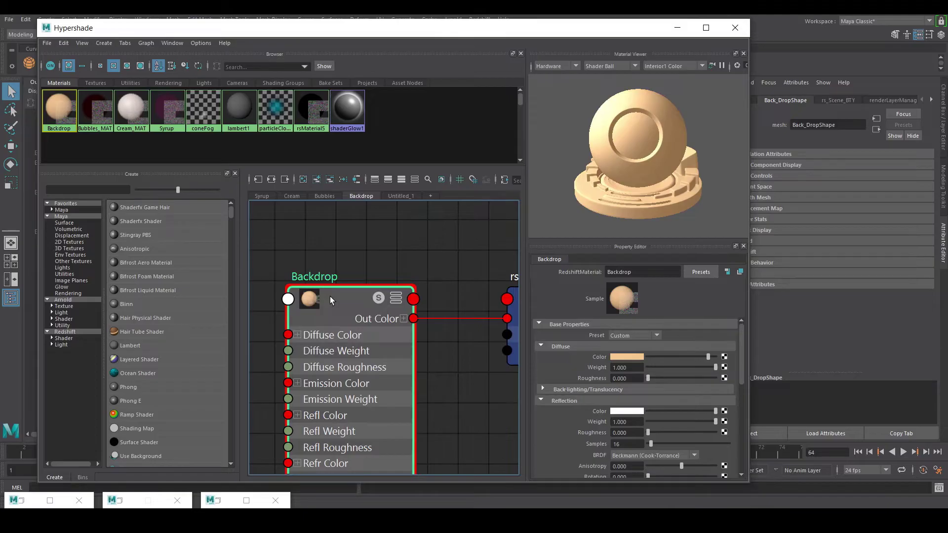
click(620, 357)
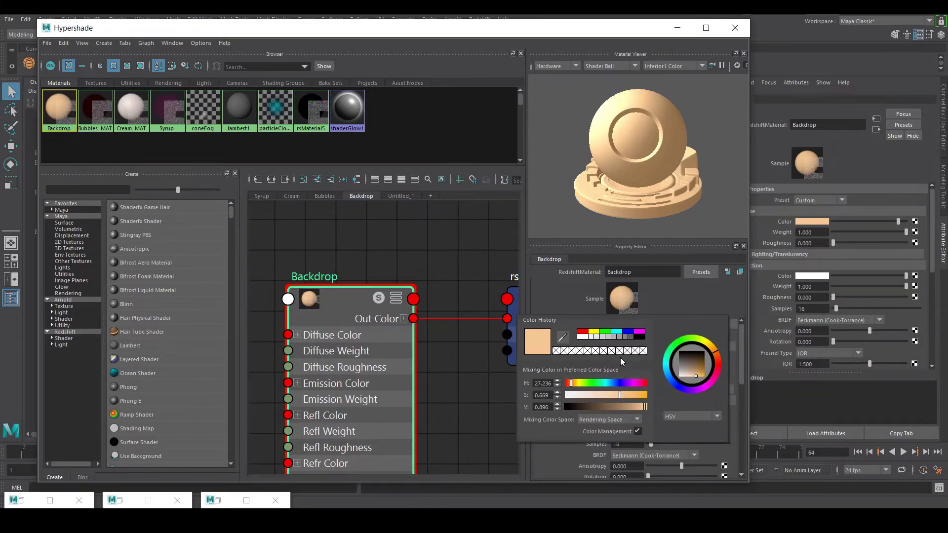
click(677, 33)
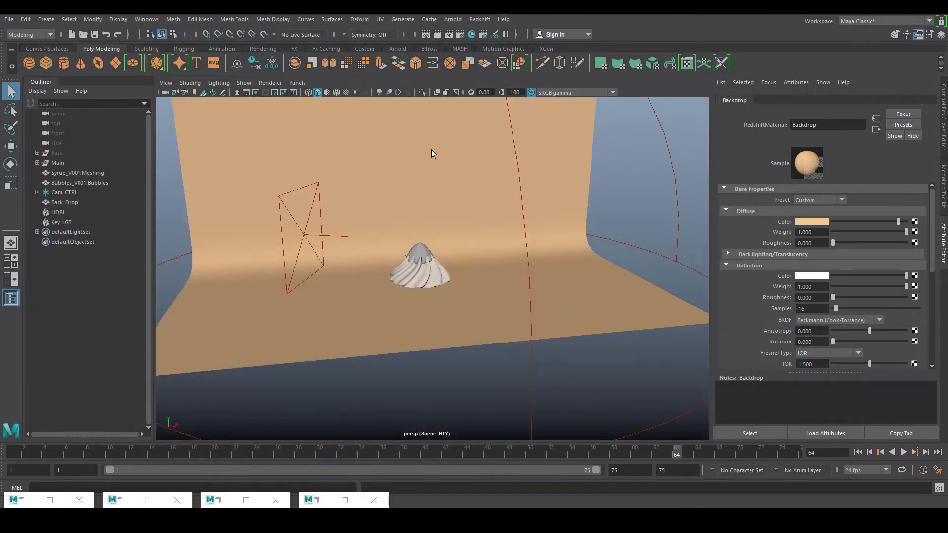
Step: Select the HDRI dome light and Key_LGT, and inspect the key light's texture map
click(526, 238)
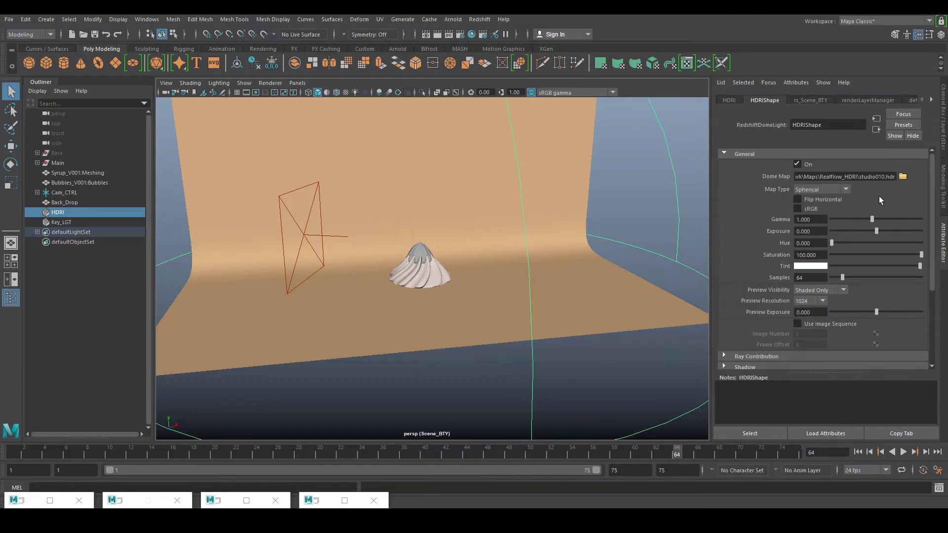
click(61, 222)
alt+drag(423, 229, 321, 218)
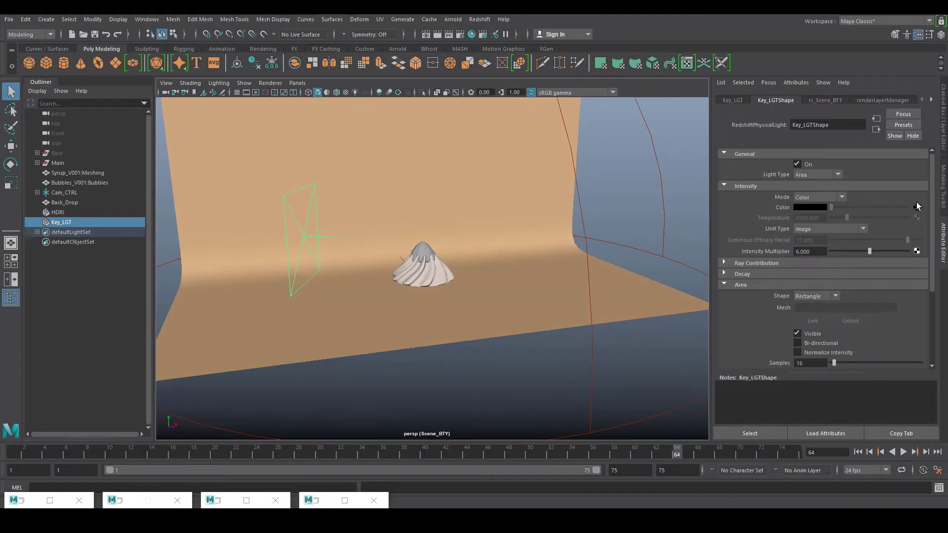
click(916, 207)
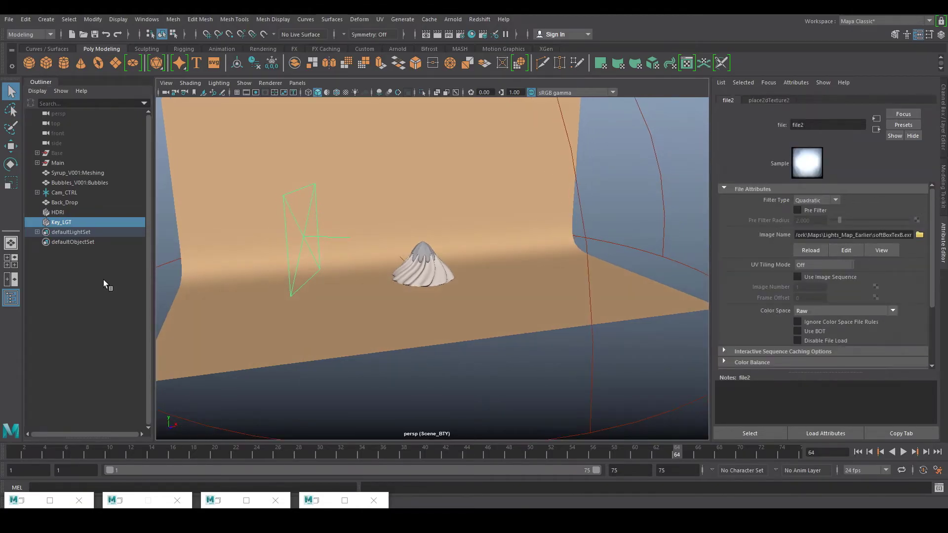
Step: Reselect Key_LGT to review its area light settings (multiplier 6) and dolly in on the cone
click(64, 261)
click(66, 223)
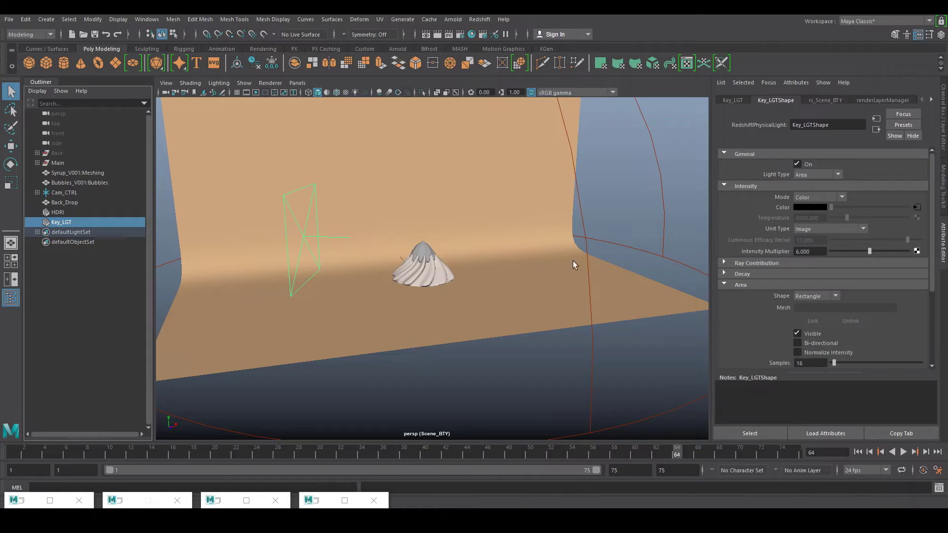
click(92, 275)
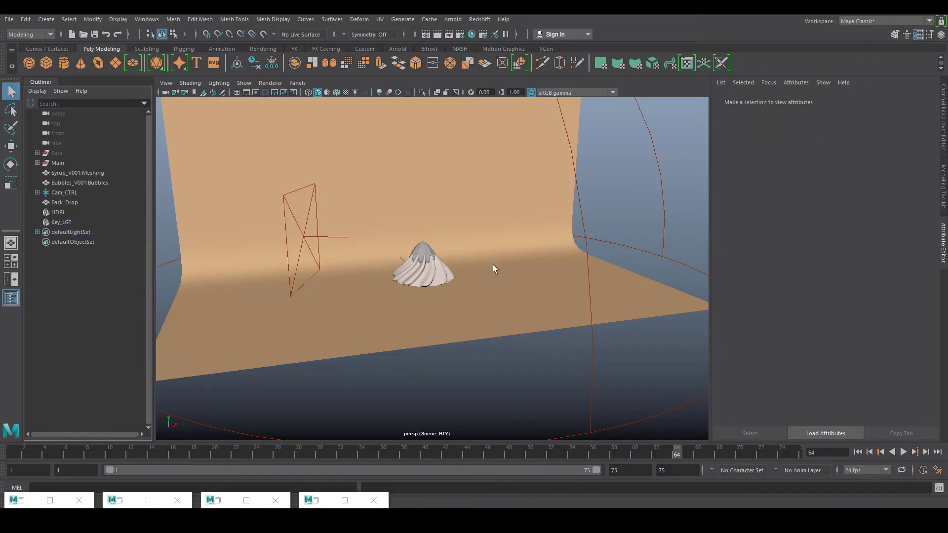
click(310, 237)
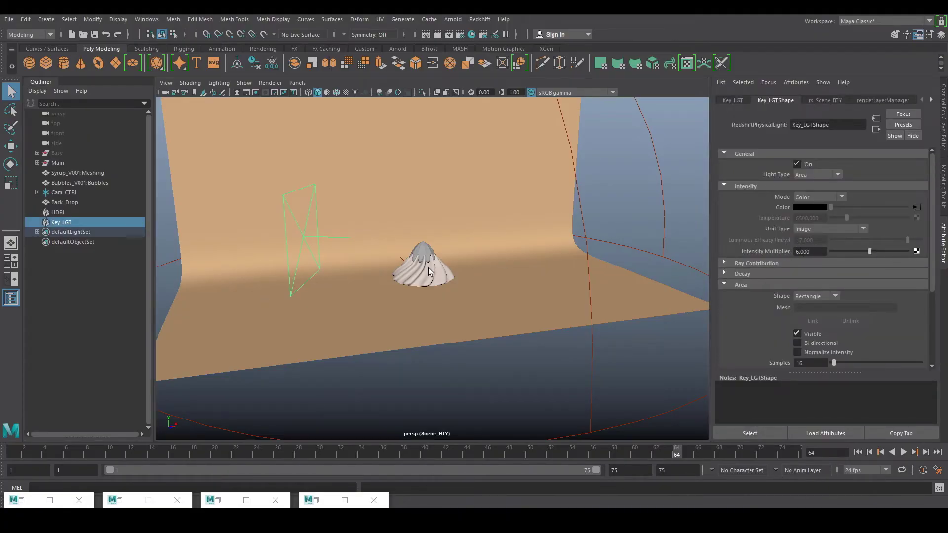
scroll(422, 264, up, 2)
scroll(393, 272, up, 3)
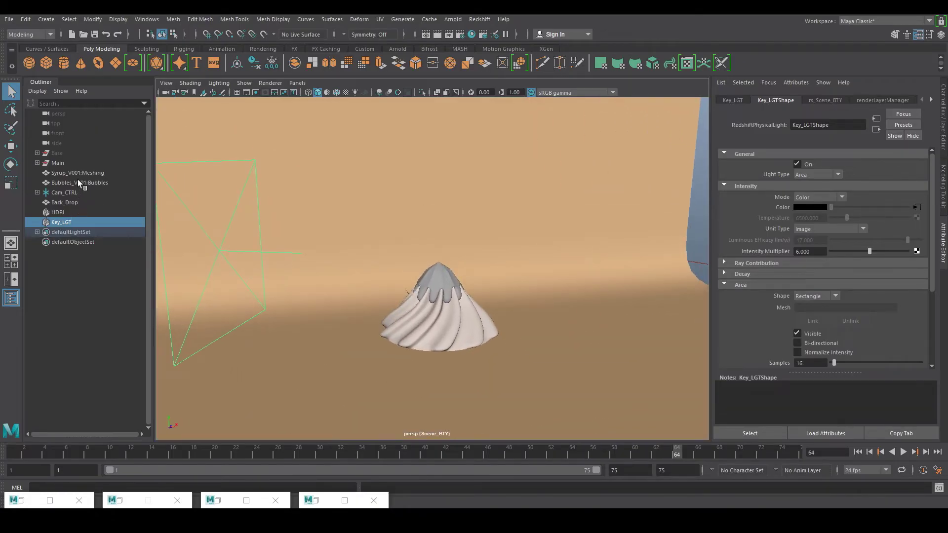
scroll(608, 408, up, 4)
scroll(429, 237, up, 3)
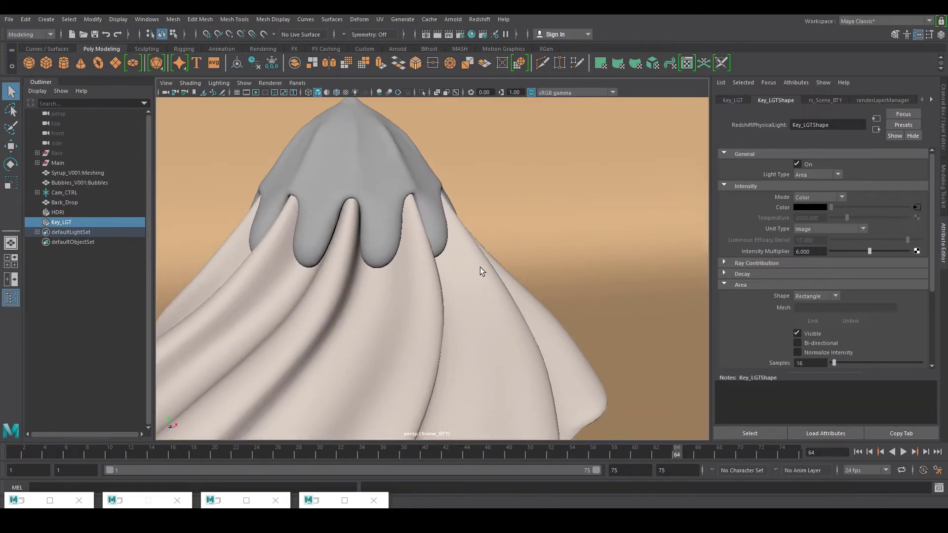
Step: Select the cream cone, restore Hypershade and open the Cream material graph
click(471, 292)
scroll(435, 248, down, 2)
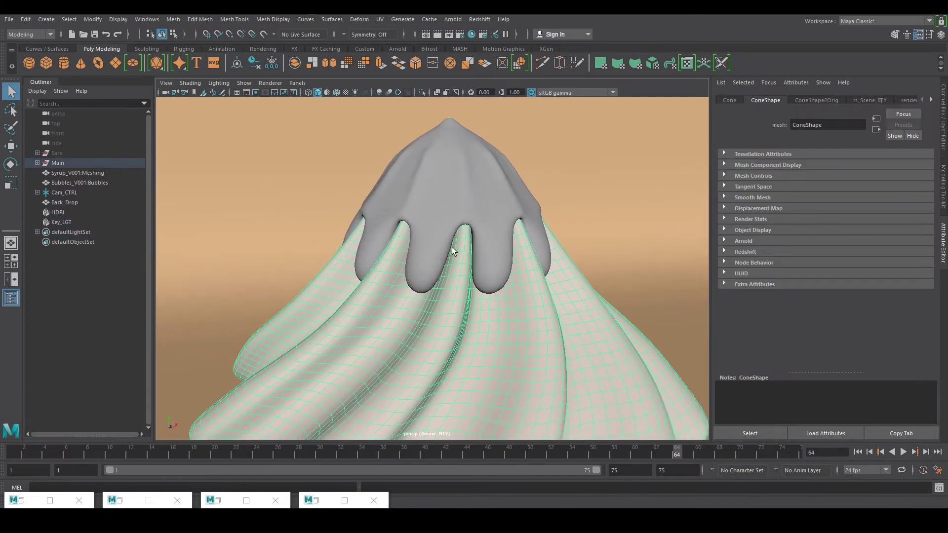
scroll(481, 319, up, 6)
click(330, 494)
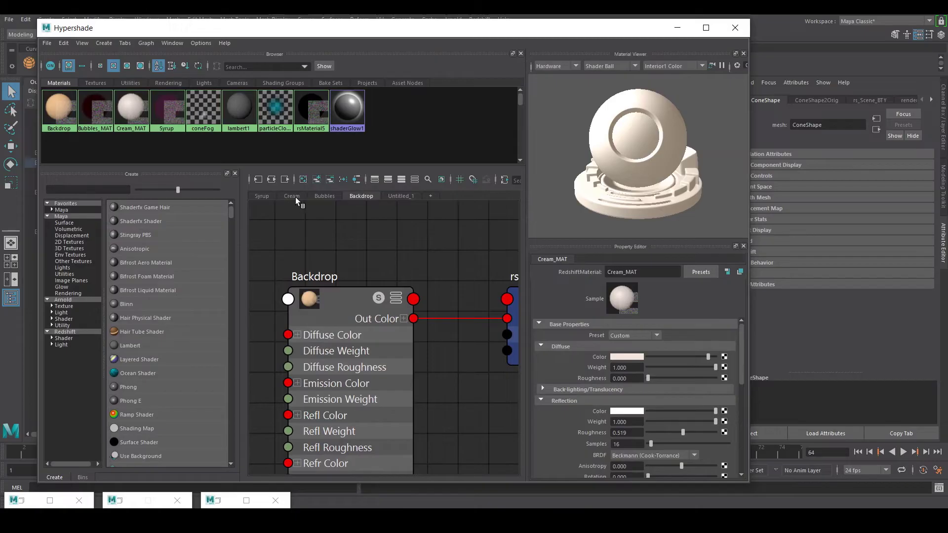
click(293, 196)
scroll(345, 340, down, 2)
scroll(306, 345, up, 1)
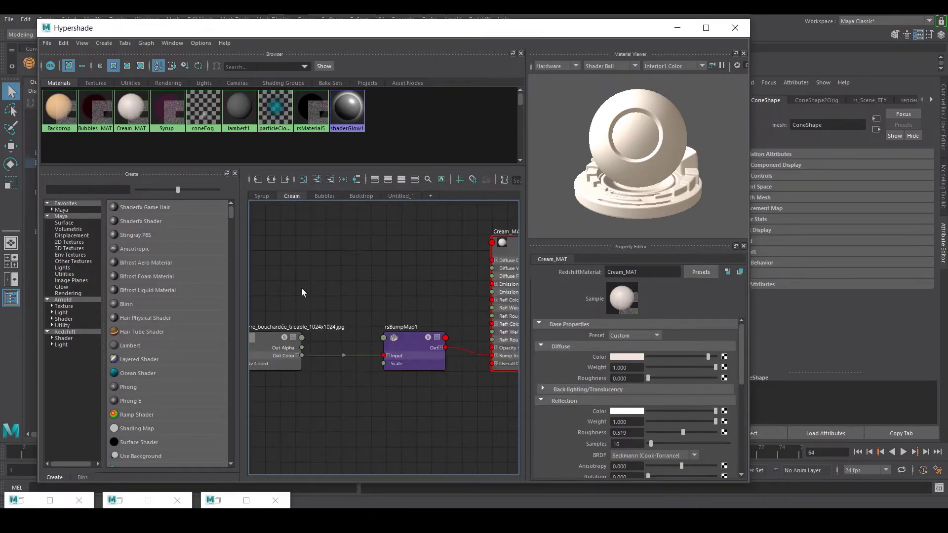
Step: Inspect the cream's file1 texture, rsBumpMap1 and Cream_MAT diffuse colour
alt+middle_drag(302, 291, 386, 268)
click(350, 320)
alt+middle_drag(445, 258, 363, 262)
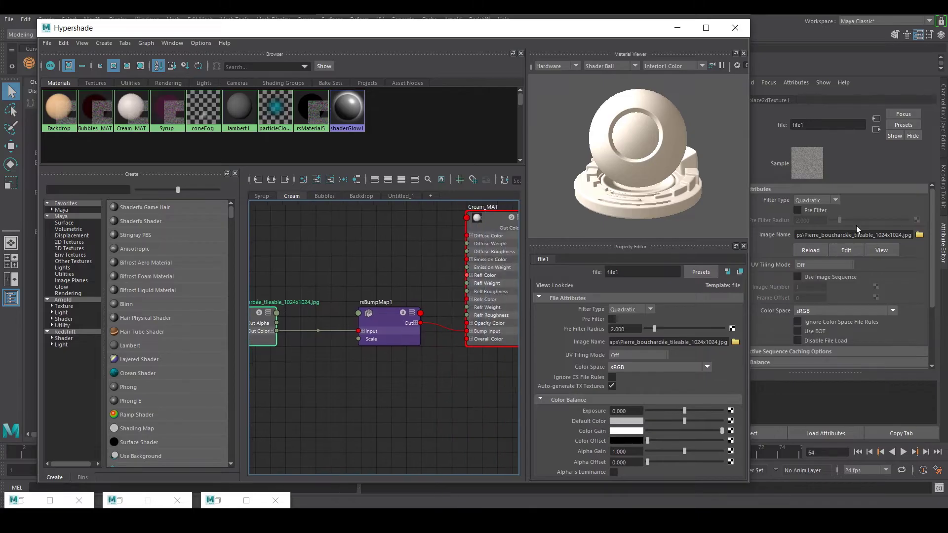
click(383, 320)
click(489, 222)
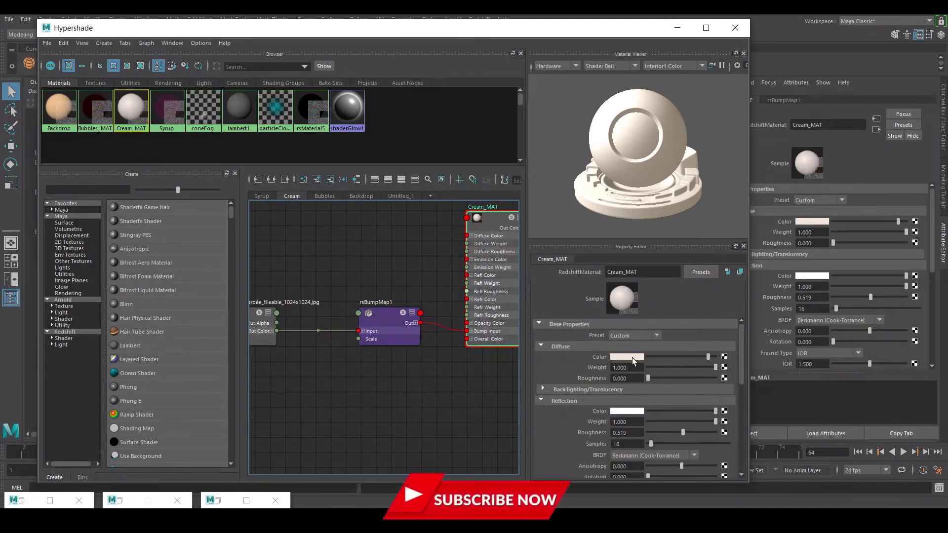
click(632, 358)
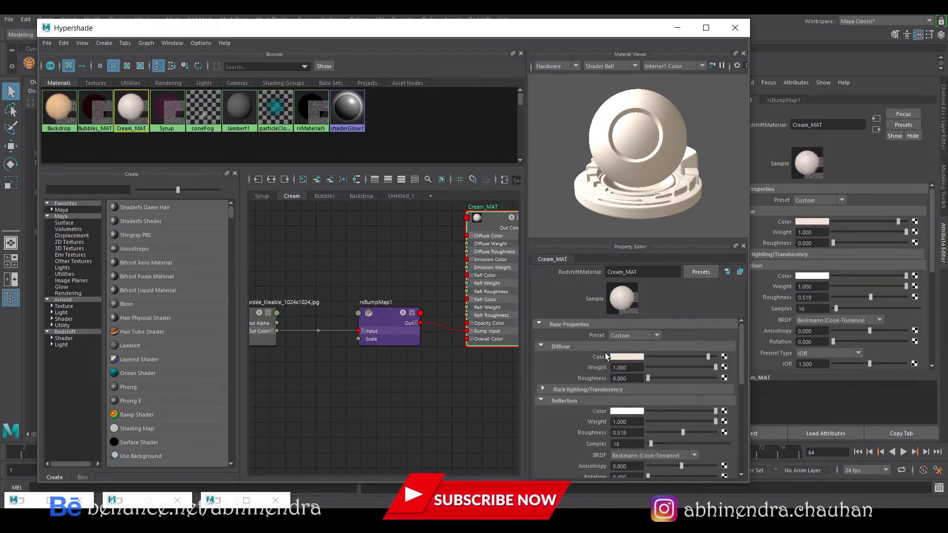
Step: Expand Cream_MAT's sub-surface and multiple scattering settings
scroll(599, 354, down, 4)
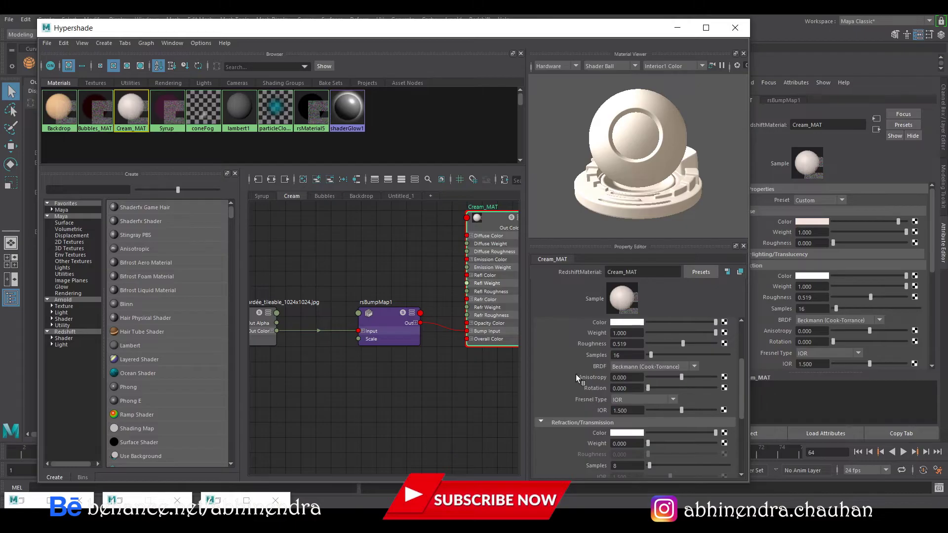
scroll(576, 374, up, 2)
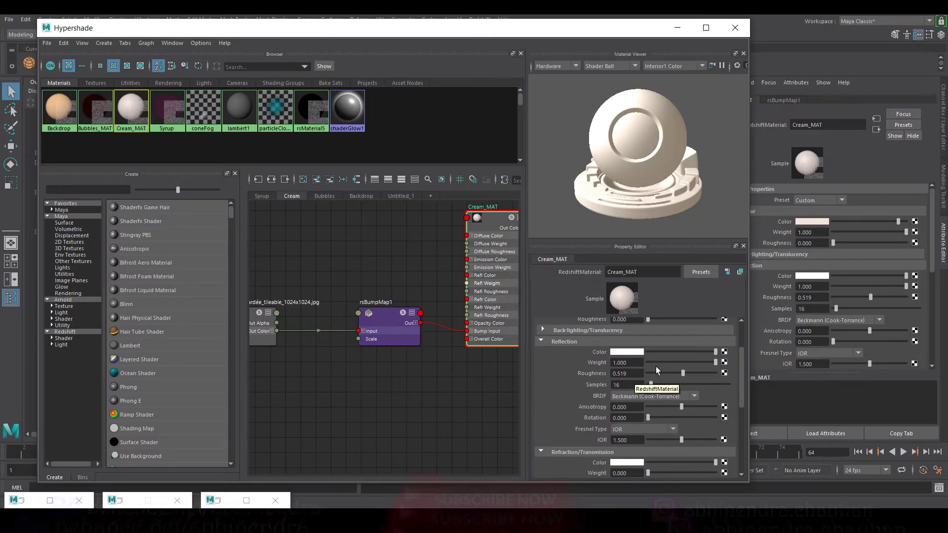
scroll(578, 385, down, 5)
click(577, 432)
scroll(570, 404, down, 4)
click(558, 433)
scroll(564, 420, down, 4)
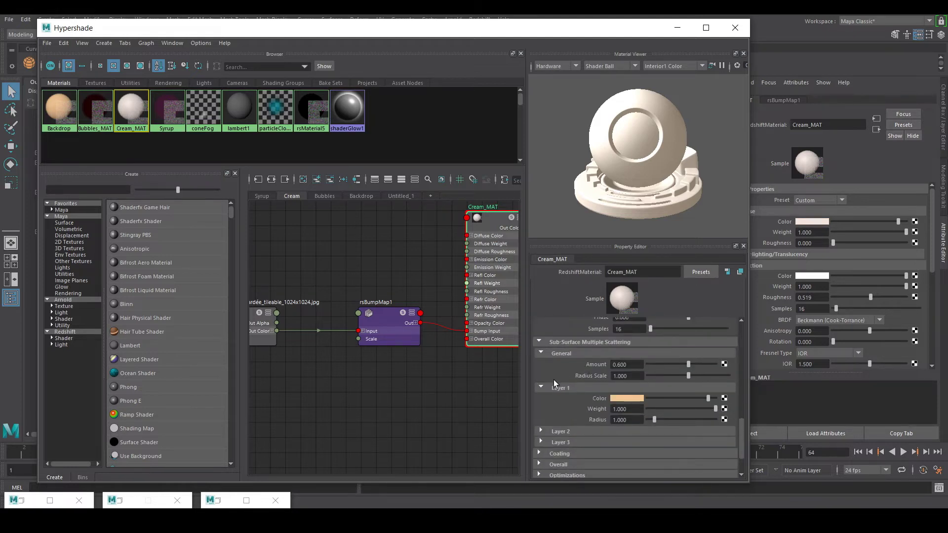
Step: Review the cream's scattering Layer 2 and Layer 3 settings
click(563, 431)
scroll(567, 415, down, 3)
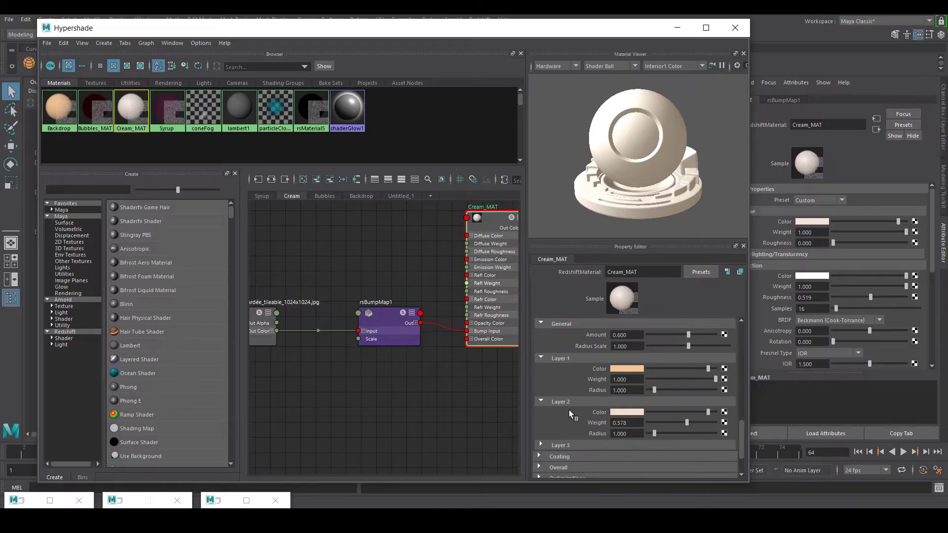
click(563, 416)
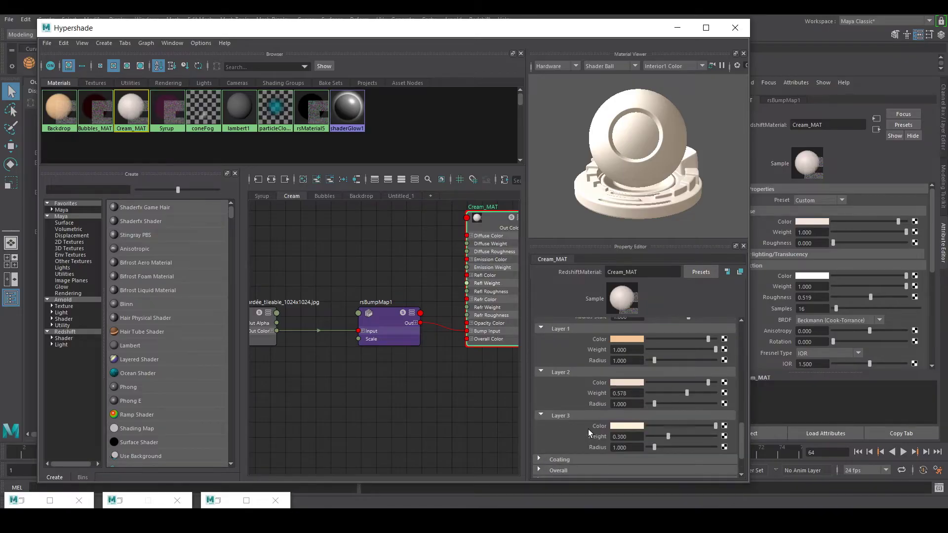
scroll(582, 409, up, 4)
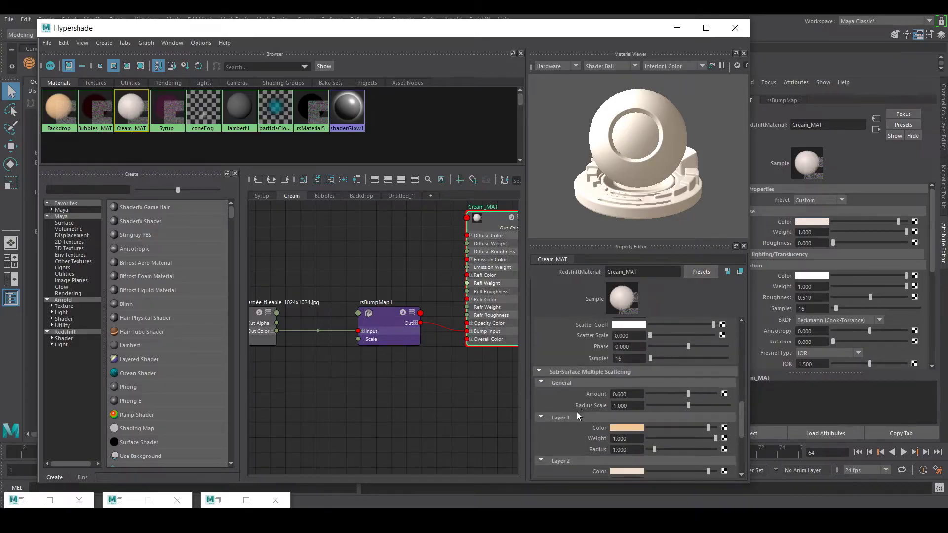
scroll(575, 410, up, 3)
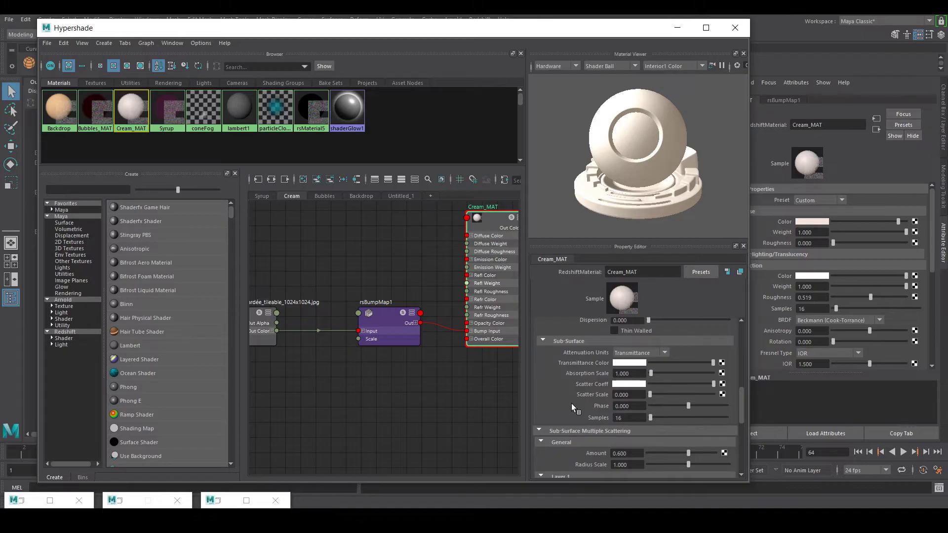
scroll(570, 404, down, 2)
scroll(381, 269, down, 3)
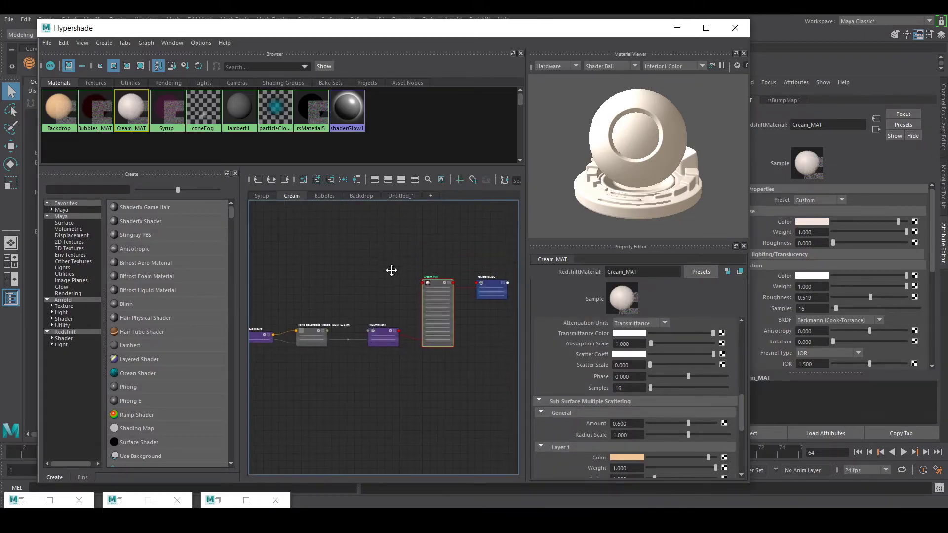
scroll(389, 271, up, 5)
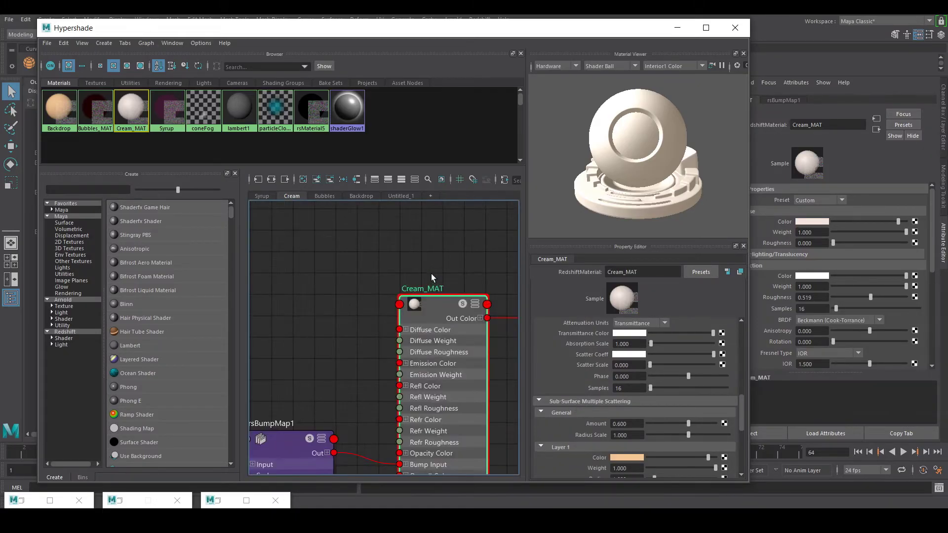
Step: Briefly hide Hypershade to view the cone, then open the Bubbles material graph
click(678, 27)
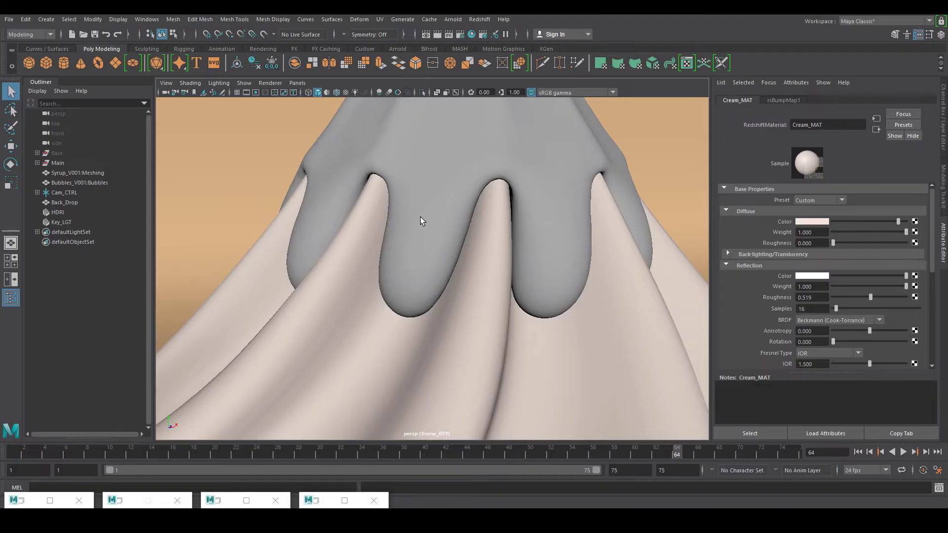
click(312, 500)
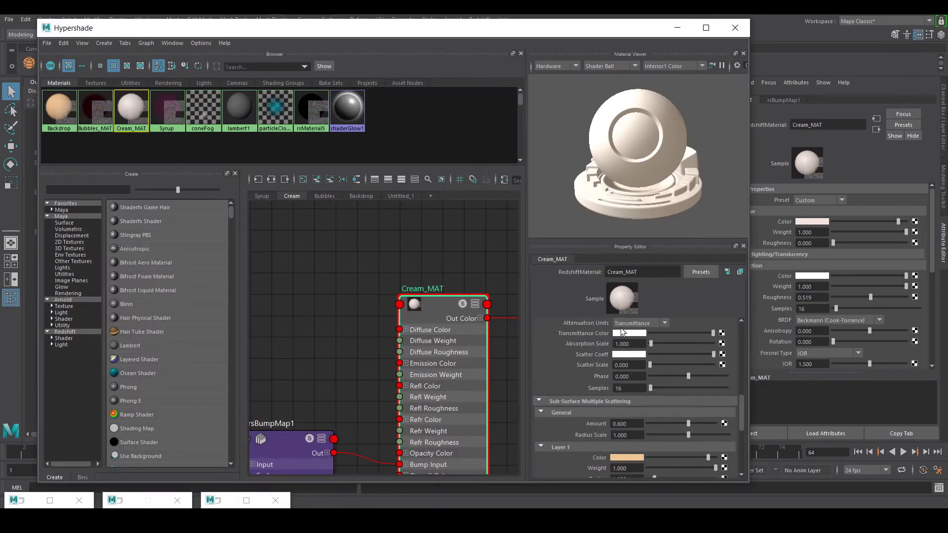
click(330, 196)
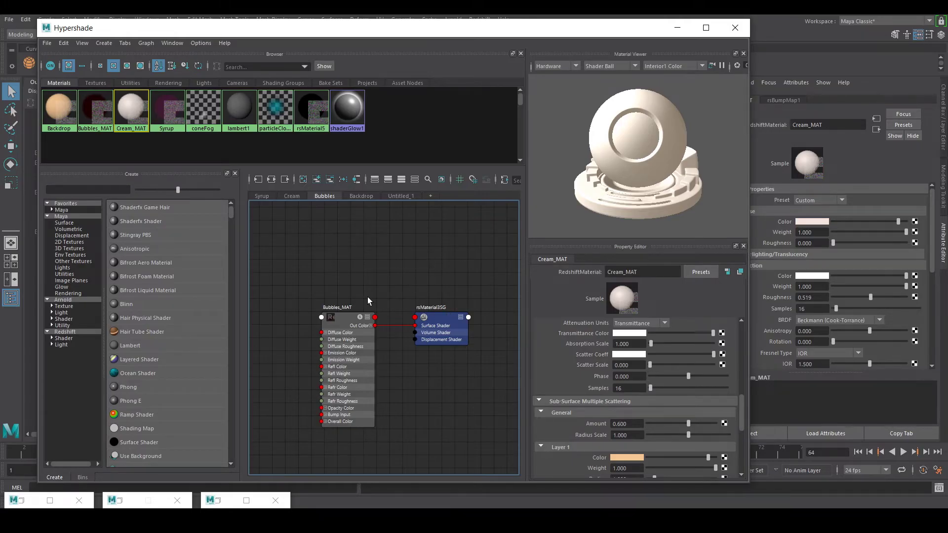
Step: Select the Bubbles_MAT node in the graph and scroll through its Sub-Surface settings
alt+middle_drag(369, 288, 393, 233)
click(374, 278)
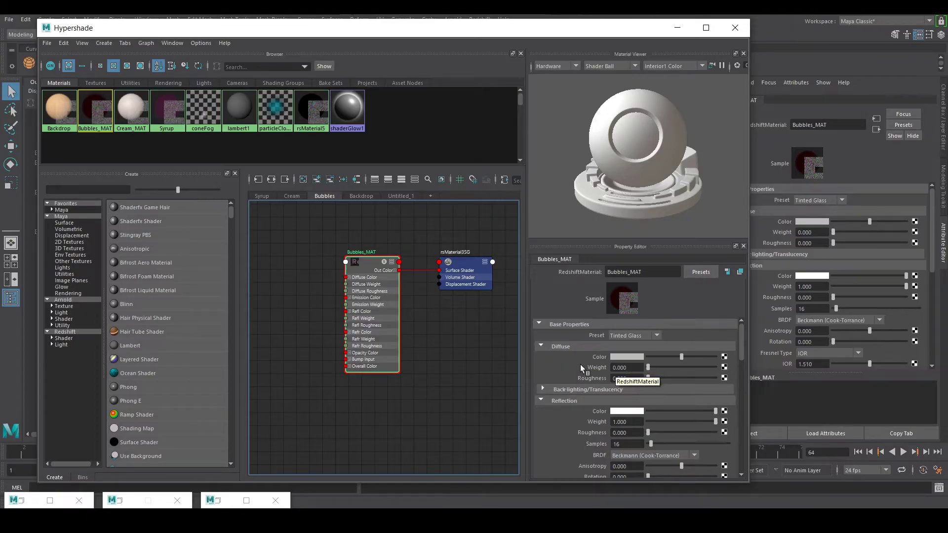
scroll(583, 369, down, 3)
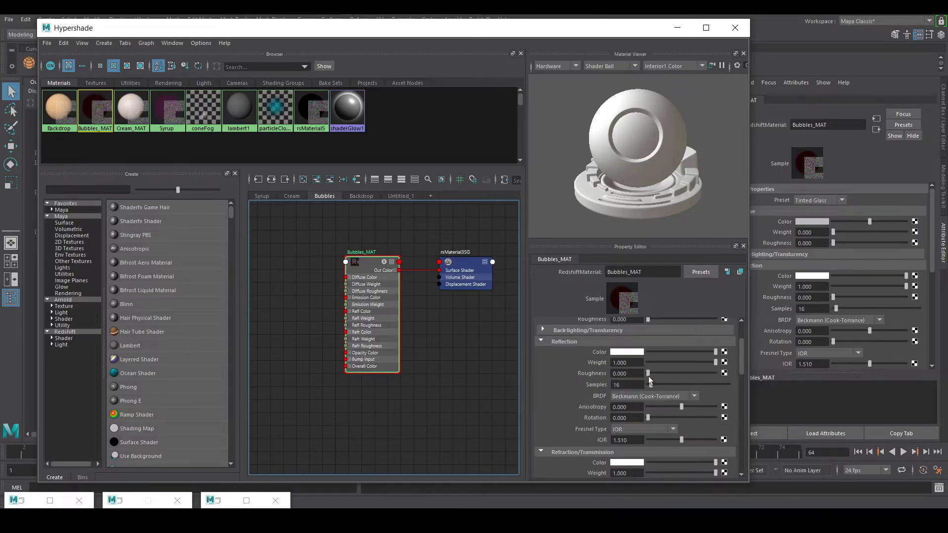
scroll(595, 381, down, 2)
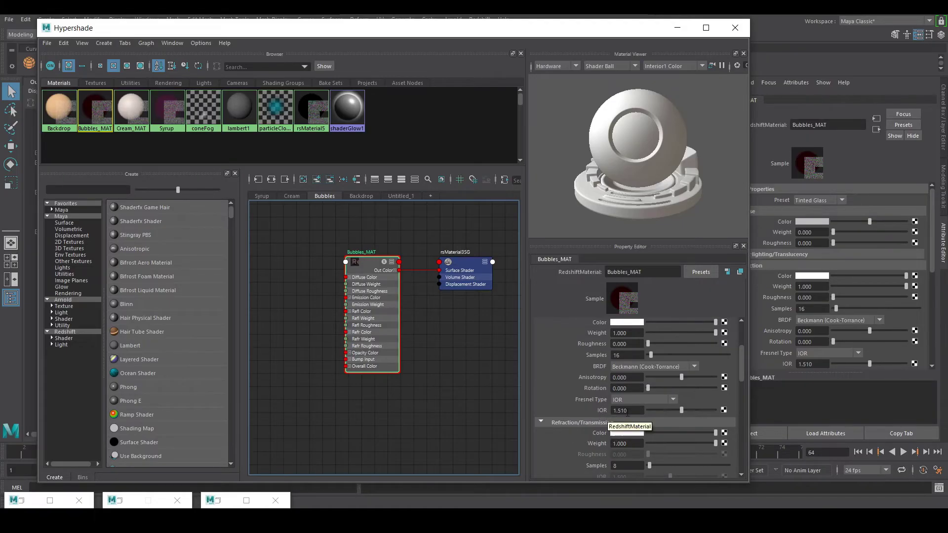
scroll(608, 430, down, 4)
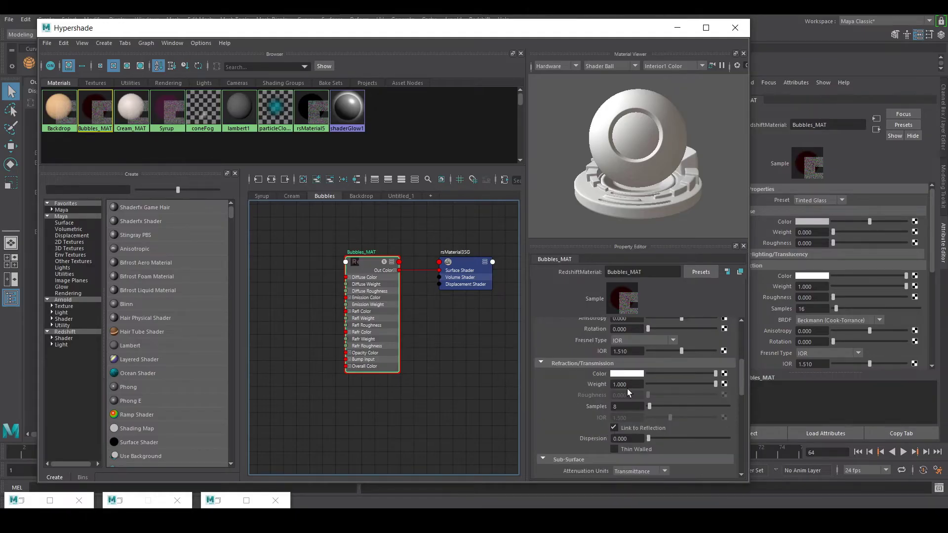
scroll(656, 387, down, 4)
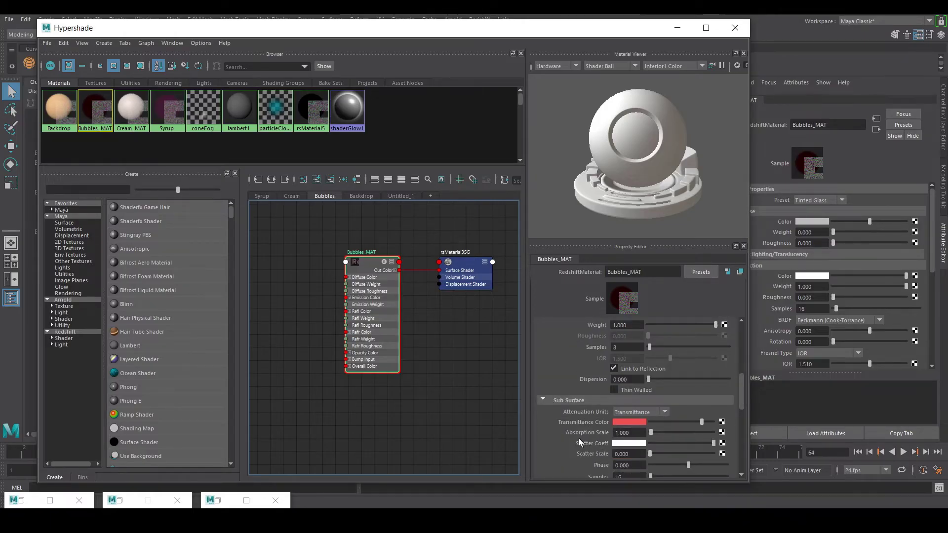
scroll(598, 441, down, 4)
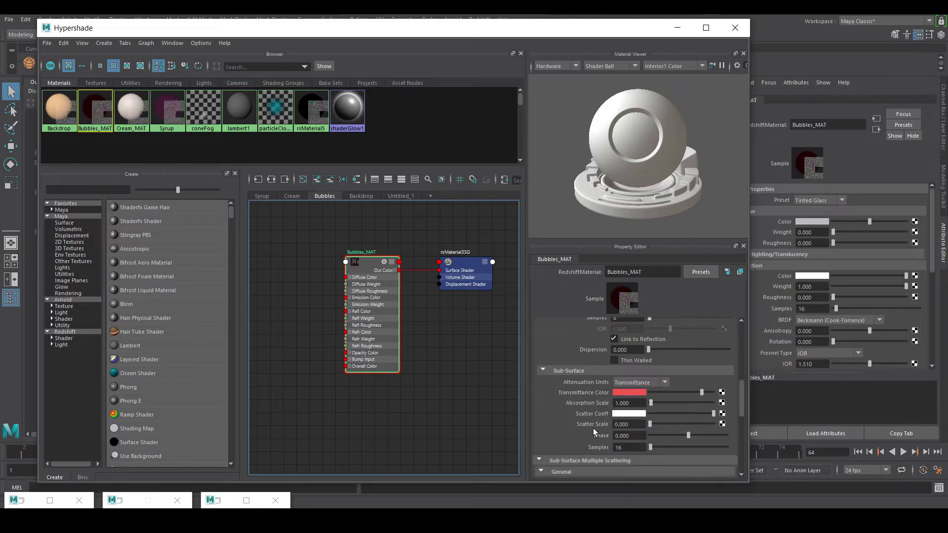
scroll(598, 404, down, 2)
scroll(599, 403, down, 2)
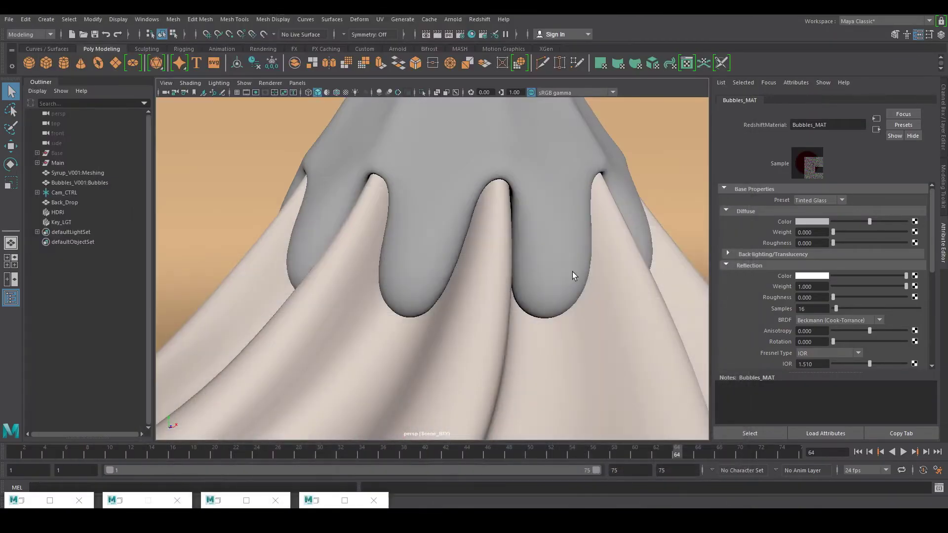
Step: Restore the Hypershade and select the Syrup material in its node graph
click(588, 152)
double_click(326, 500)
click(262, 197)
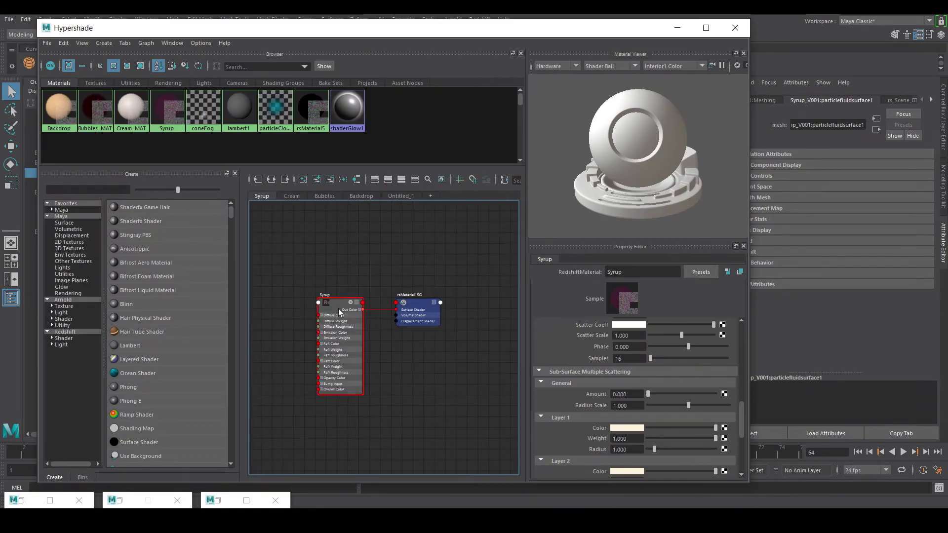
click(336, 303)
Step: Review Syrup's sub-surface settings, keeping Transmittance attenuation units, and check the Scatter Coeff colour
scroll(578, 398, up, 4)
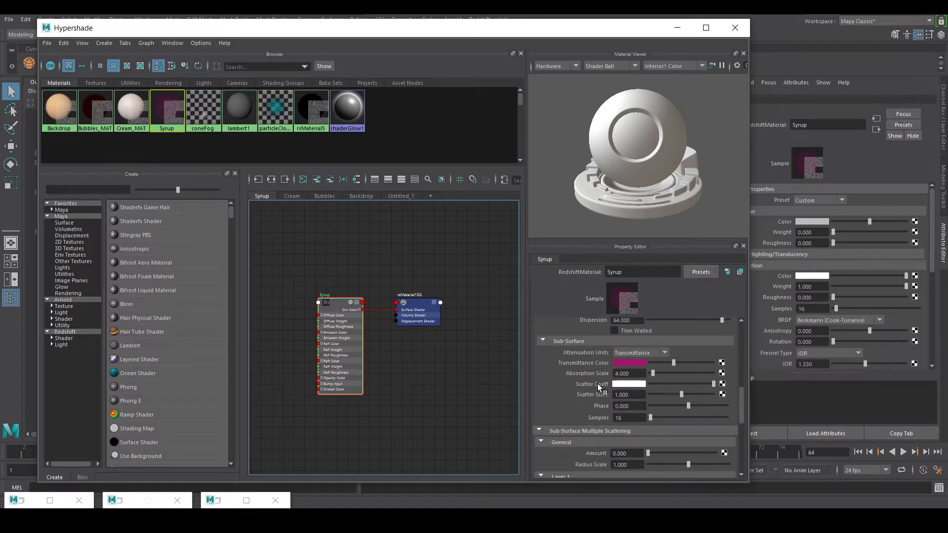
scroll(586, 384, up, 6)
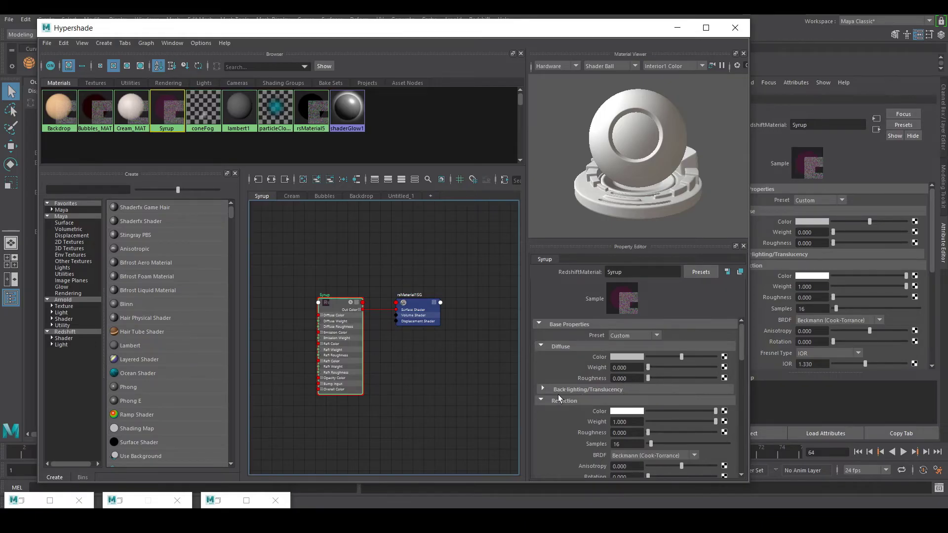
scroll(641, 402, down, 1)
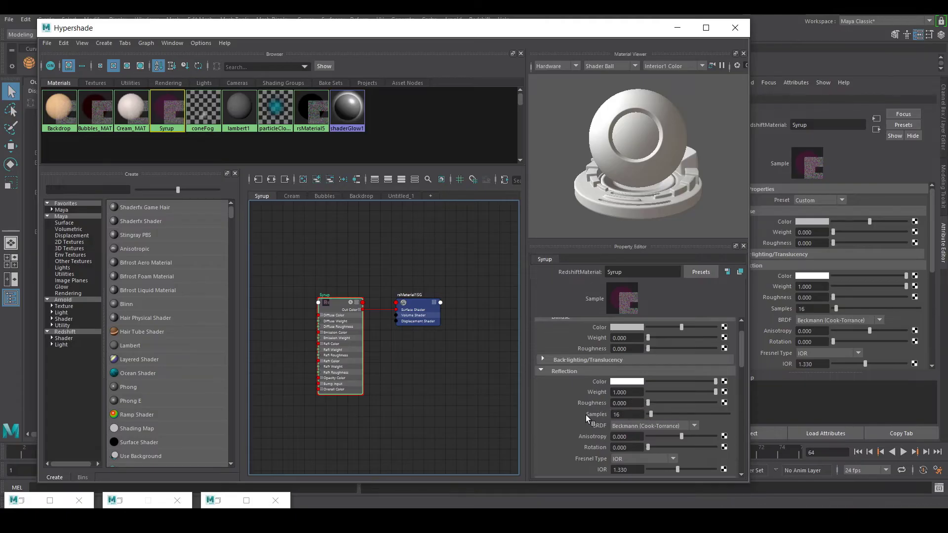
scroll(585, 416, down, 1)
scroll(576, 417, down, 2)
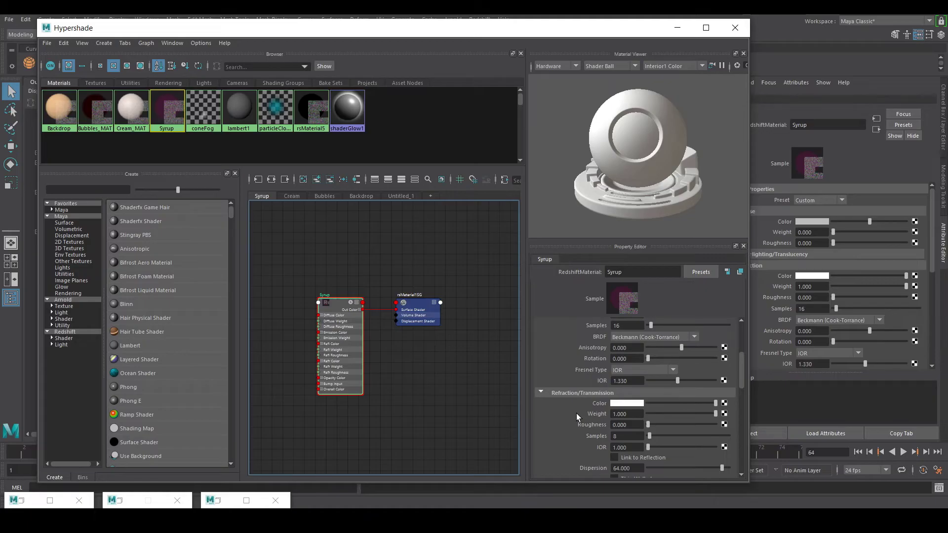
scroll(576, 416, down, 1)
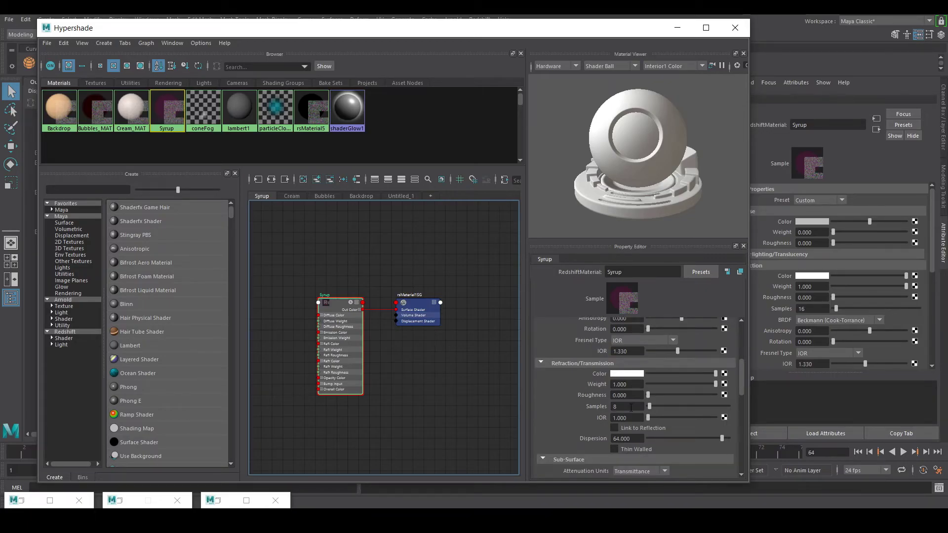
scroll(583, 414, down, 1)
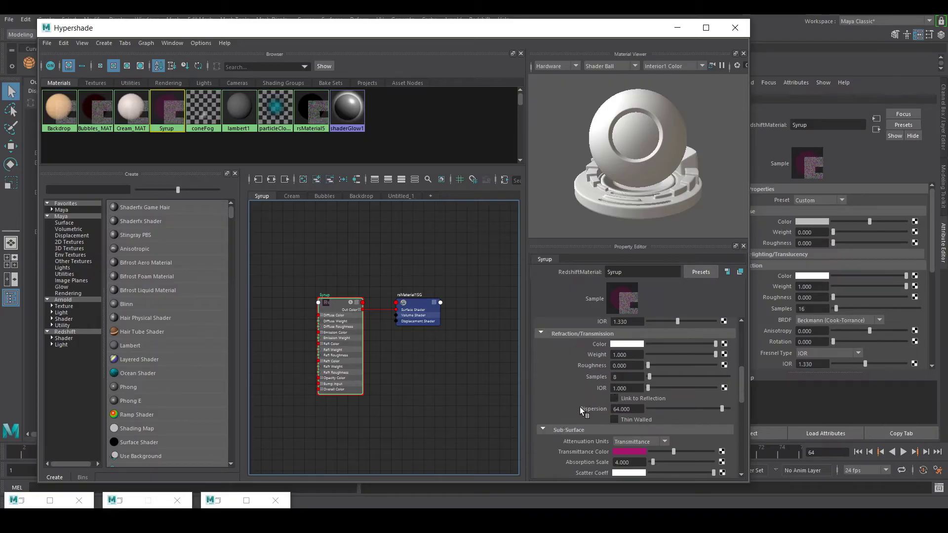
scroll(579, 424, down, 2)
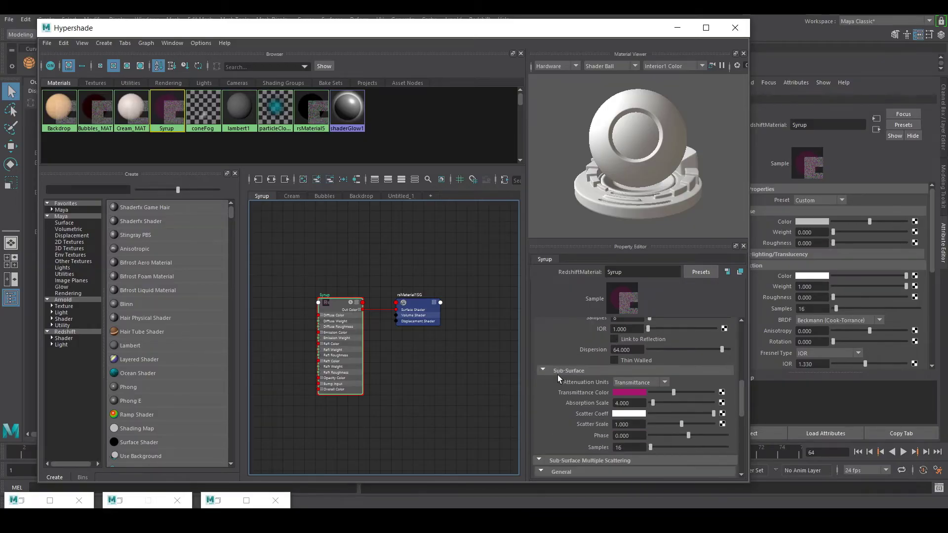
click(639, 383)
click(639, 388)
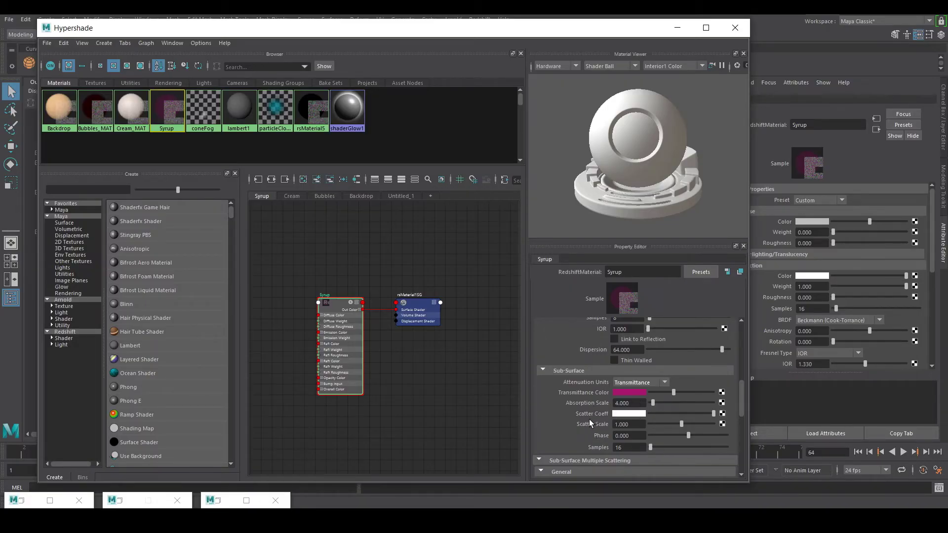
click(632, 415)
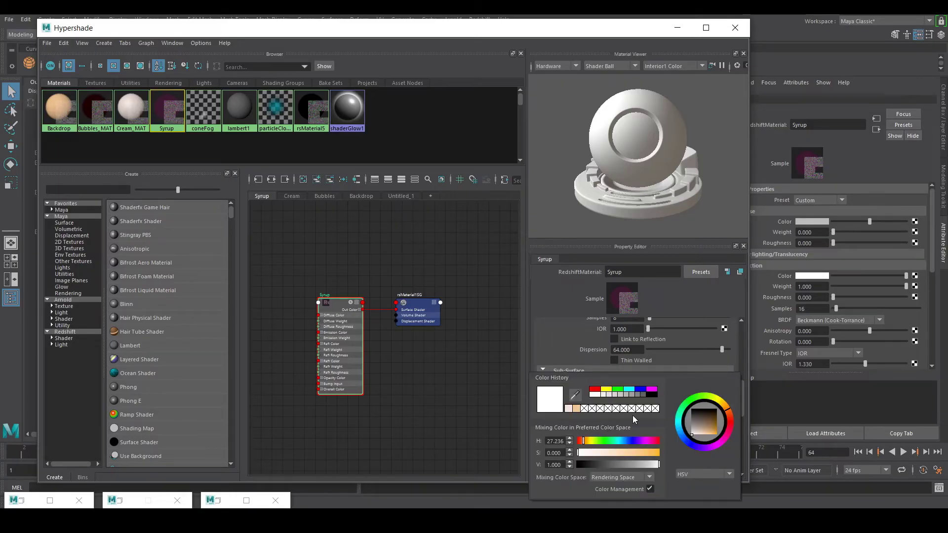
Step: Close the Hypershade and look through Main_Cam in the viewport
click(744, 32)
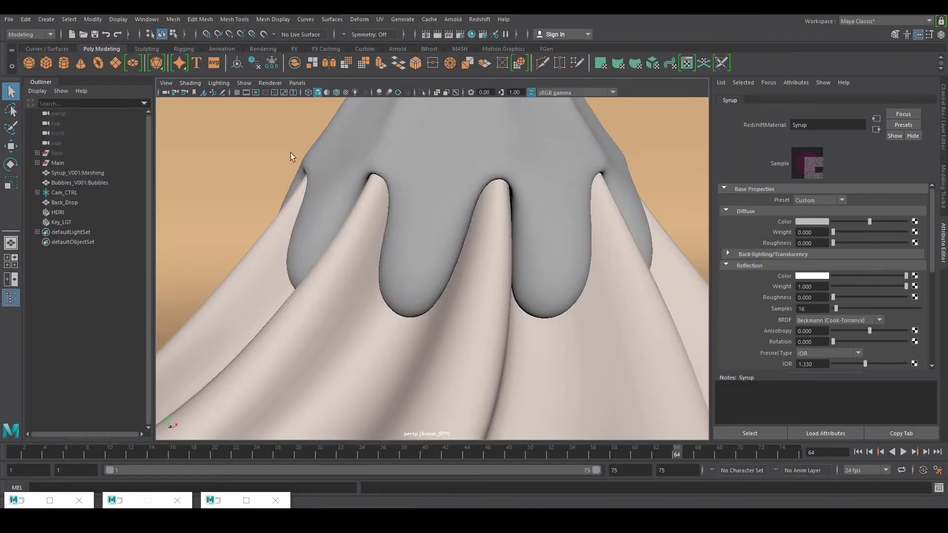
click(297, 83)
mouse_move(320, 95)
click(426, 96)
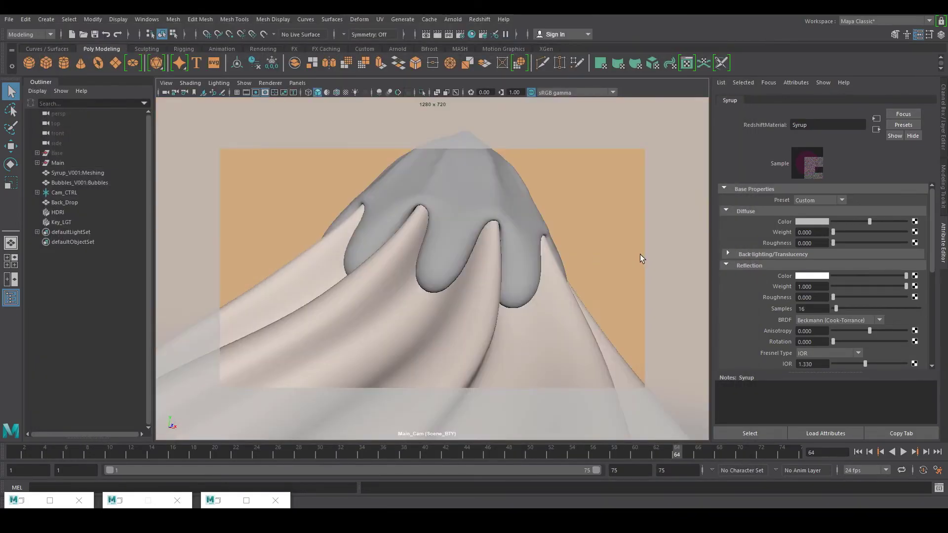
Step: Restore the Redshift Render View and zoom in on the syrup drip over the cream
click(215, 503)
scroll(472, 196, up, 3)
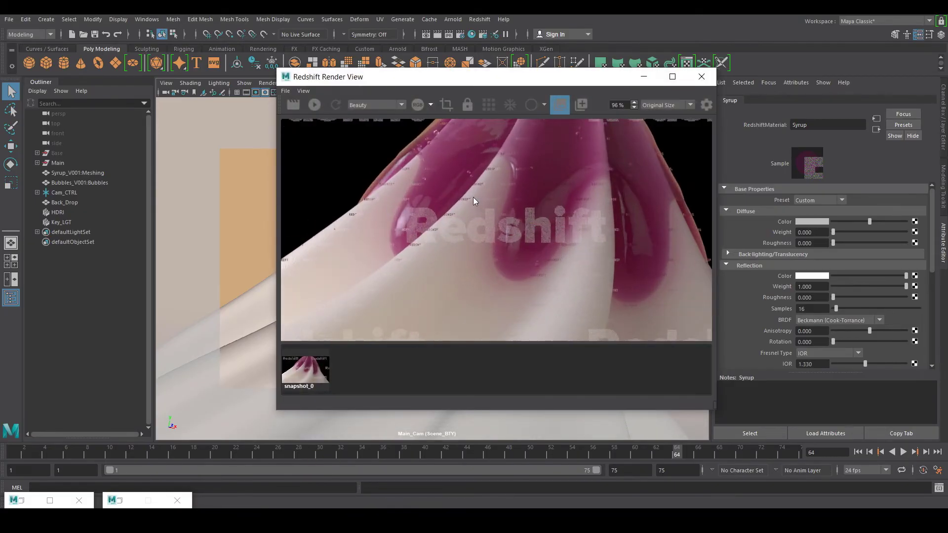
scroll(579, 176, up, 3)
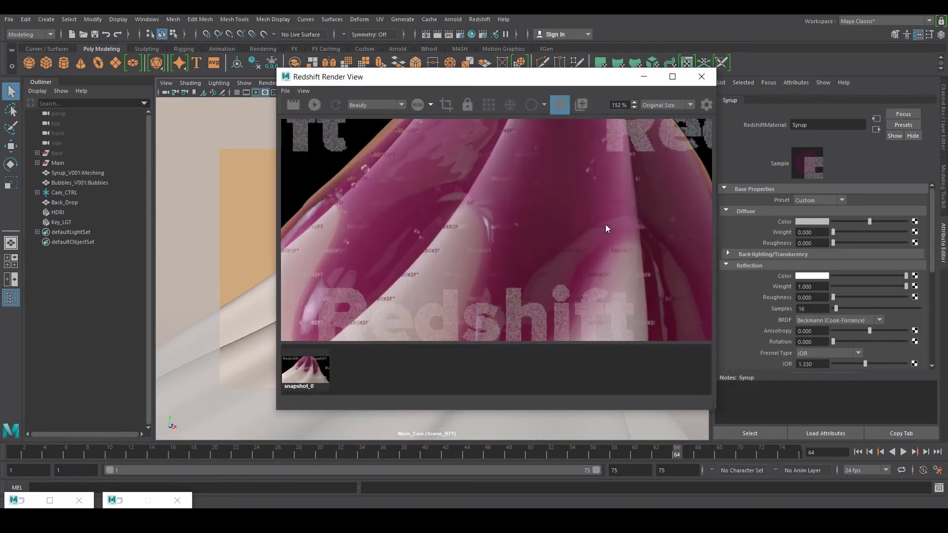
middle_drag(499, 158, 596, 163)
scroll(629, 175, up, 1)
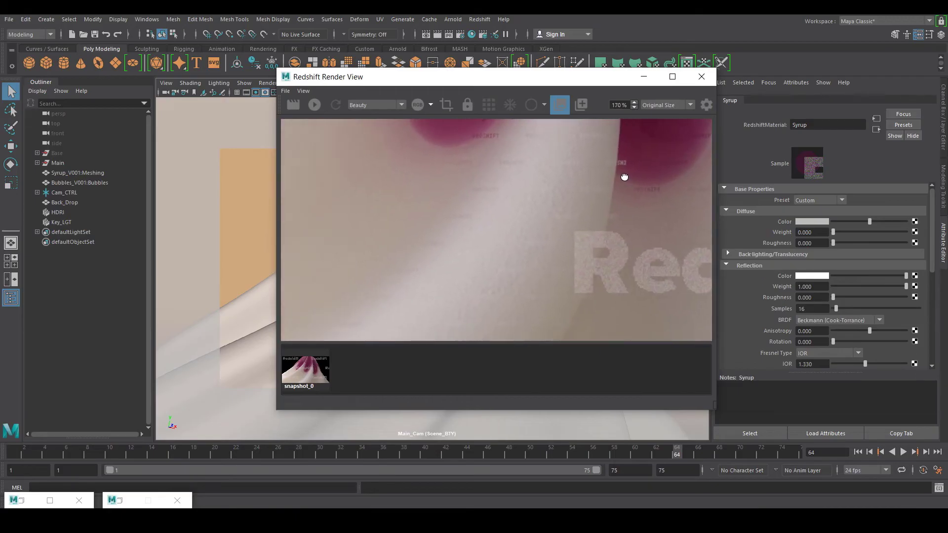
middle_drag(526, 271, 543, 228)
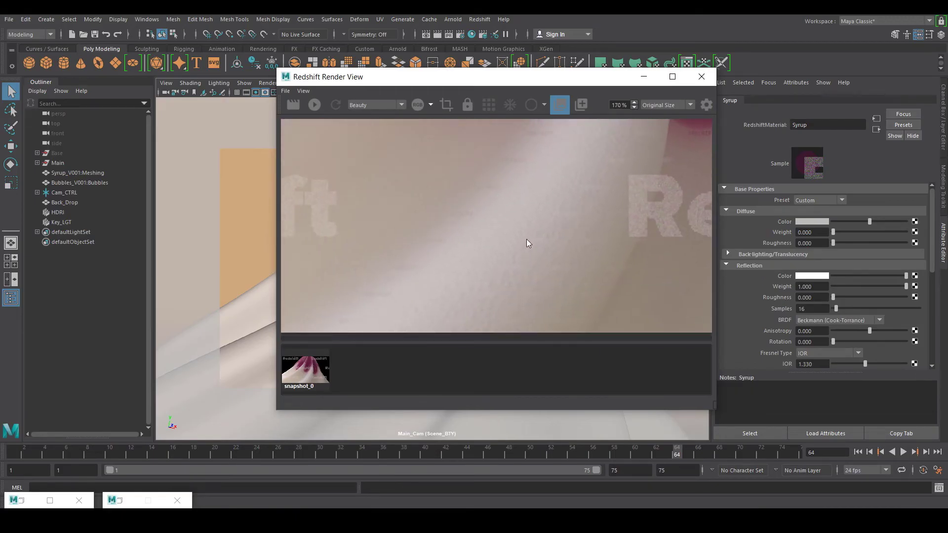
middle_drag(579, 191, 588, 205)
middle_drag(544, 232, 548, 219)
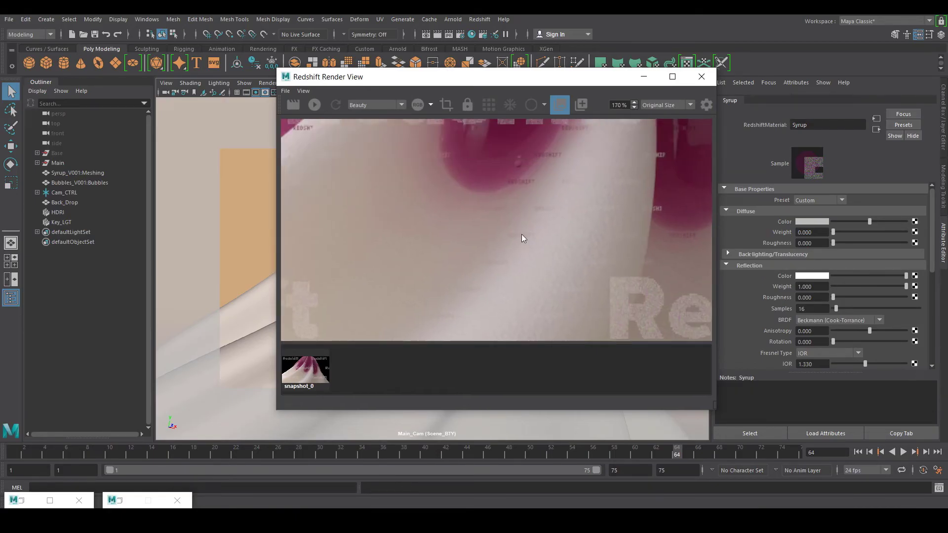
Step: Enlarge the render preview and inspect it, then compare with the syrup reference image
click(672, 77)
middle_drag(461, 248, 546, 237)
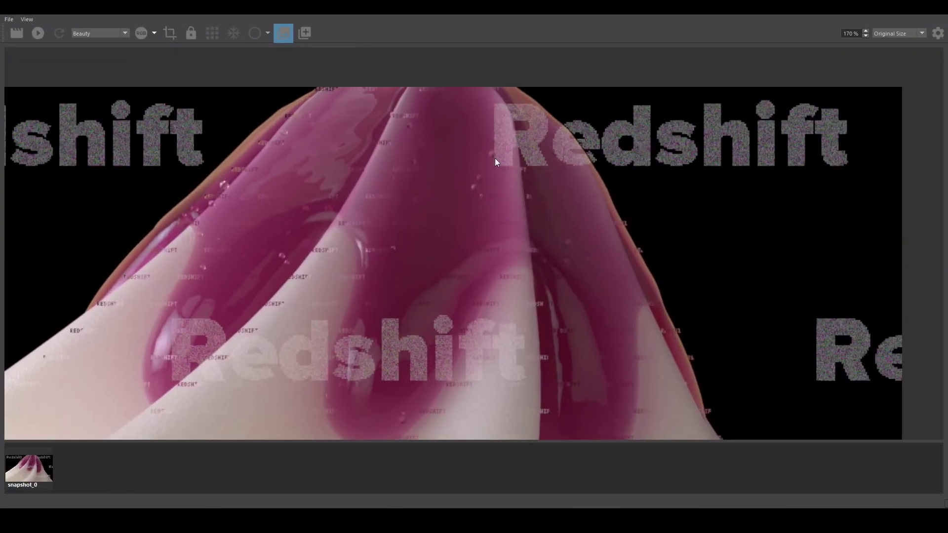
middle_drag(501, 327, 527, 161)
scroll(516, 196, down, 3)
scroll(516, 200, up, 2)
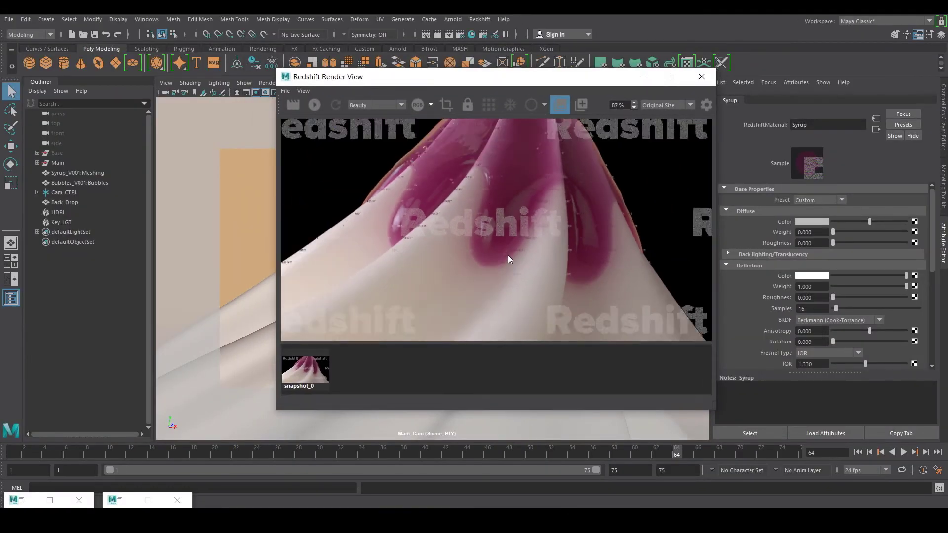
scroll(508, 256, down, 2)
middle_drag(500, 267, 561, 237)
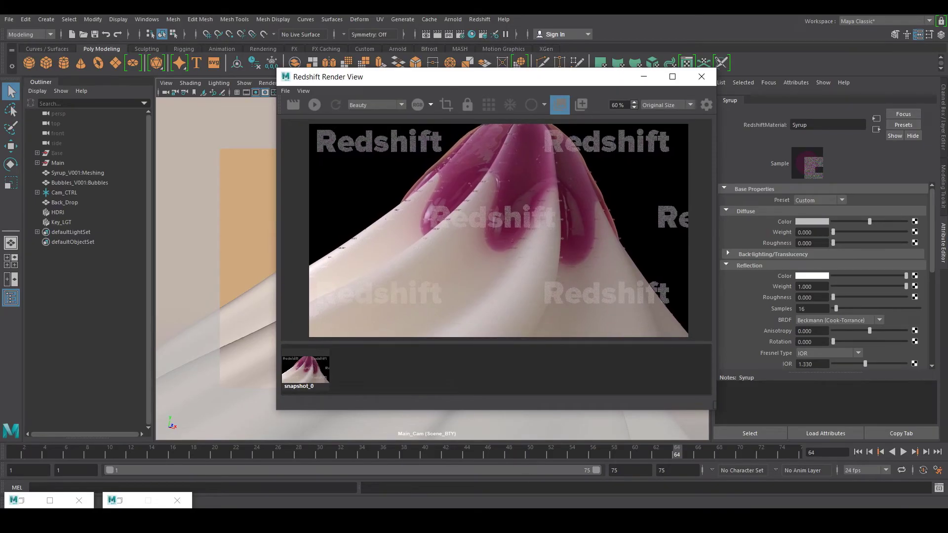
key(alt+Tab)
Step: Open Render Settings and review the sampling (Min 64, Max 512), AOV and GI tabs
click(461, 34)
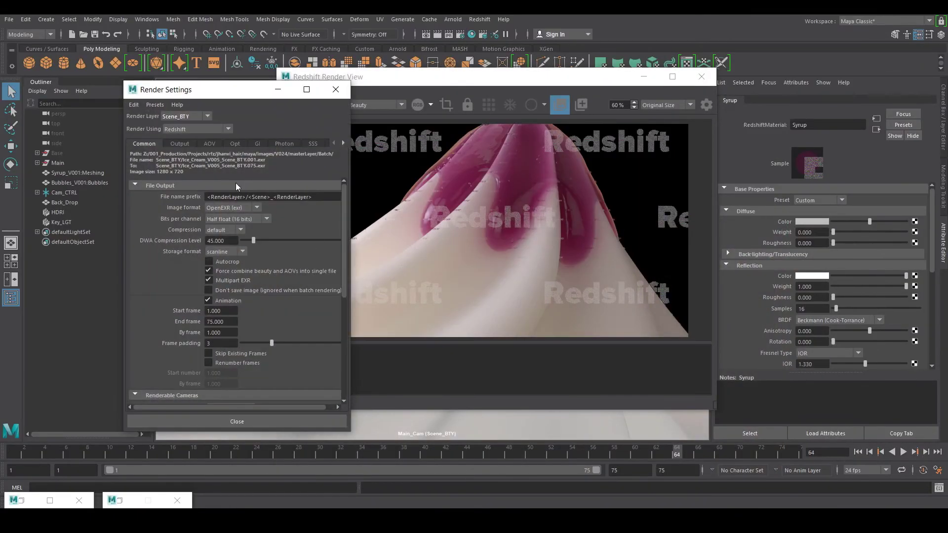
click(179, 143)
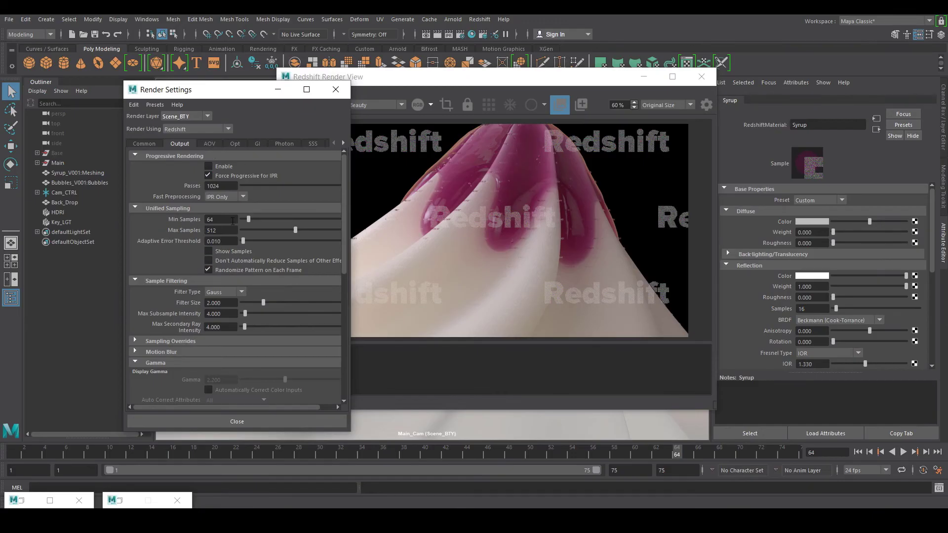
click(210, 143)
scroll(256, 313, down, 2)
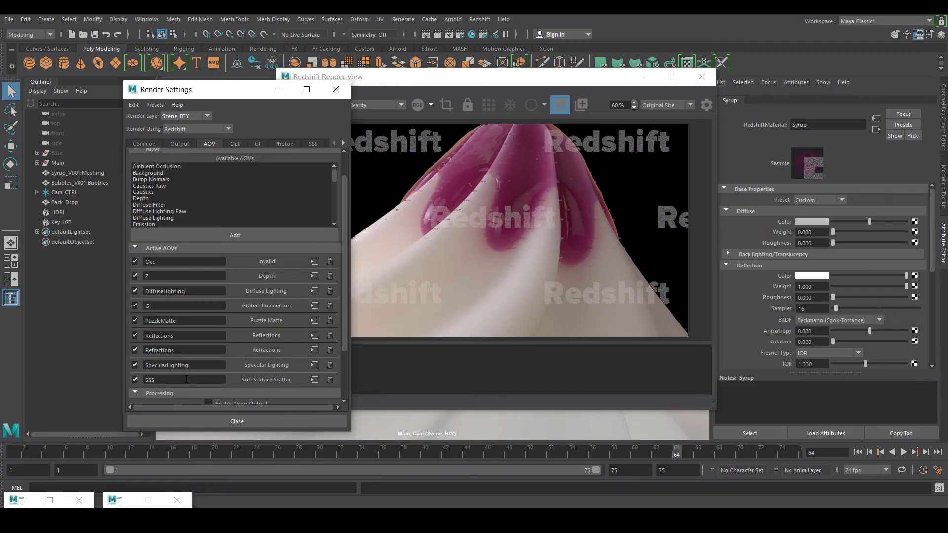
click(249, 144)
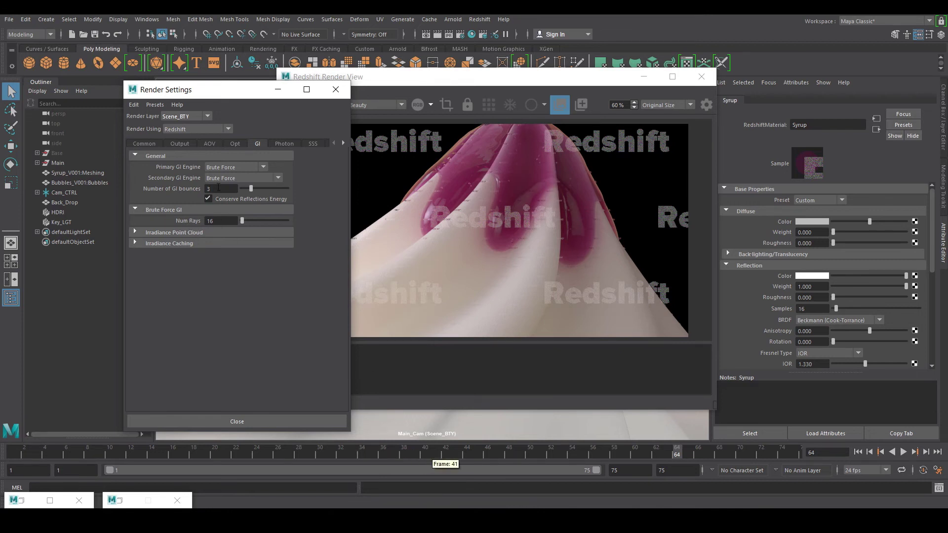
click(182, 143)
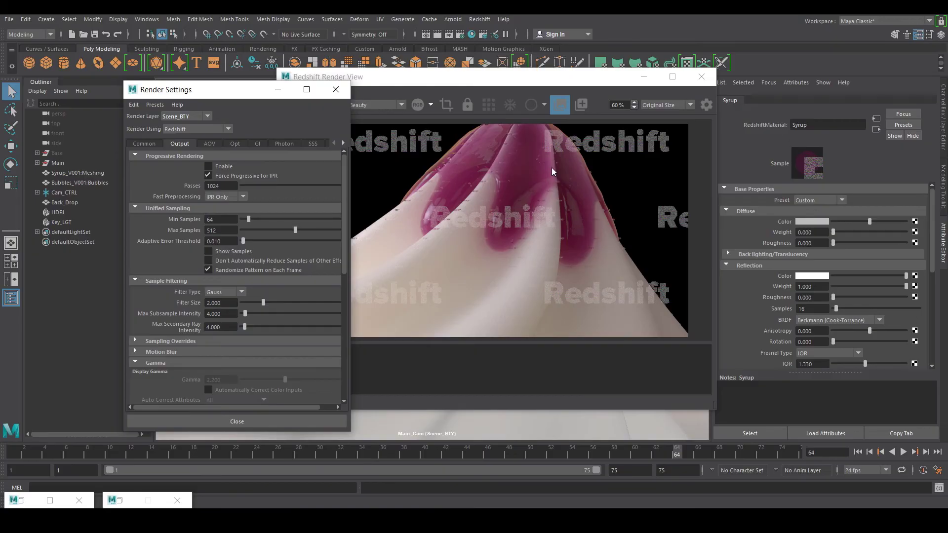